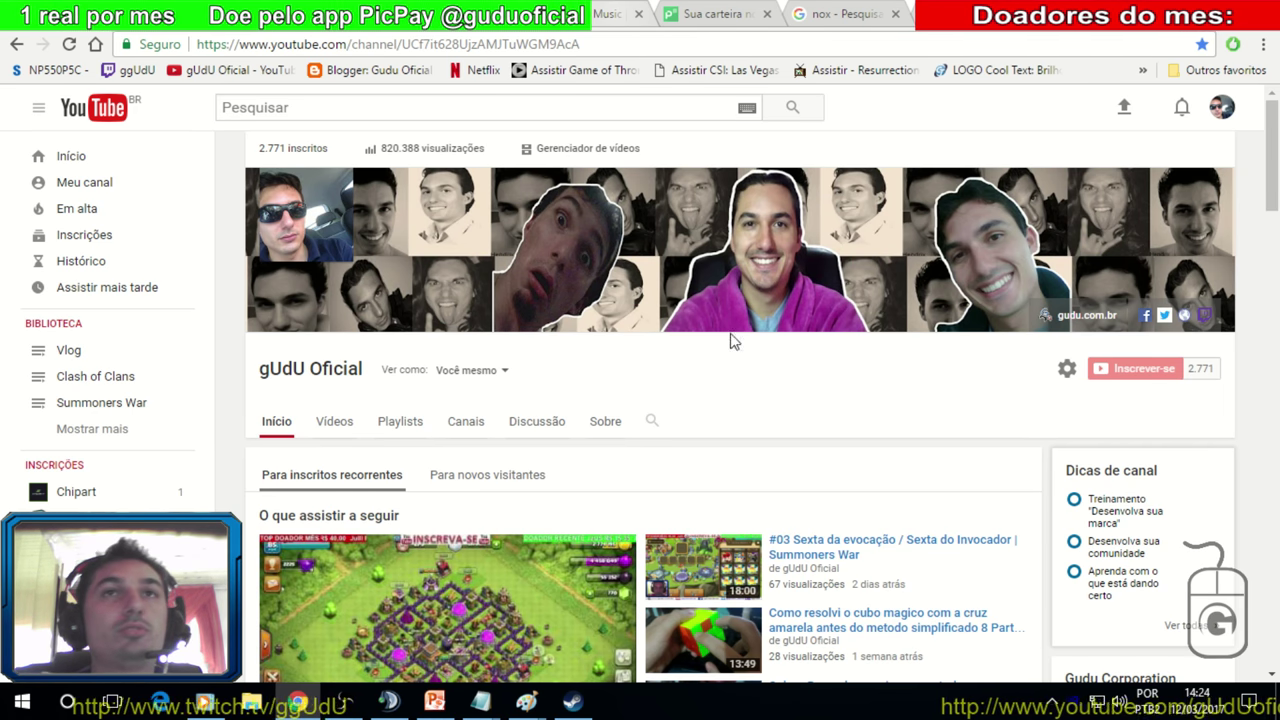
# Step: Search YouTube for "gudu oficial" and switch to the channel's open Facebook page
pyautogui.click(487, 107)
pyautogui.write('gudu')
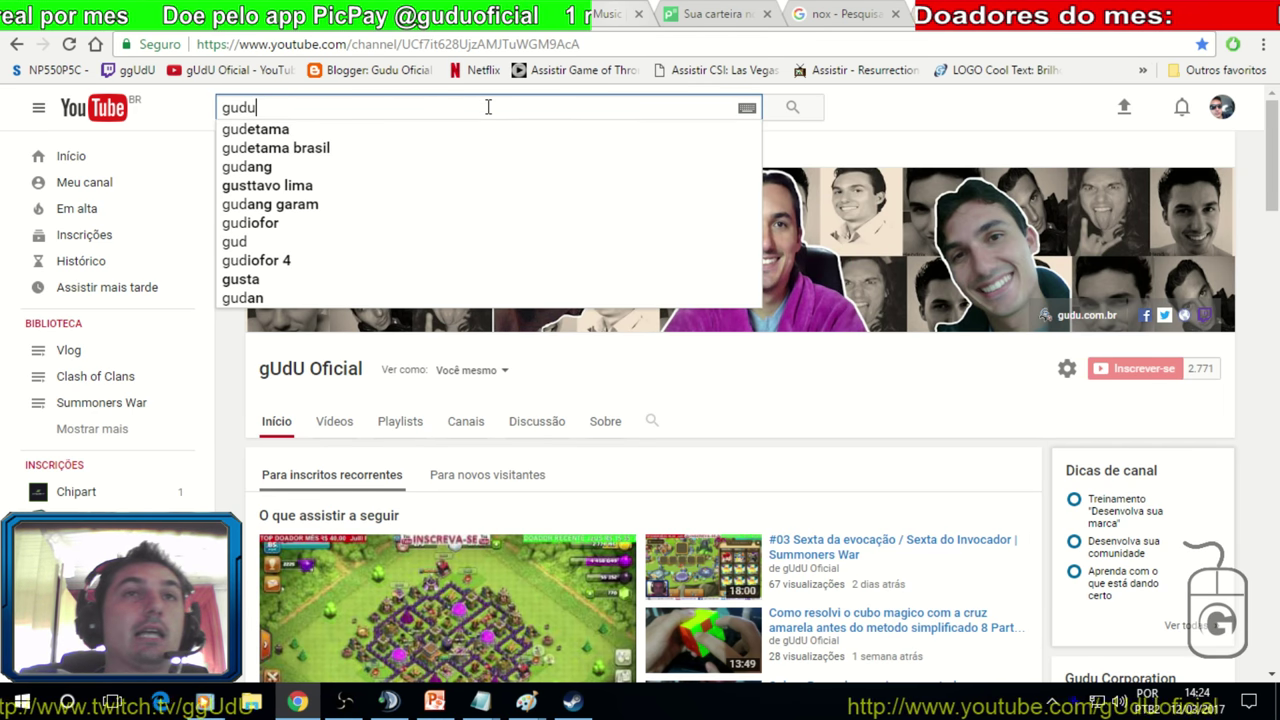
pyautogui.write(' oficial')
pyautogui.press('Return')
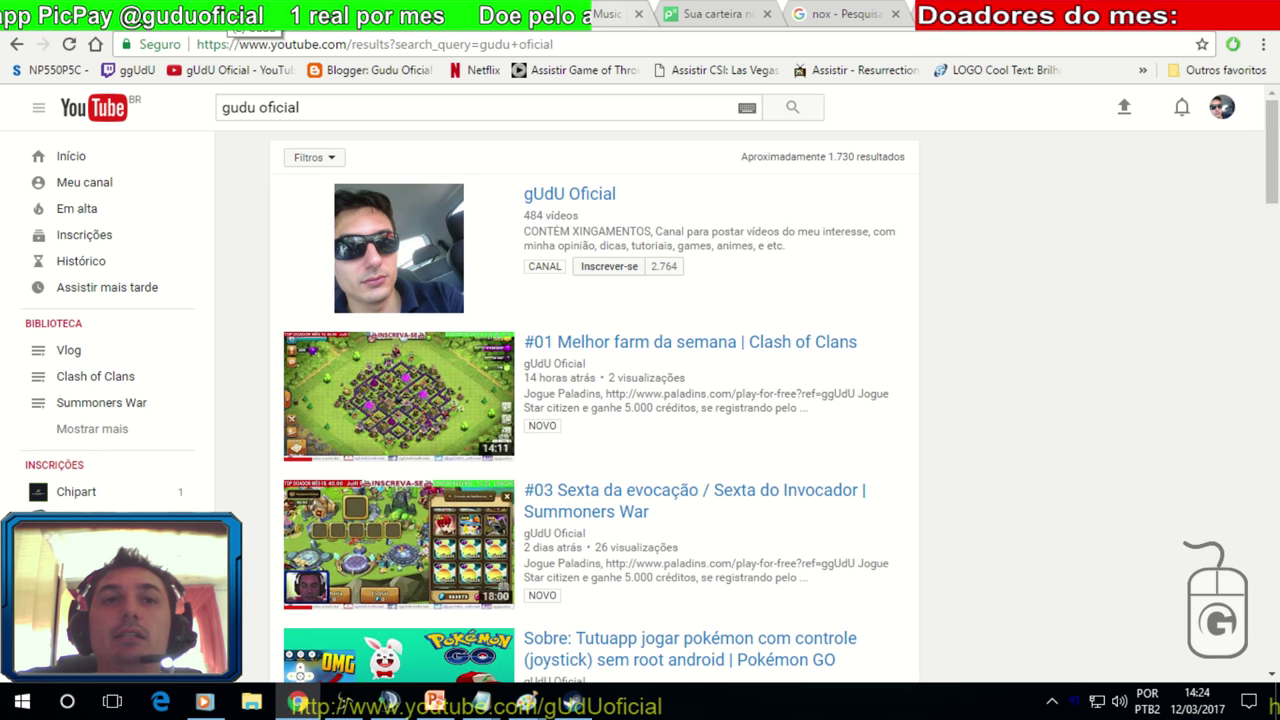
pyautogui.click(232, 14)
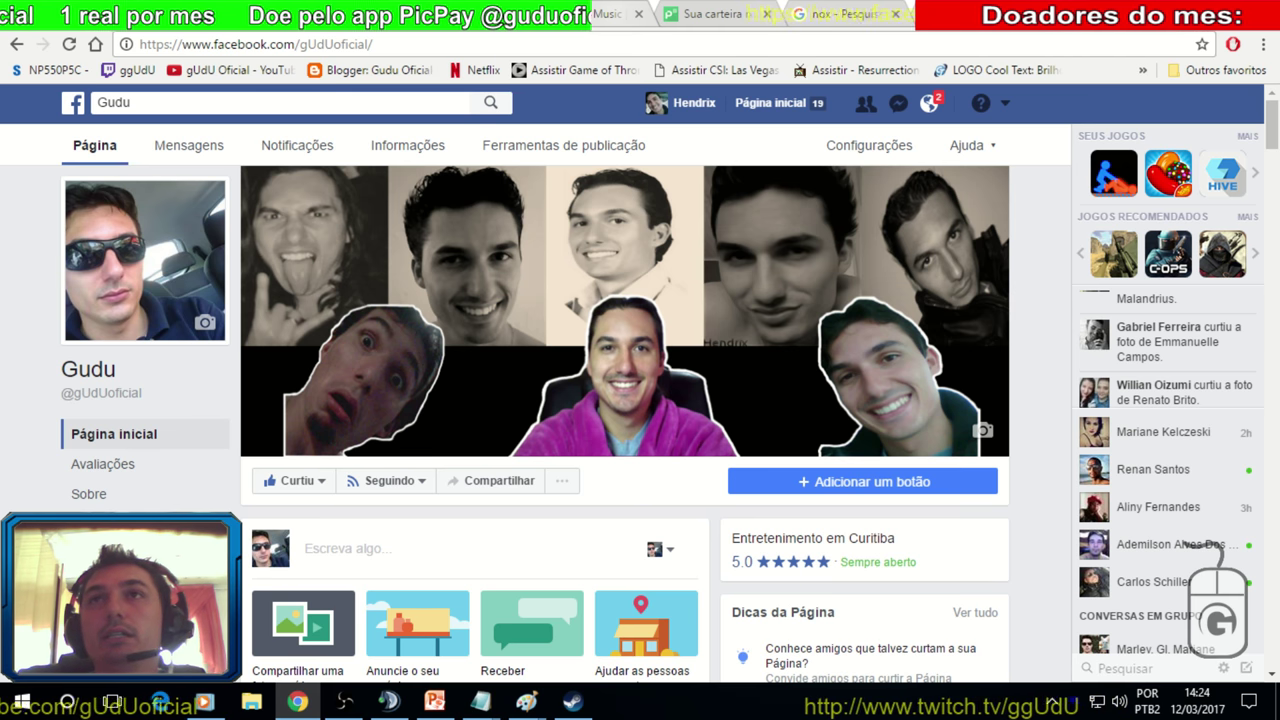
# Step: Open instagram.com/guduoficial/ in a new browser tab
pyautogui.hotkey('ctrl', 't')
pyautogui.write('instagram.com/guduoficial/')
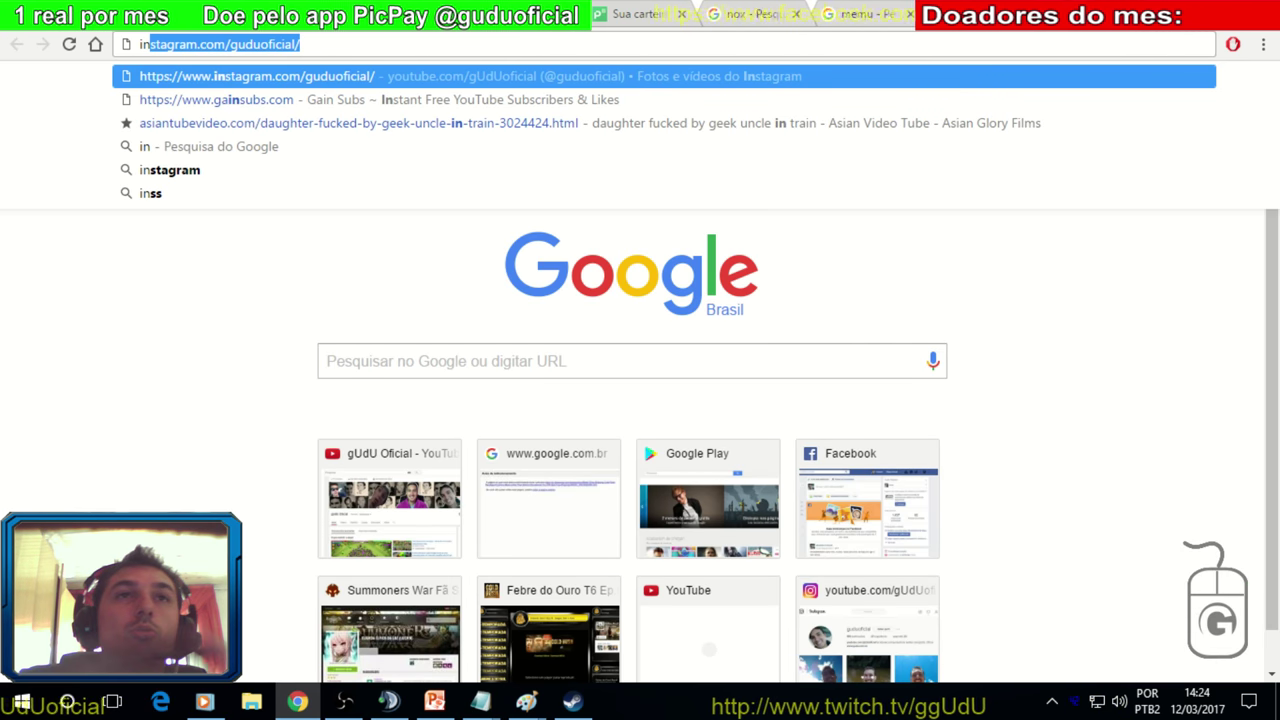
pyautogui.press('Return')
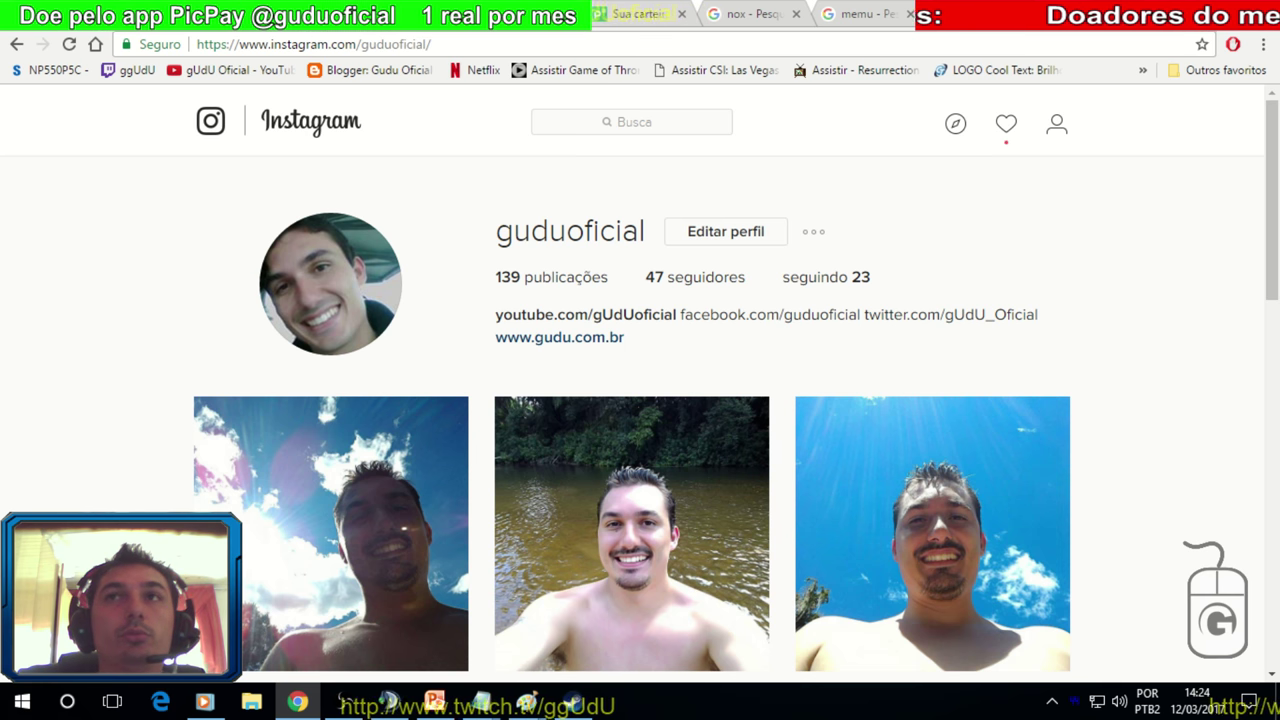
# Step: Leave the Instagram page, view the emulator loading picture in Paint, and return to the Windows desktop
pyautogui.click(355, 28)
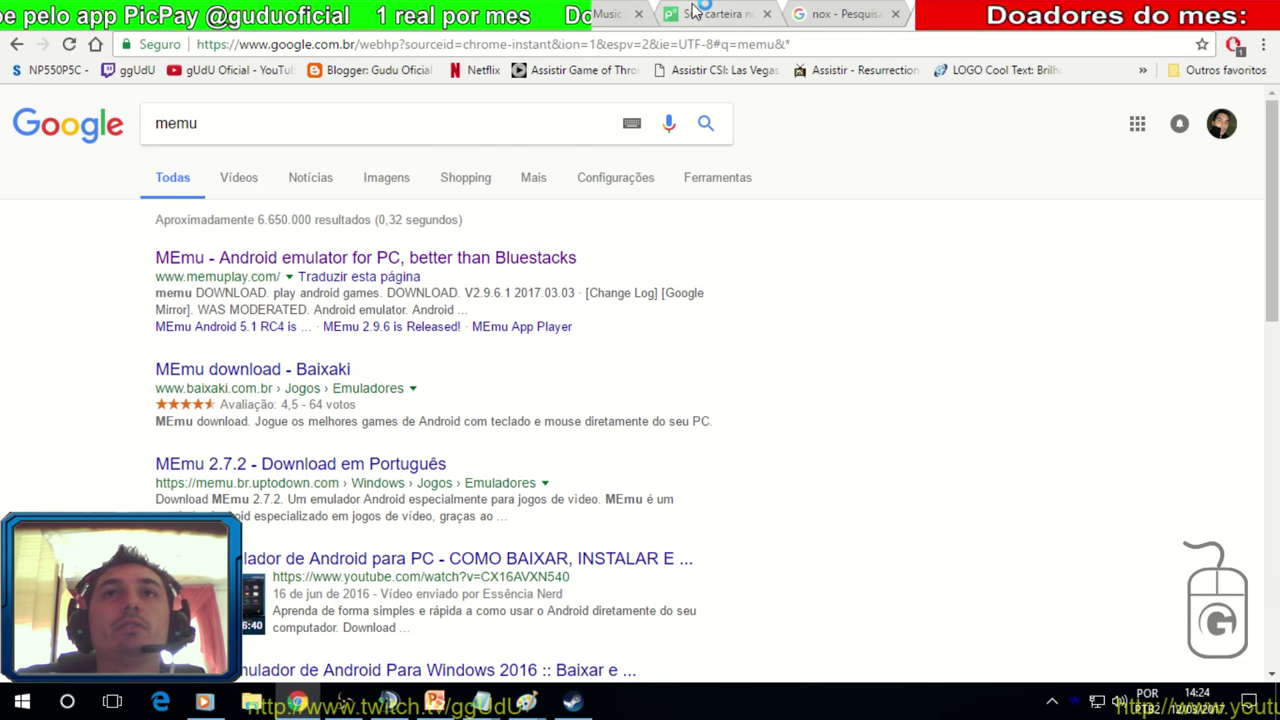
pyautogui.hotkey('alt', 'Tab')
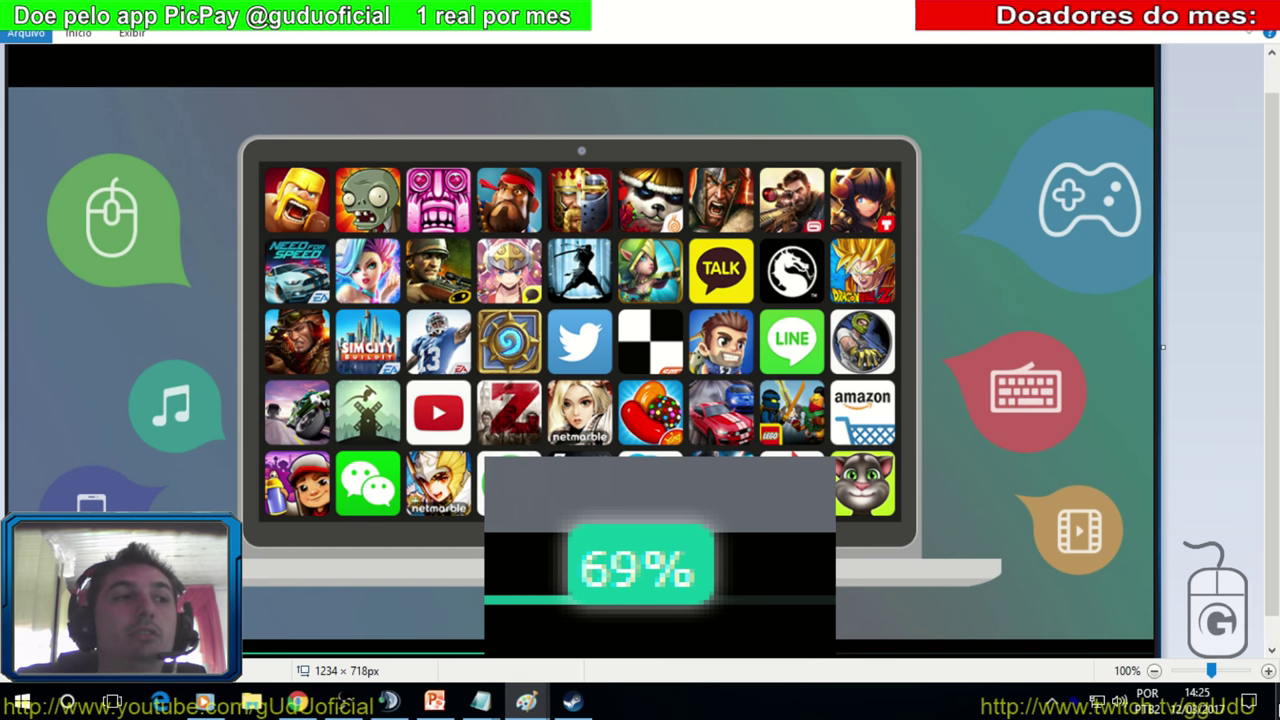
pyautogui.hotkey('alt', 'F4')
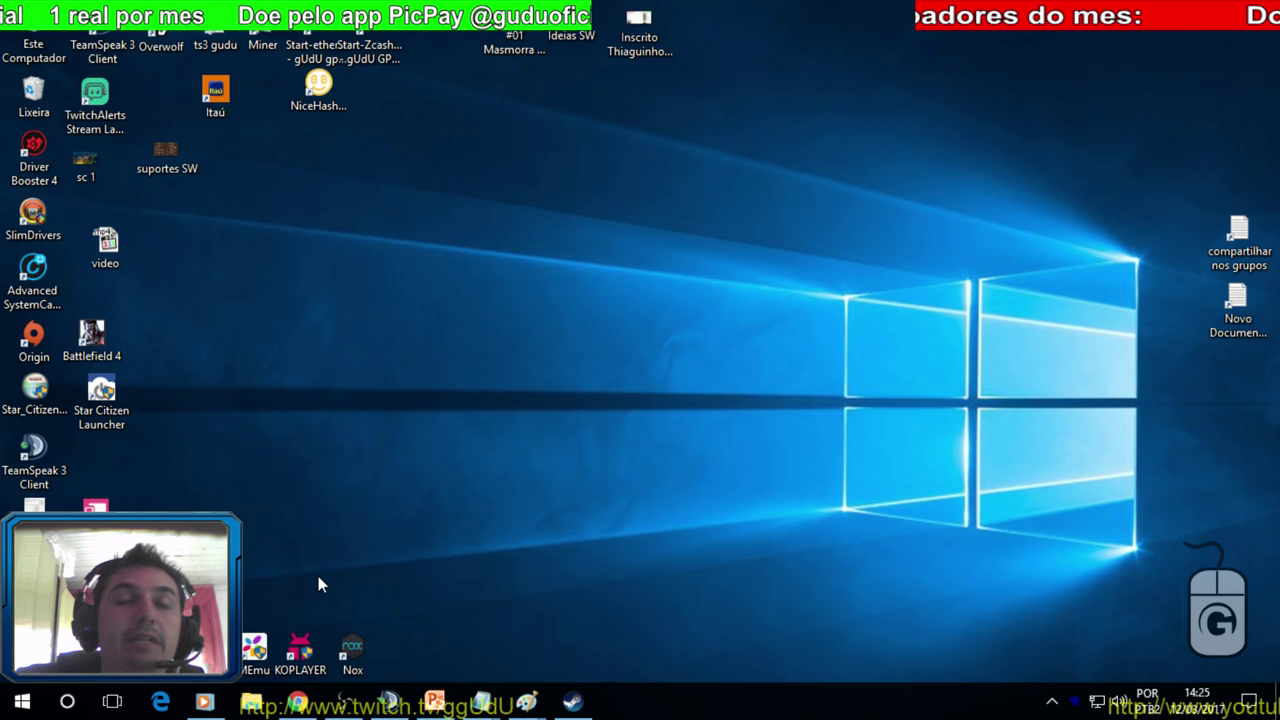
# Step: Run MEmuConsole from the MEmu shortcut's file location, then close the folder and the shortcut's properties
pyautogui.rightClick(255, 645)
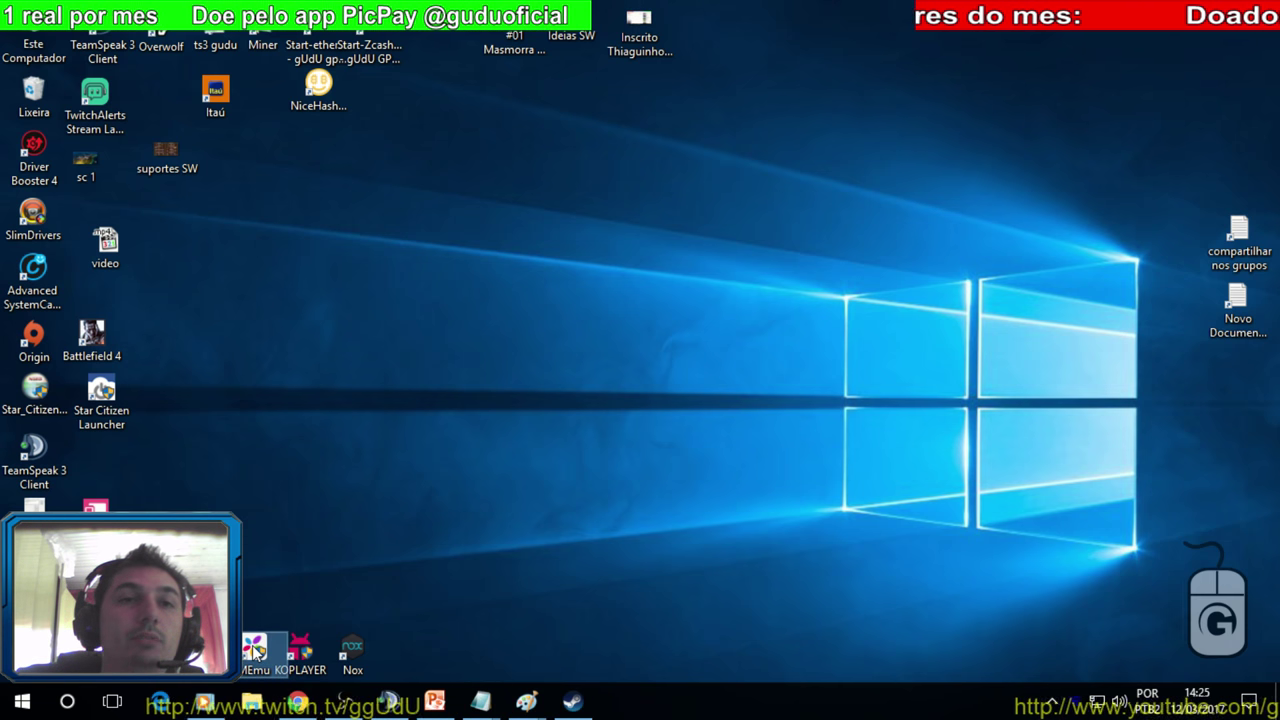
pyautogui.click(300, 630)
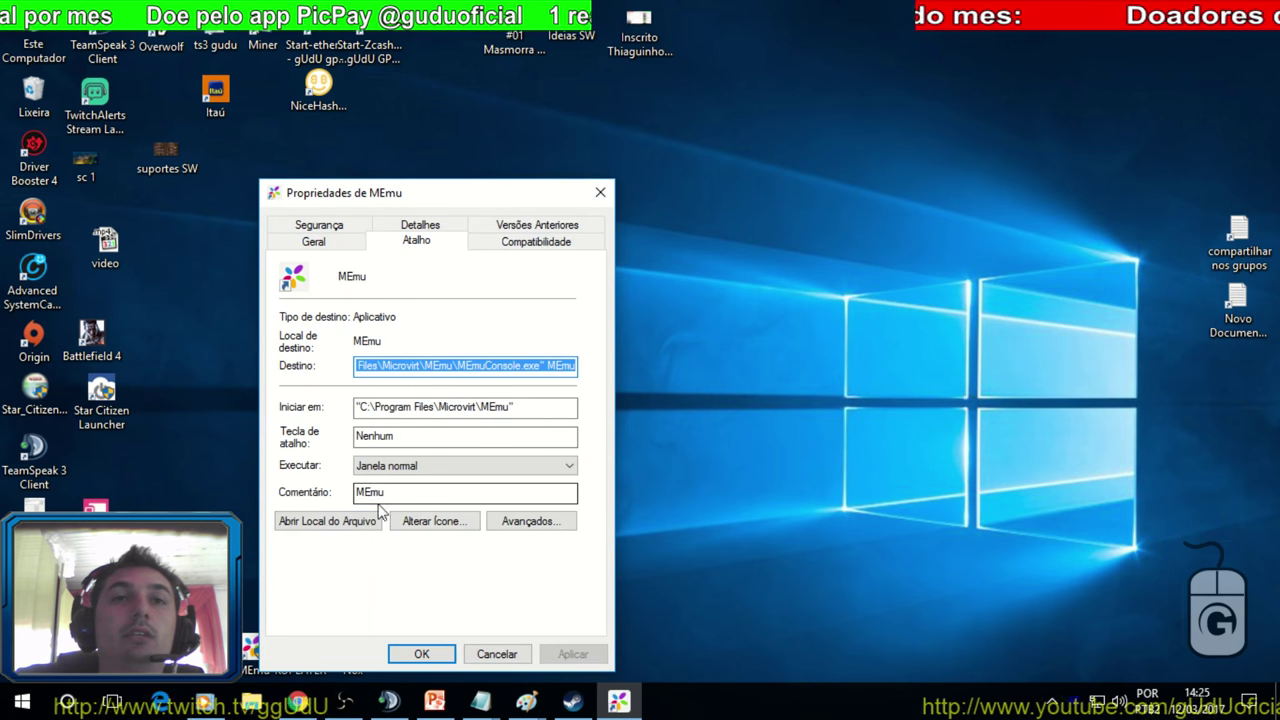
pyautogui.click(330, 521)
pyautogui.scroll(-2, 428, 491)
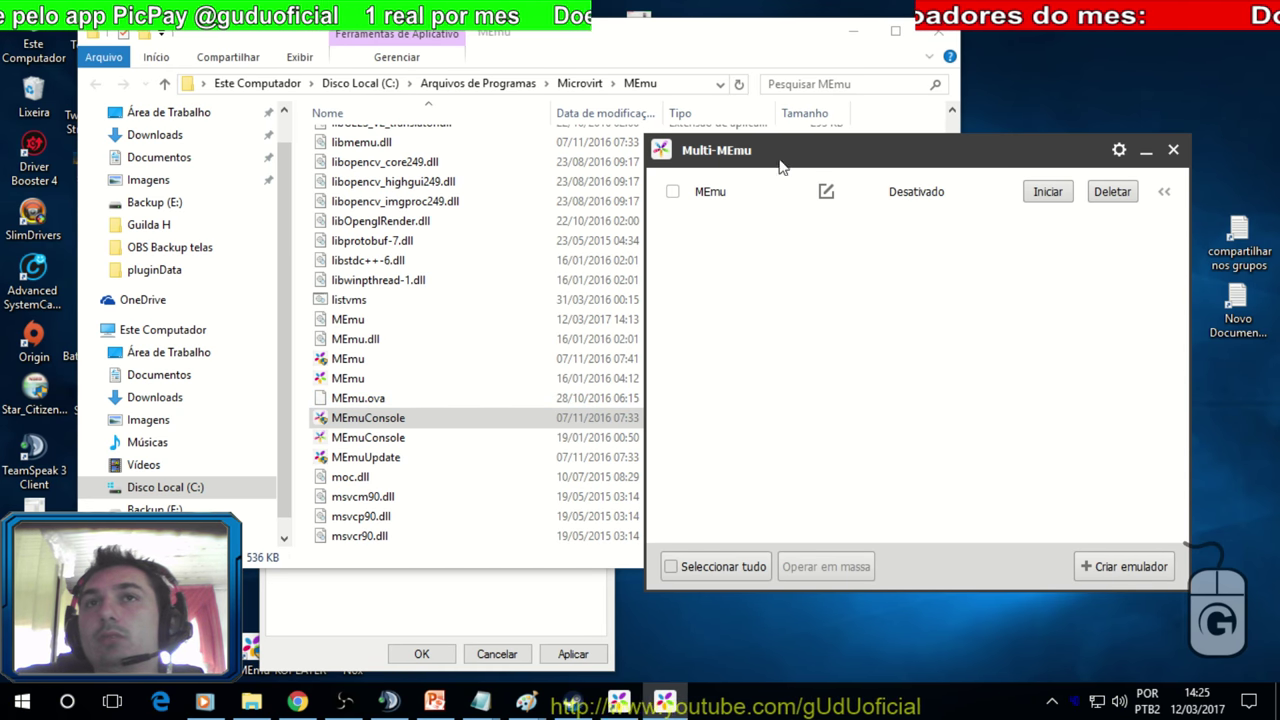
pyautogui.click(940, 38)
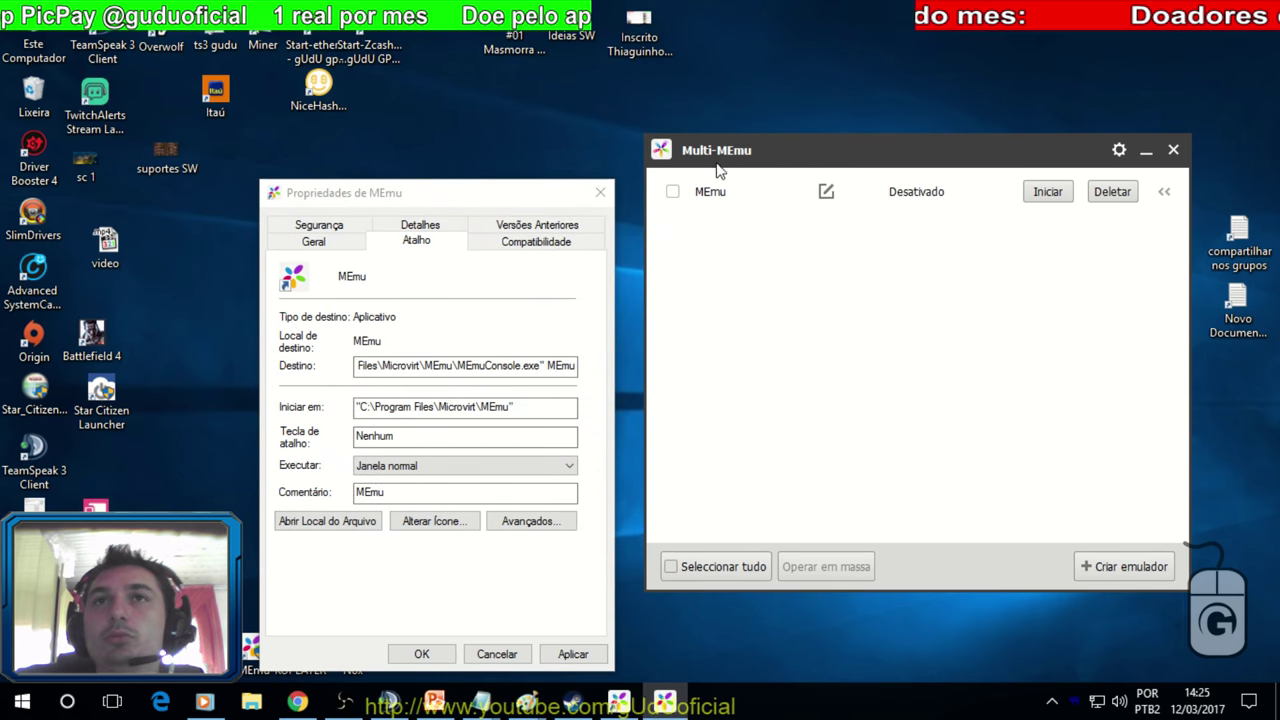
pyautogui.moveTo(523, 197); pyautogui.dragTo(547, 92)
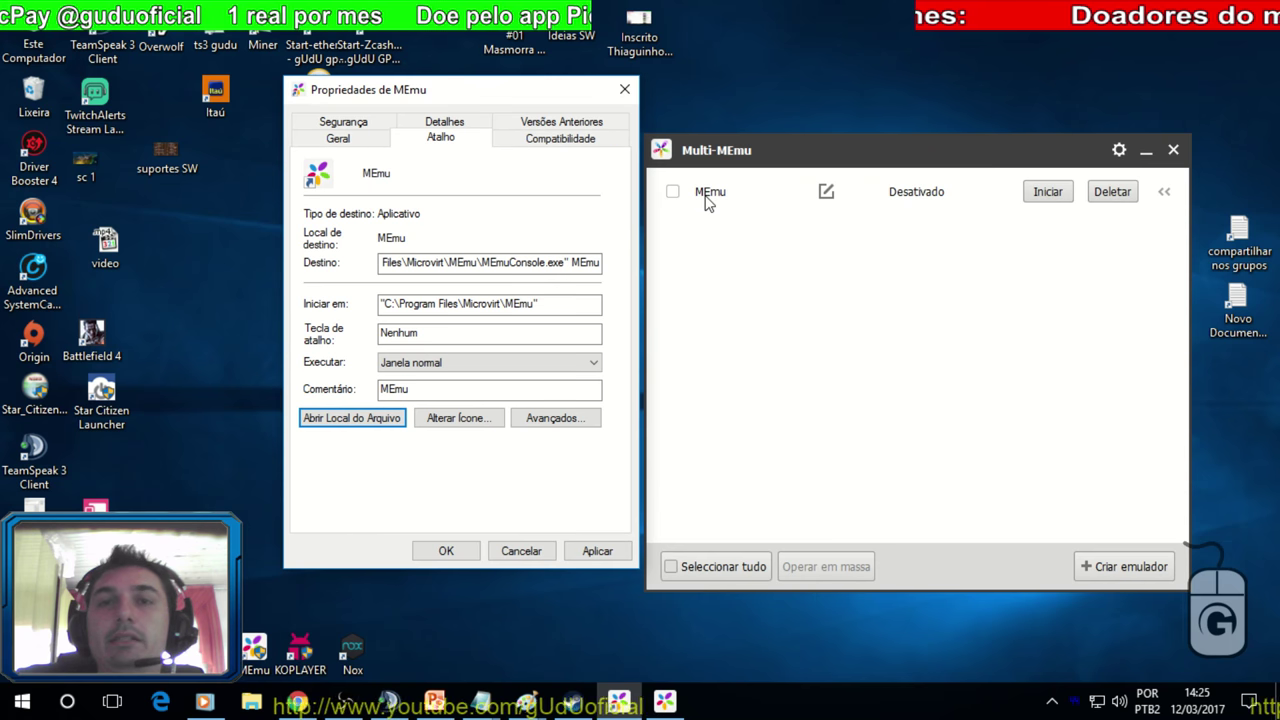
pyautogui.click(624, 89)
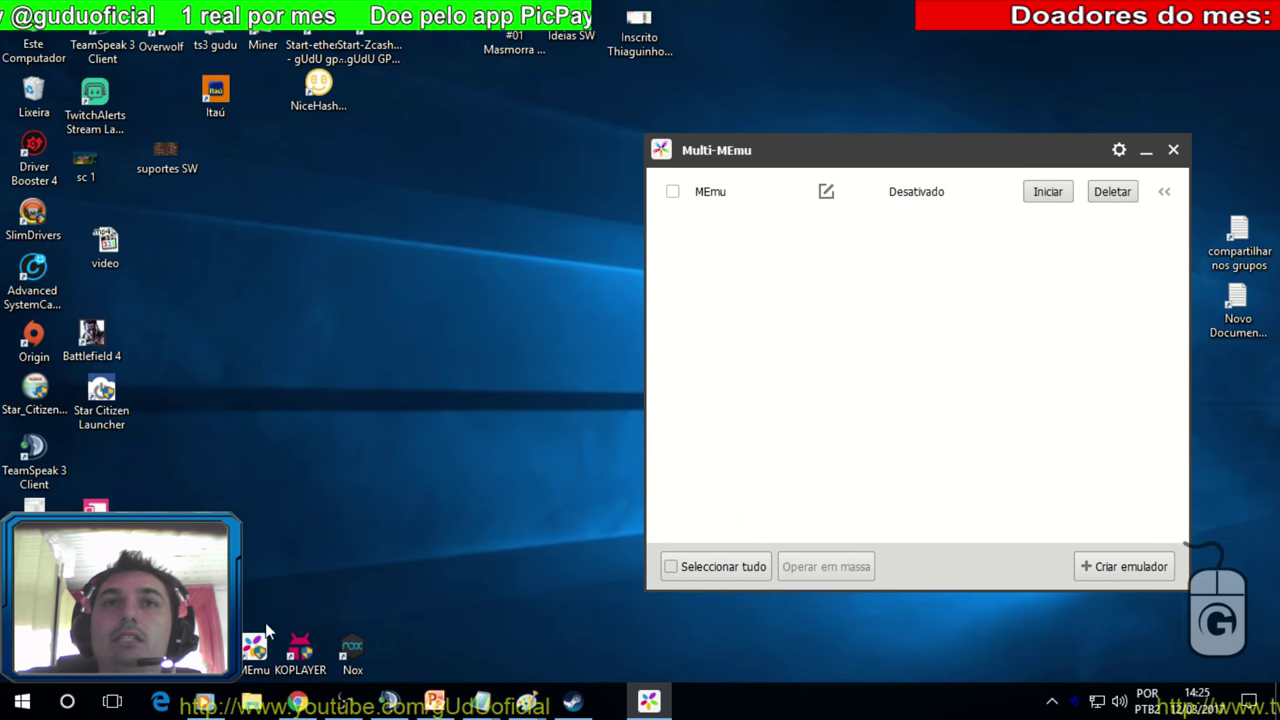
# Step: Try Windows 8 compatibility mode and running as administrator in the MEmu shortcut's properties, then cancel the dialog
pyautogui.rightClick(257, 648)
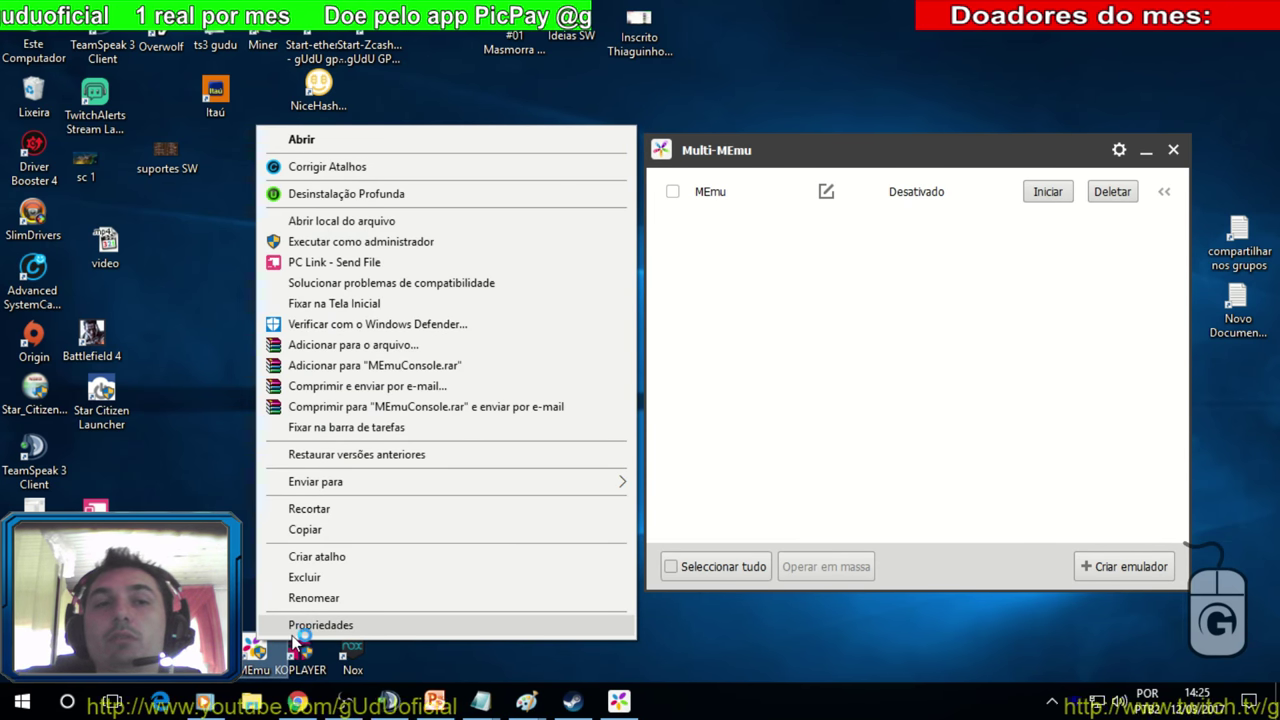
pyautogui.click(323, 626)
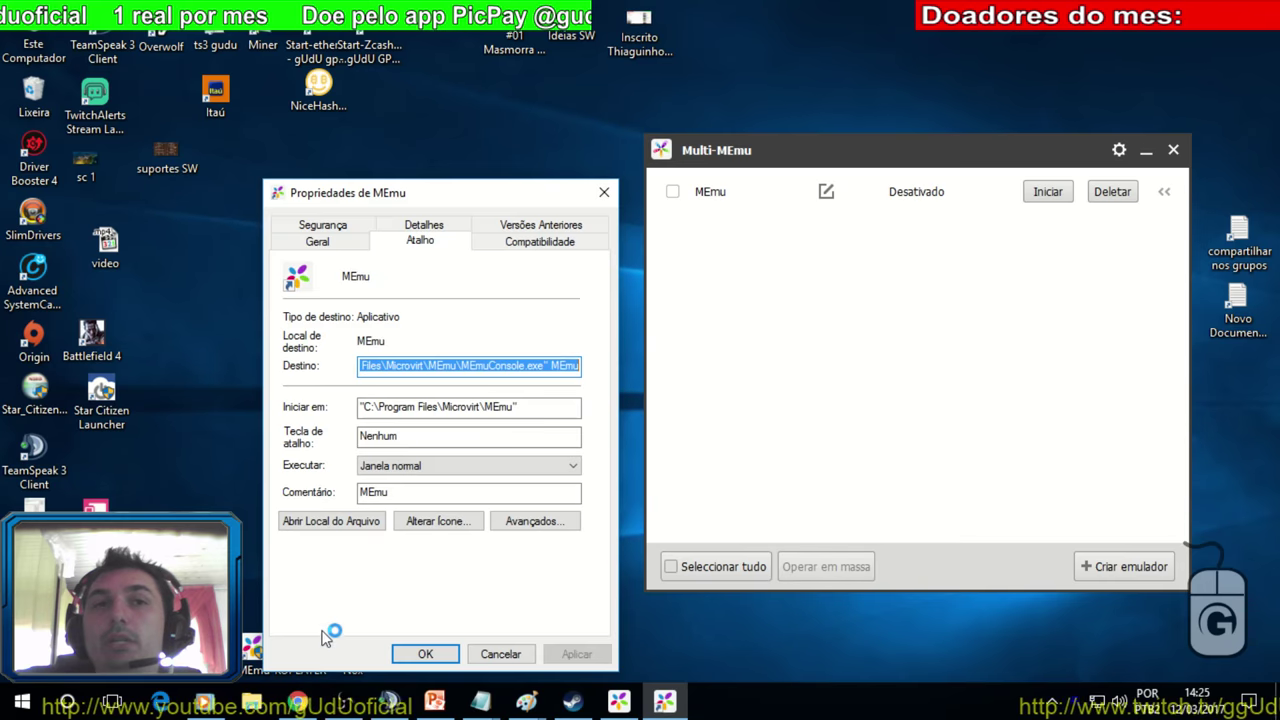
pyautogui.click(516, 243)
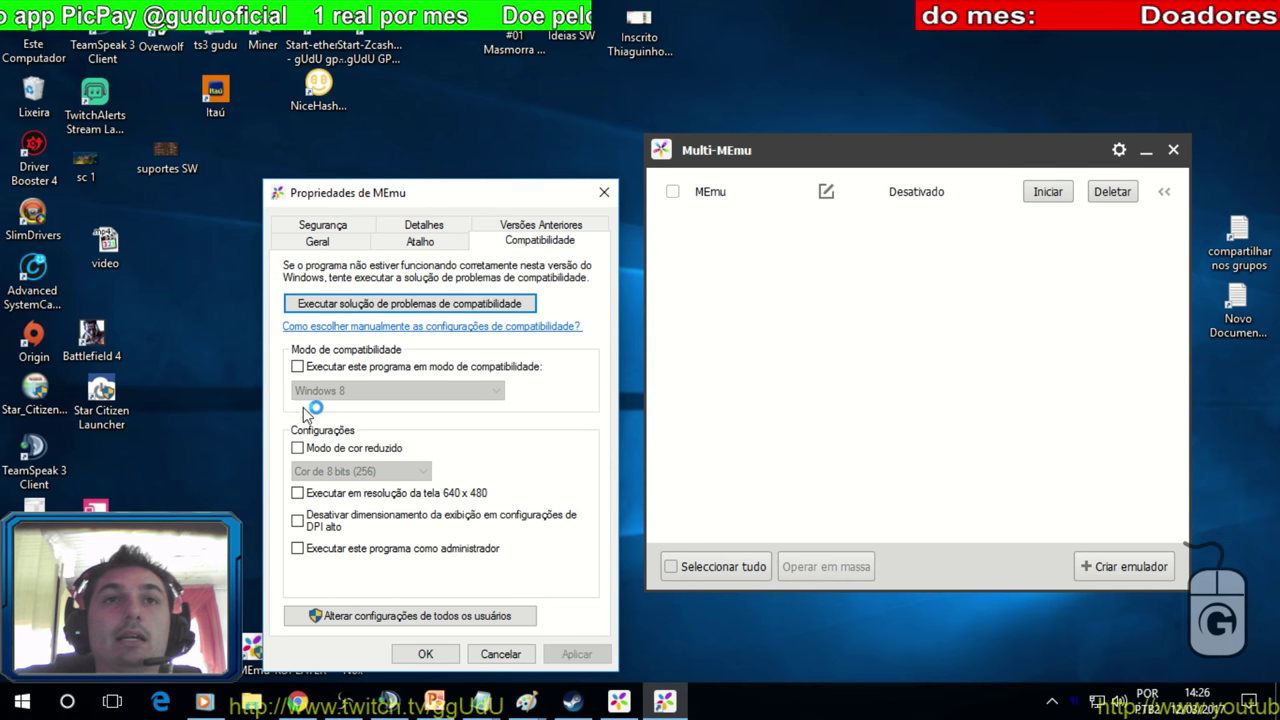
pyautogui.moveTo(465, 192); pyautogui.dragTo(476, 127)
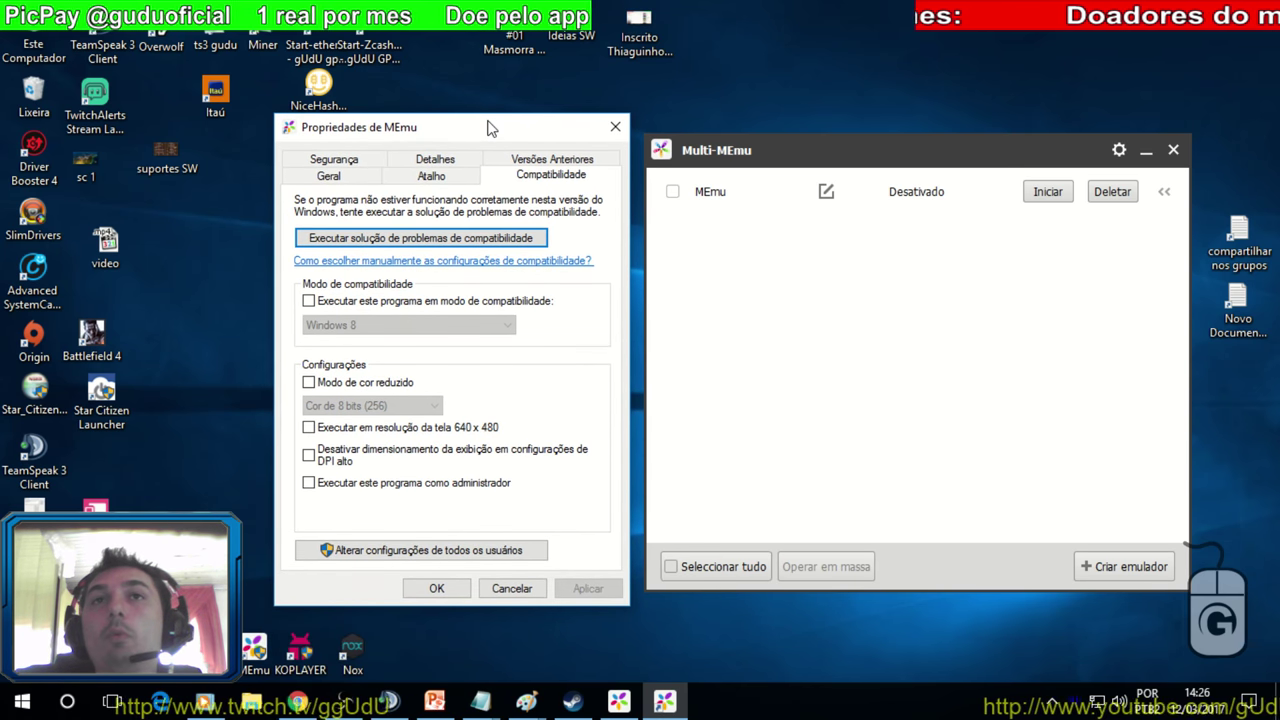
pyautogui.click(396, 305)
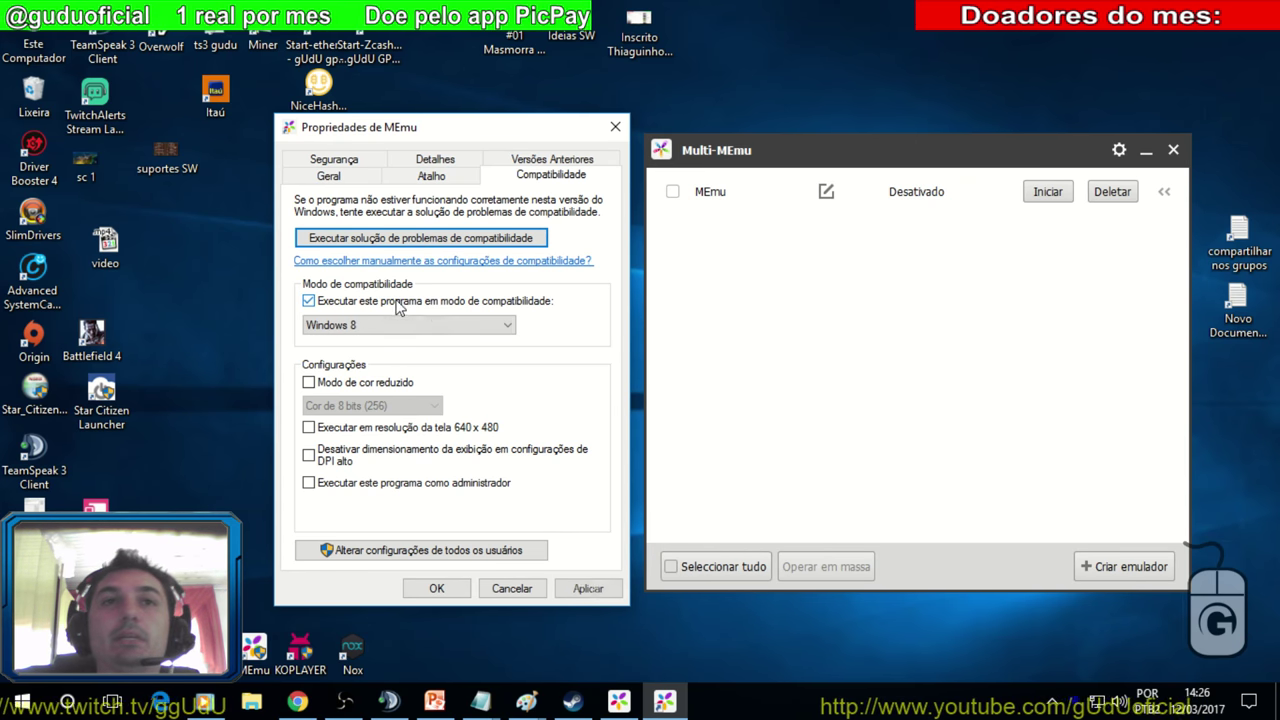
pyautogui.click(508, 324)
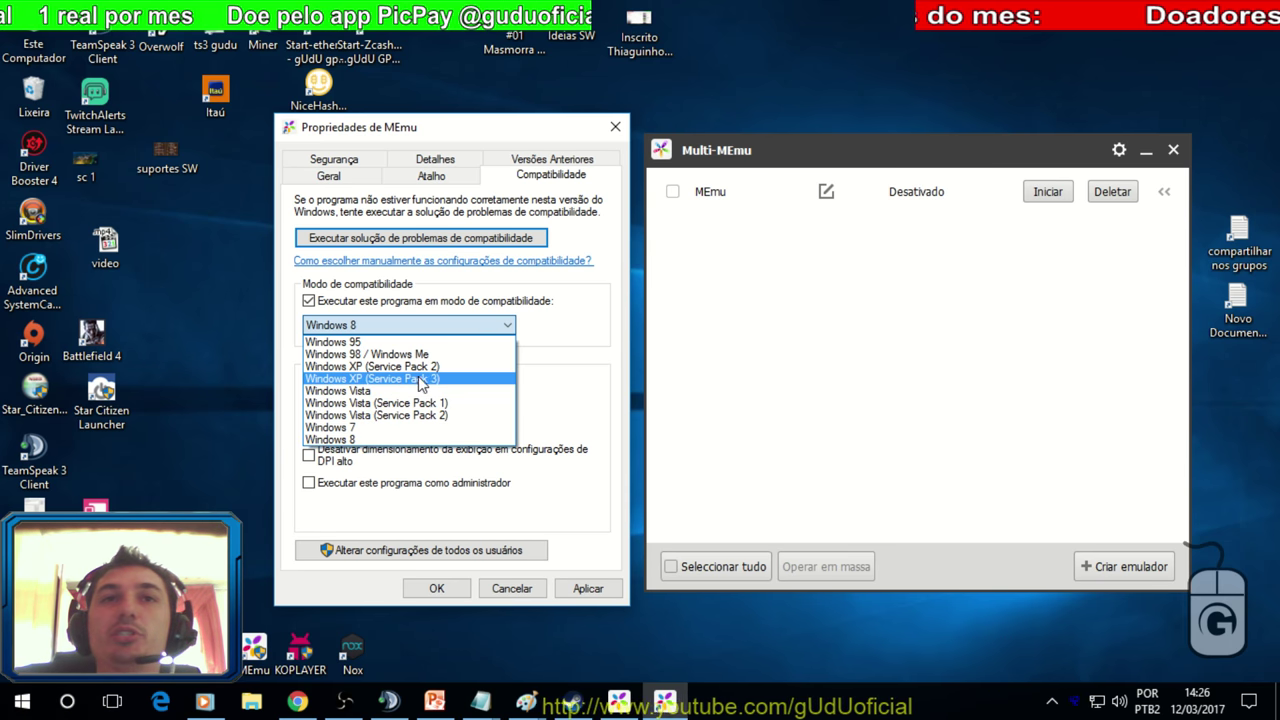
pyautogui.press('Escape')
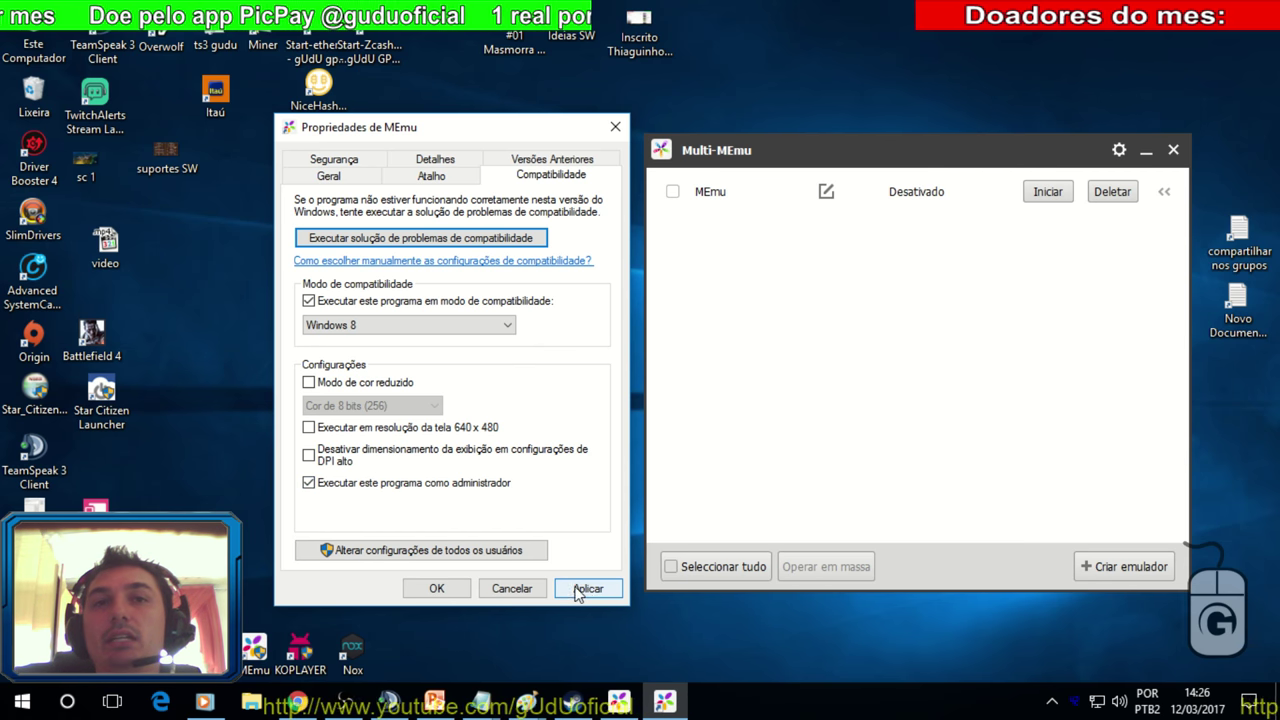
pyautogui.click(512, 588)
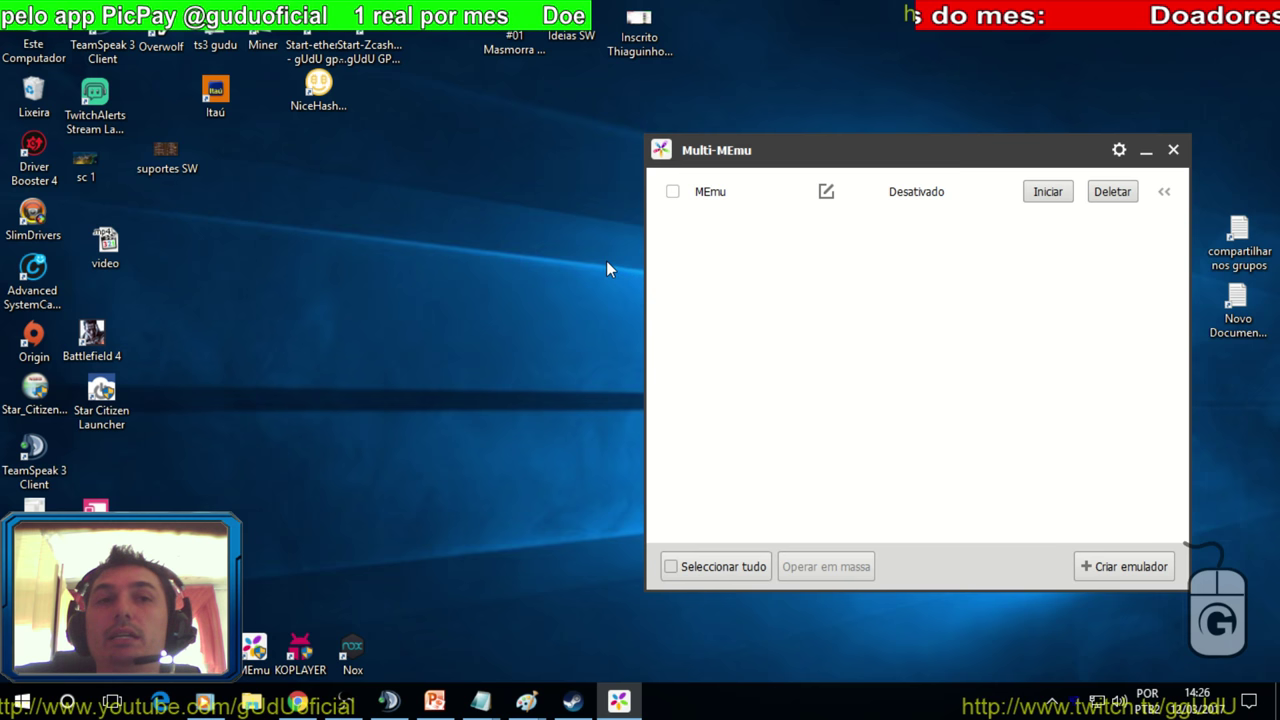
# Step: Start the MEmu instance from Multi-MEmu
pyautogui.click(1046, 189)
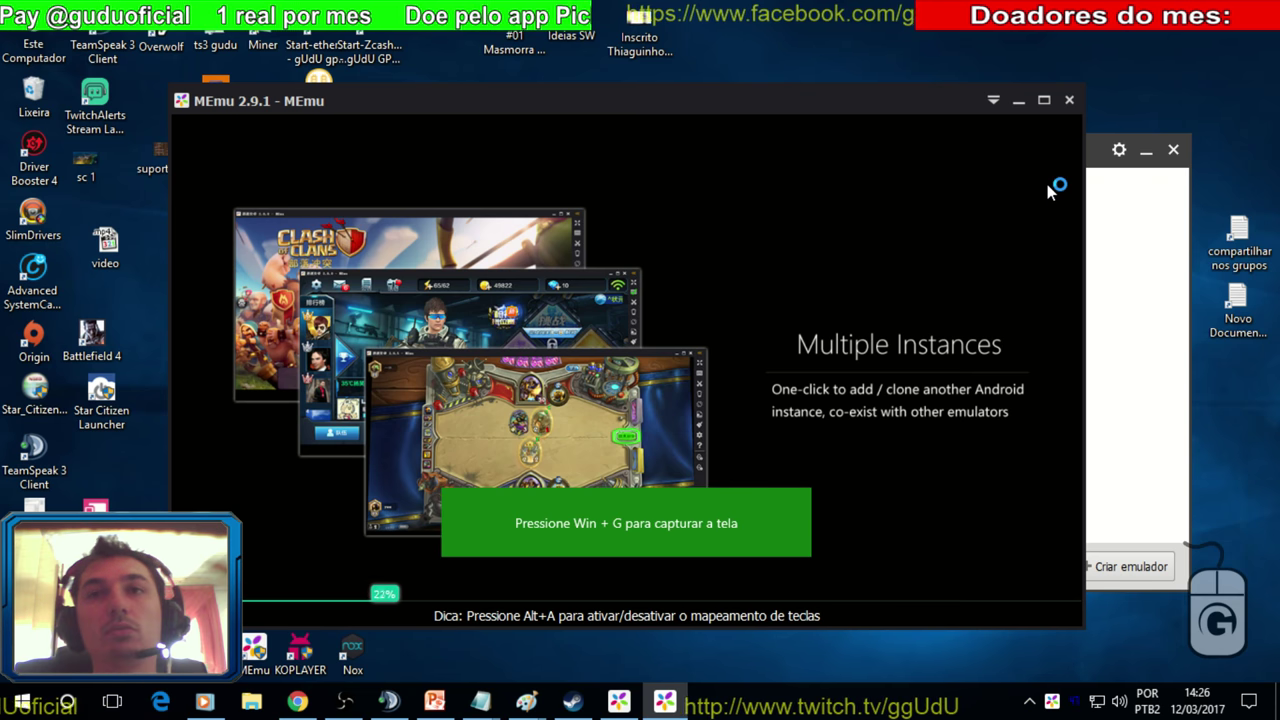
pyautogui.moveTo(797, 503)
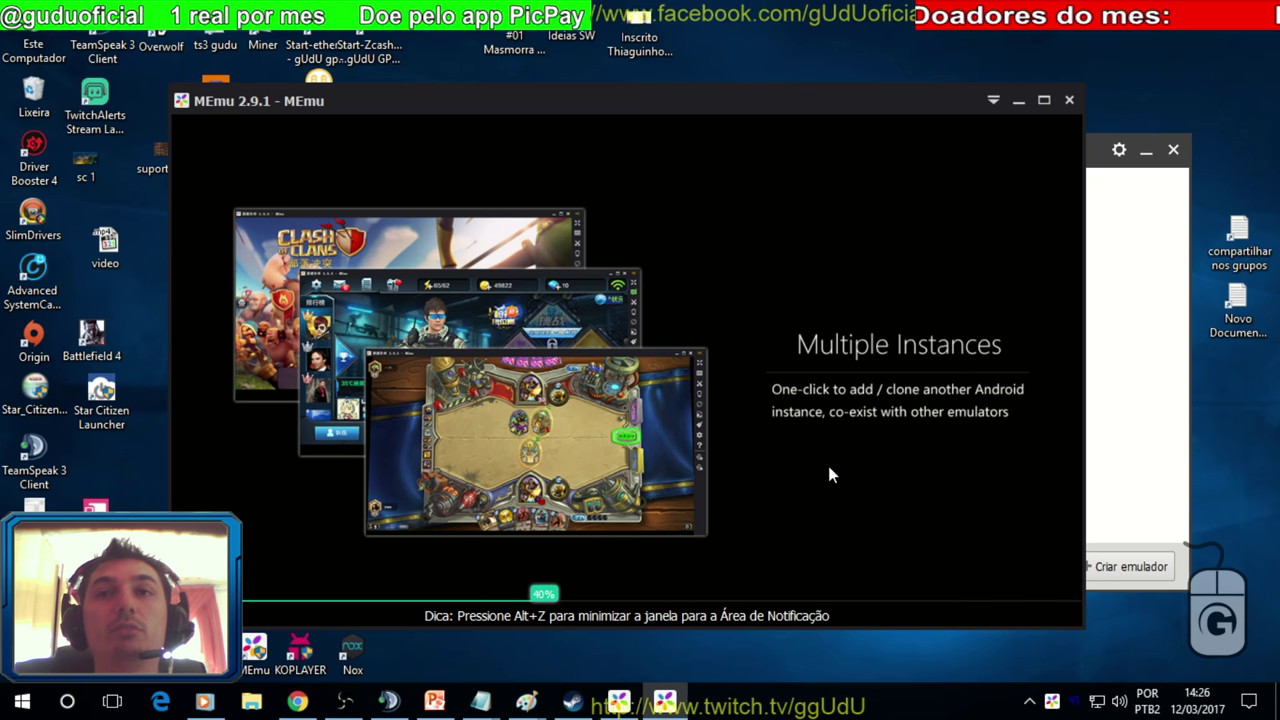
# Step: Examine the emulator's system information for CPU, virtualization, memory and graphics, then close it
pyautogui.click(993, 100)
pyautogui.click(889, 102)
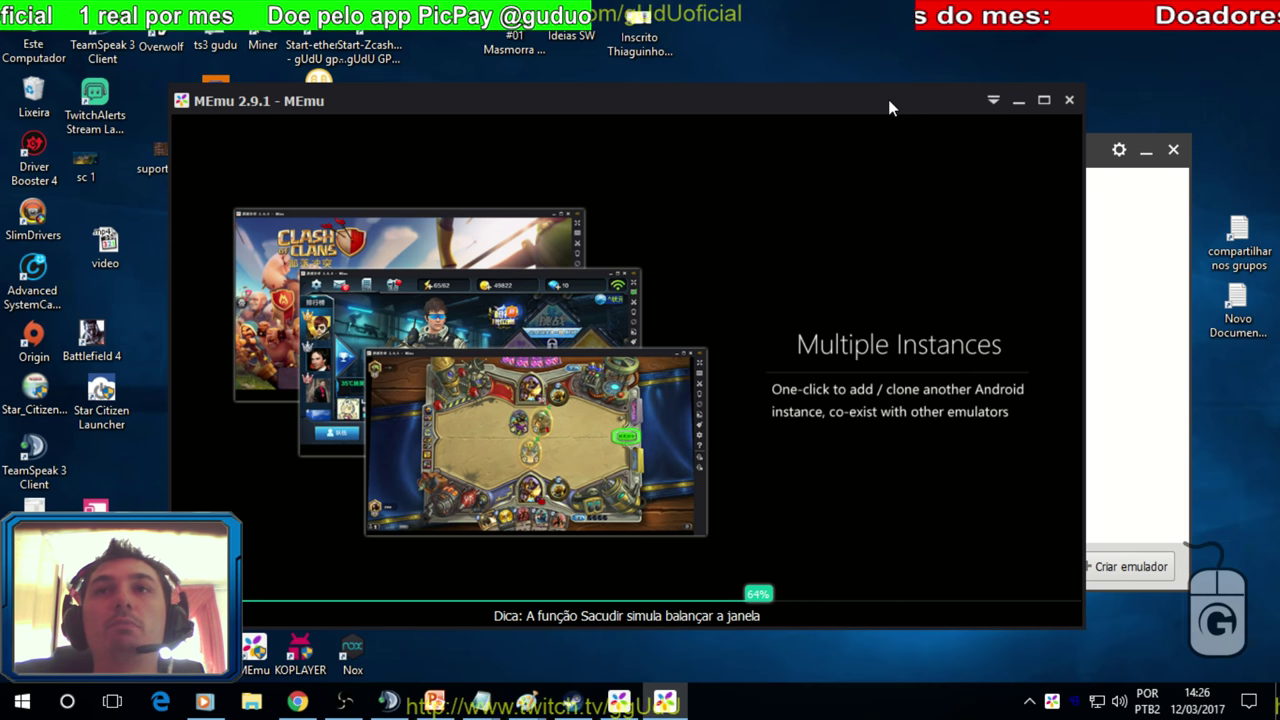
pyautogui.click(993, 100)
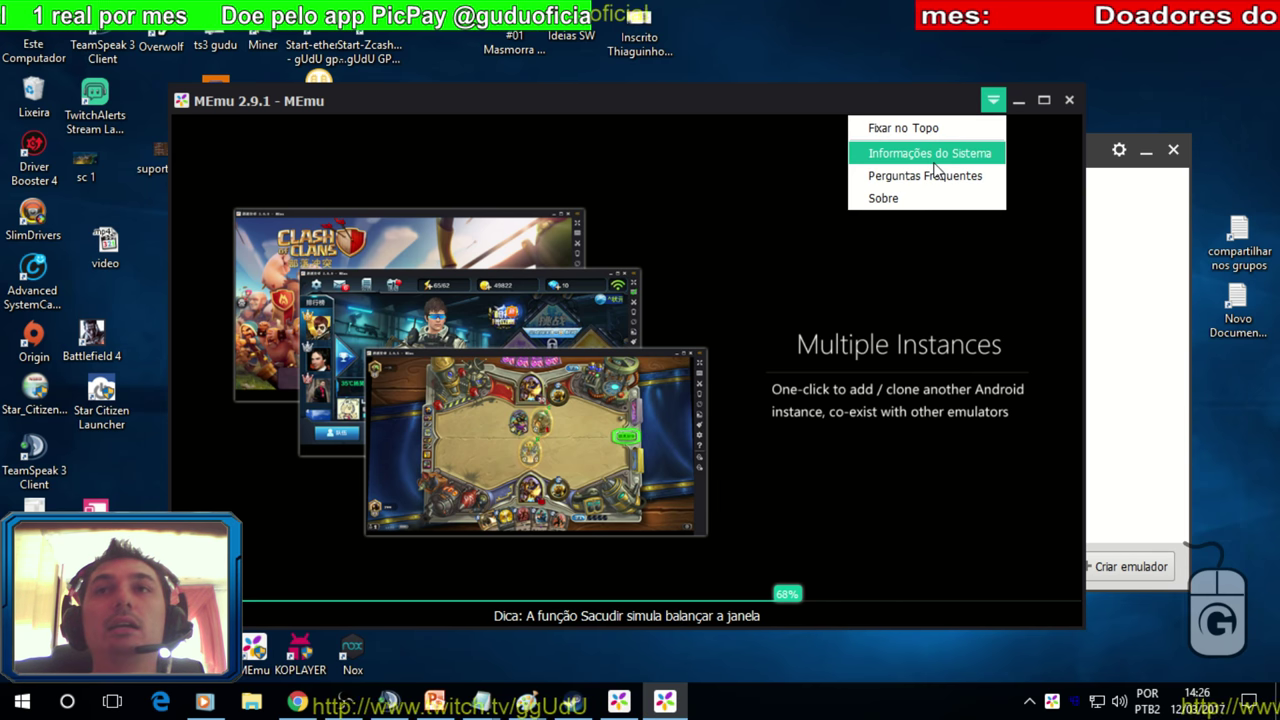
pyautogui.click(931, 150)
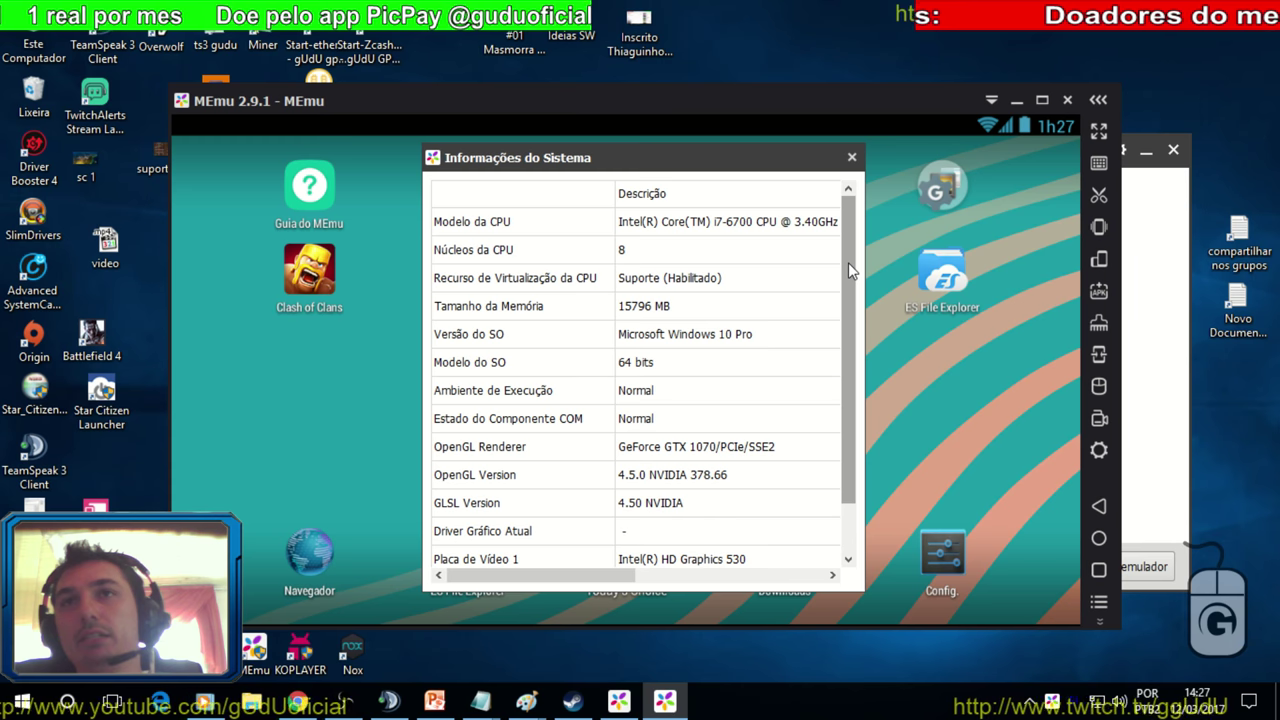
pyautogui.moveTo(848, 264)
pyautogui.mouseDown()
pyautogui.moveTo(856, 300)
pyautogui.moveTo(860, 258)
pyautogui.mouseUp()
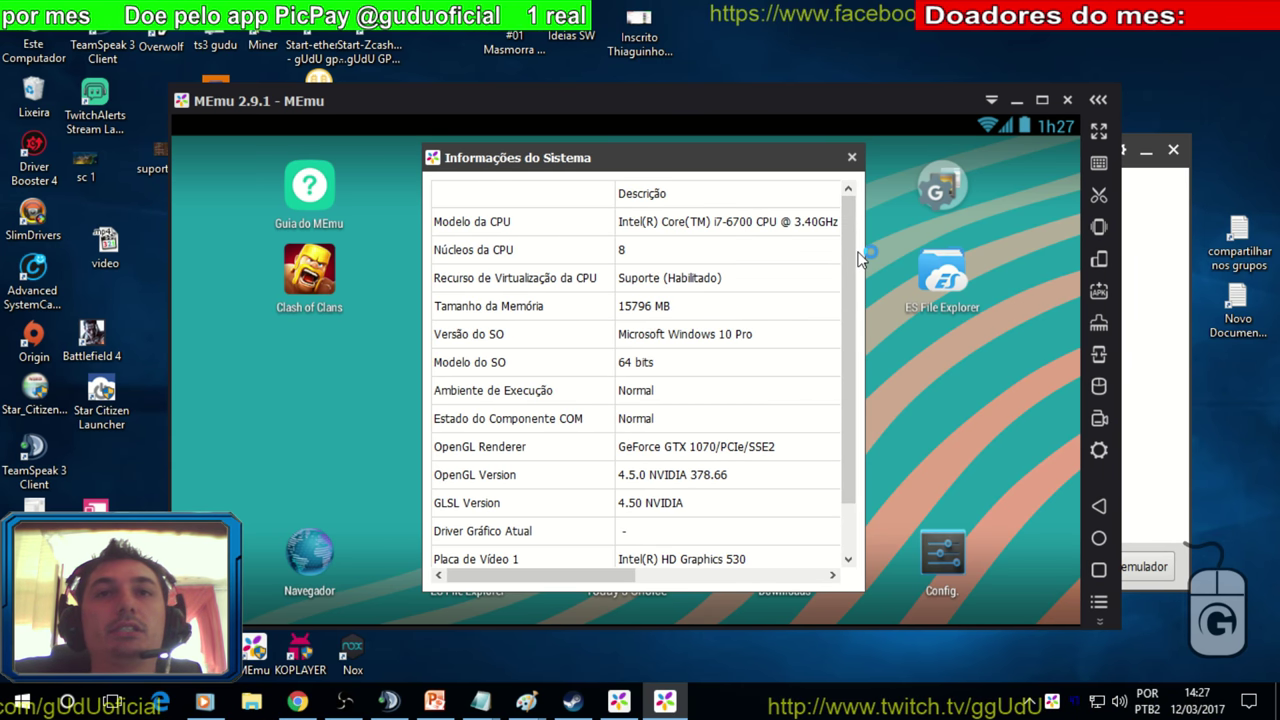
pyautogui.click(852, 157)
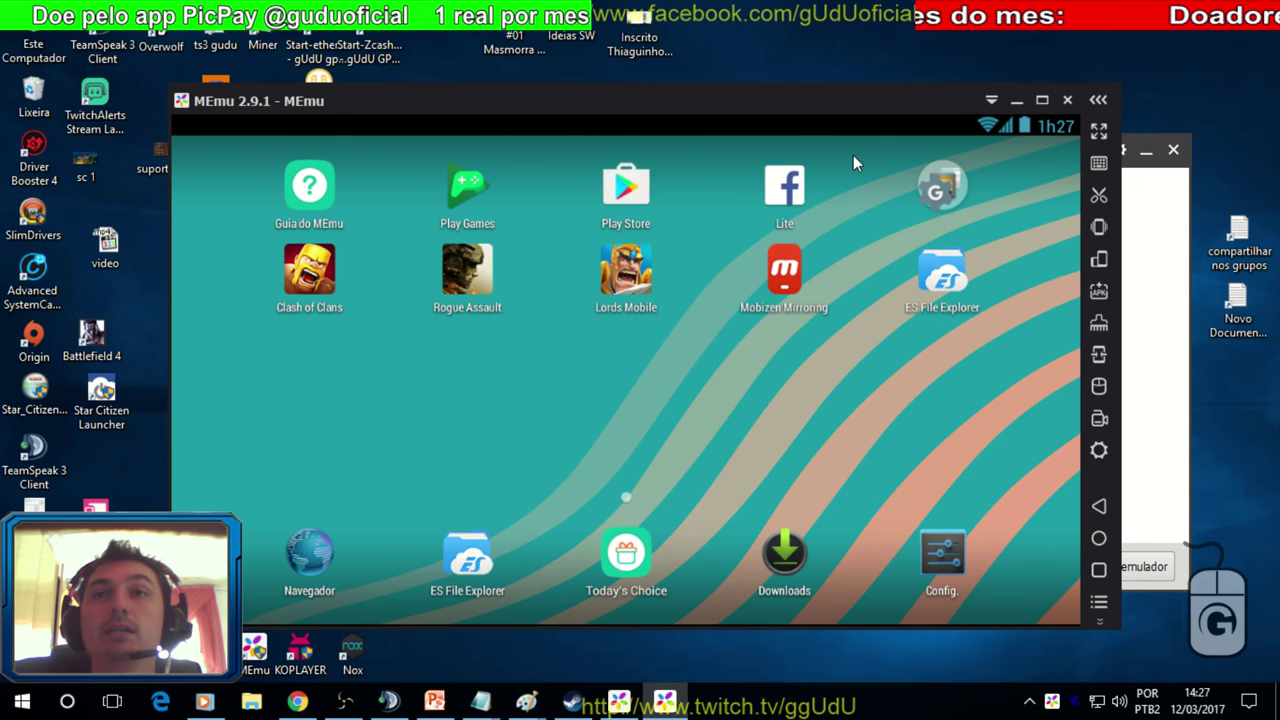
# Step: Move the emulator window aside and view the image path in Multi-MEmu's settings
pyautogui.moveTo(829, 96); pyautogui.dragTo(819, 120)
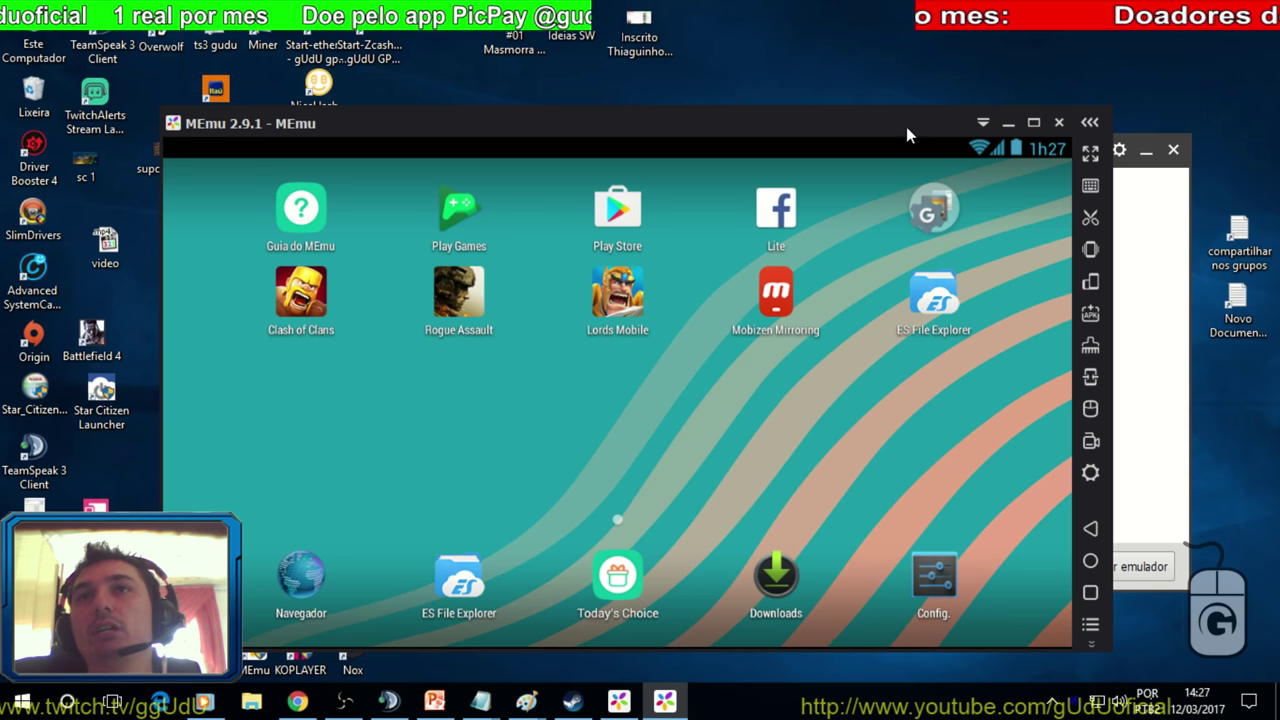
pyautogui.moveTo(906, 126); pyautogui.dragTo(843, 113)
pyautogui.click(1089, 147)
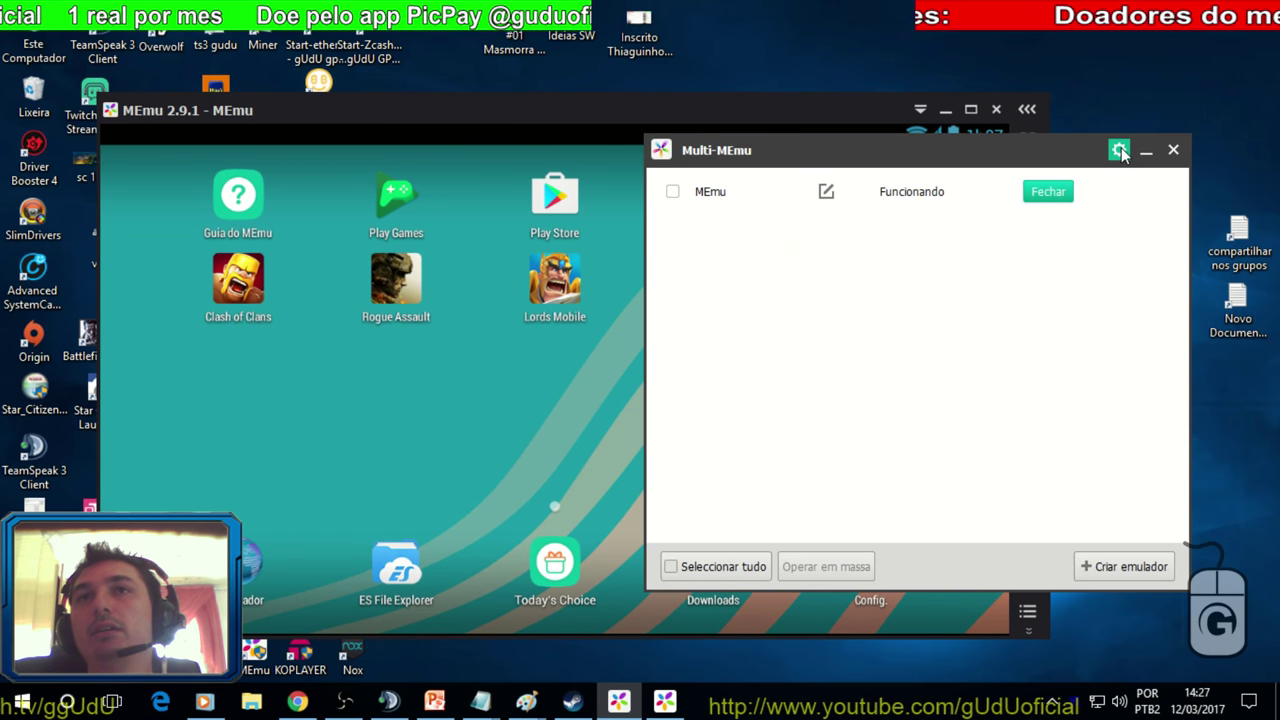
pyautogui.click(1120, 151)
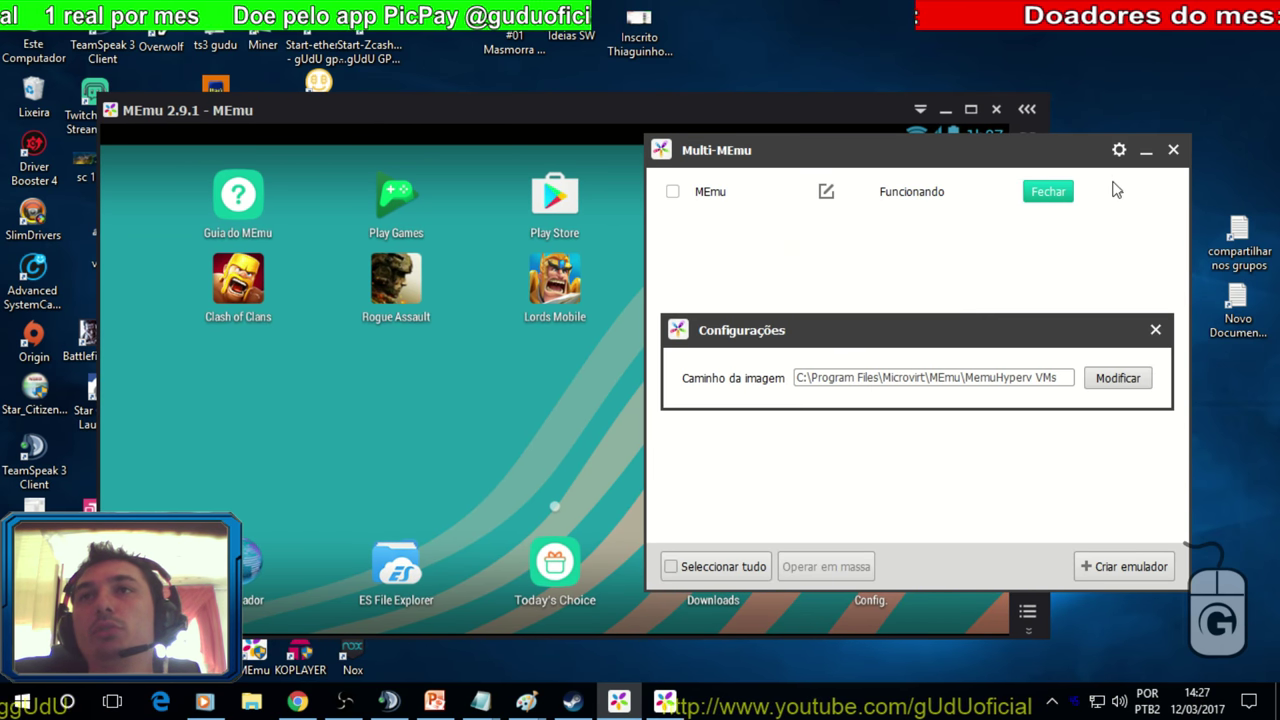
pyautogui.click(1156, 330)
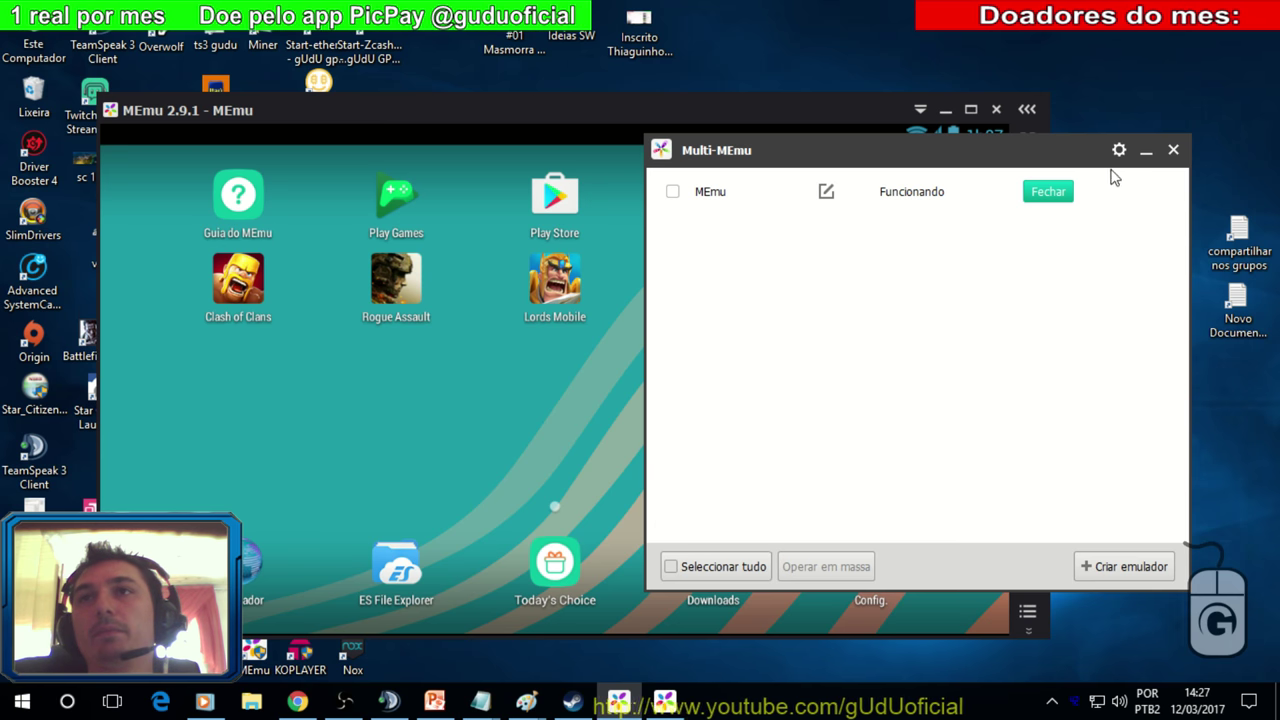
# Step: Try 1 CPU, 512 memory and the 1024 * 576 (191dpi) resolution in the emulator's general system settings
pyautogui.click(775, 107)
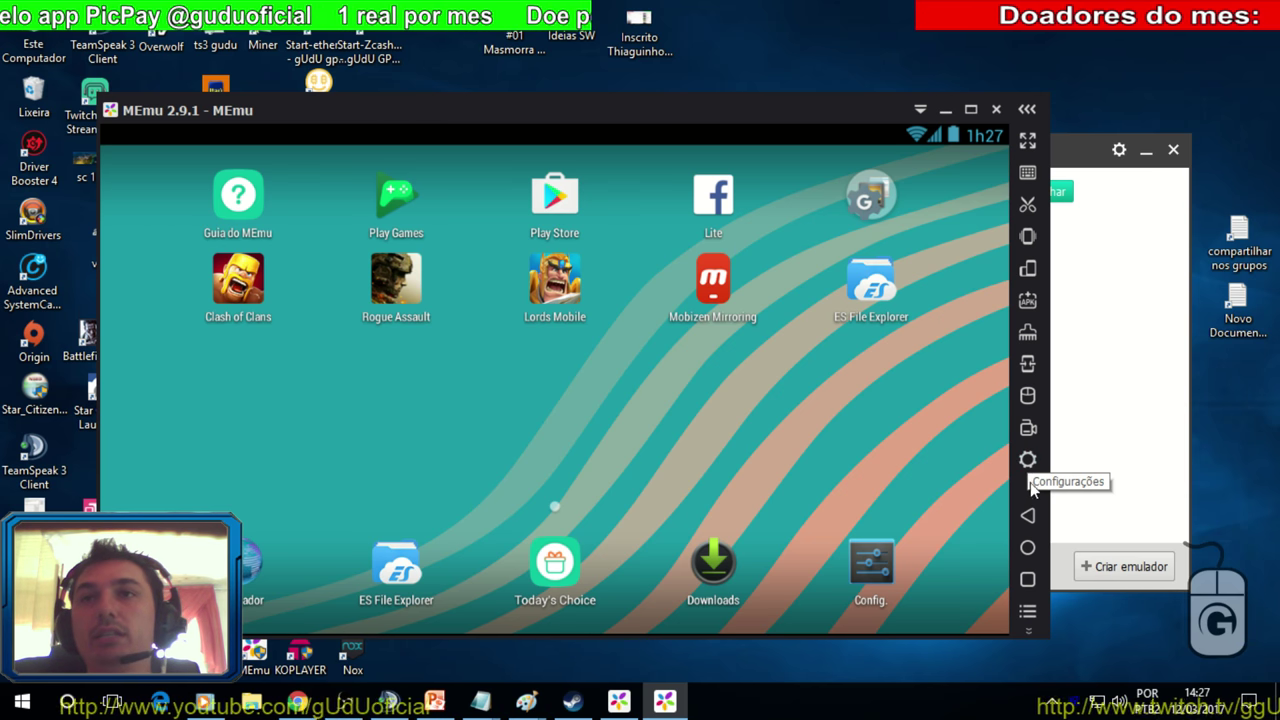
pyautogui.click(1028, 462)
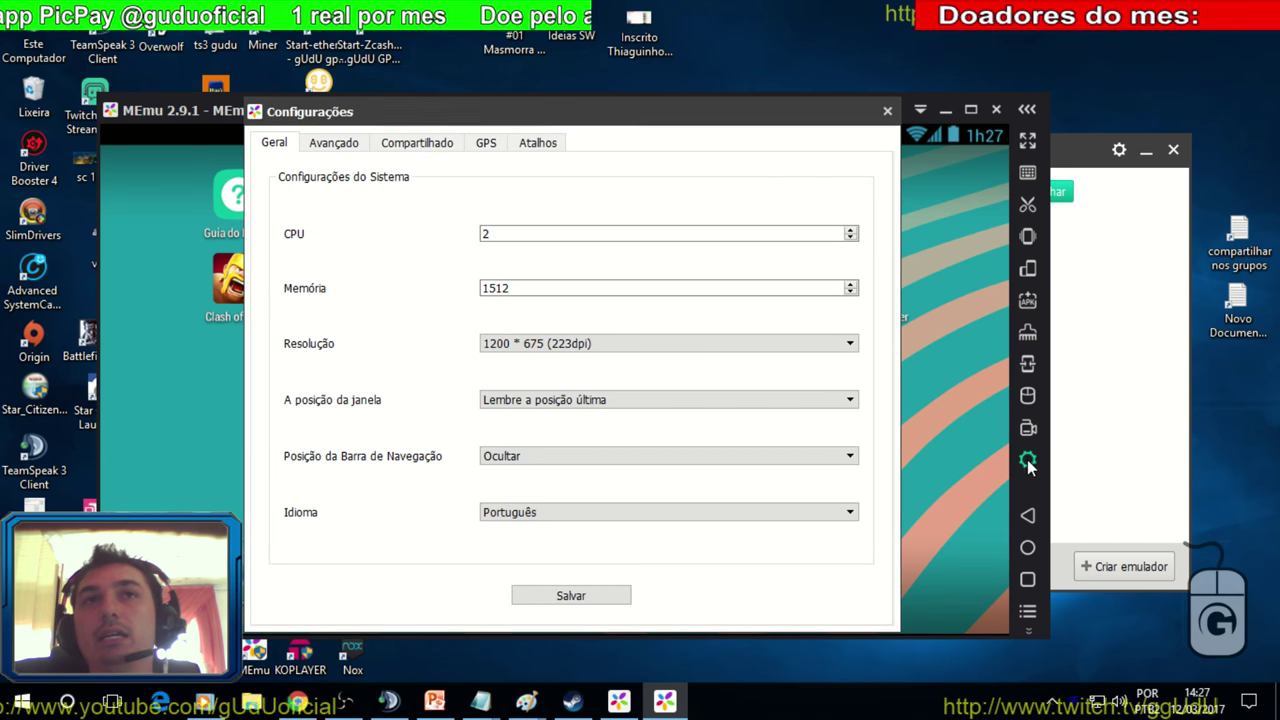
pyautogui.moveTo(518, 236); pyautogui.dragTo(434, 229)
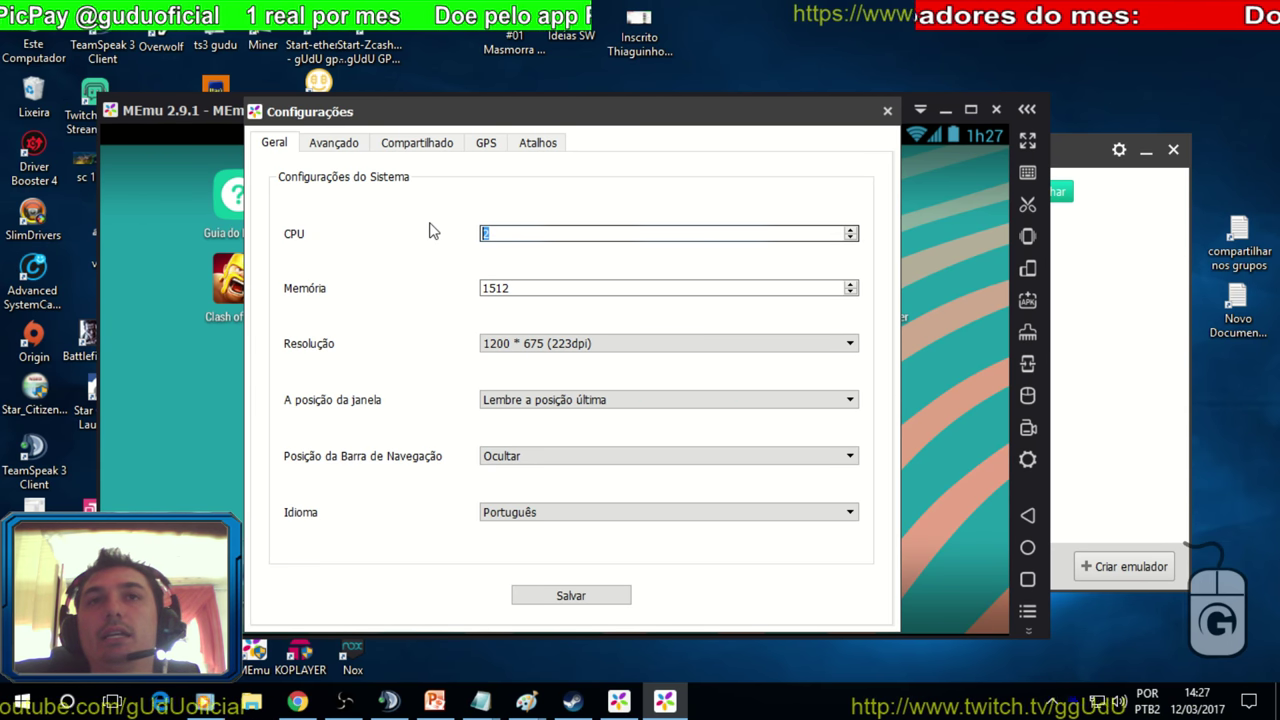
pyautogui.write('1')
pyautogui.moveTo(508, 289); pyautogui.dragTo(462, 280)
pyautogui.write('5')
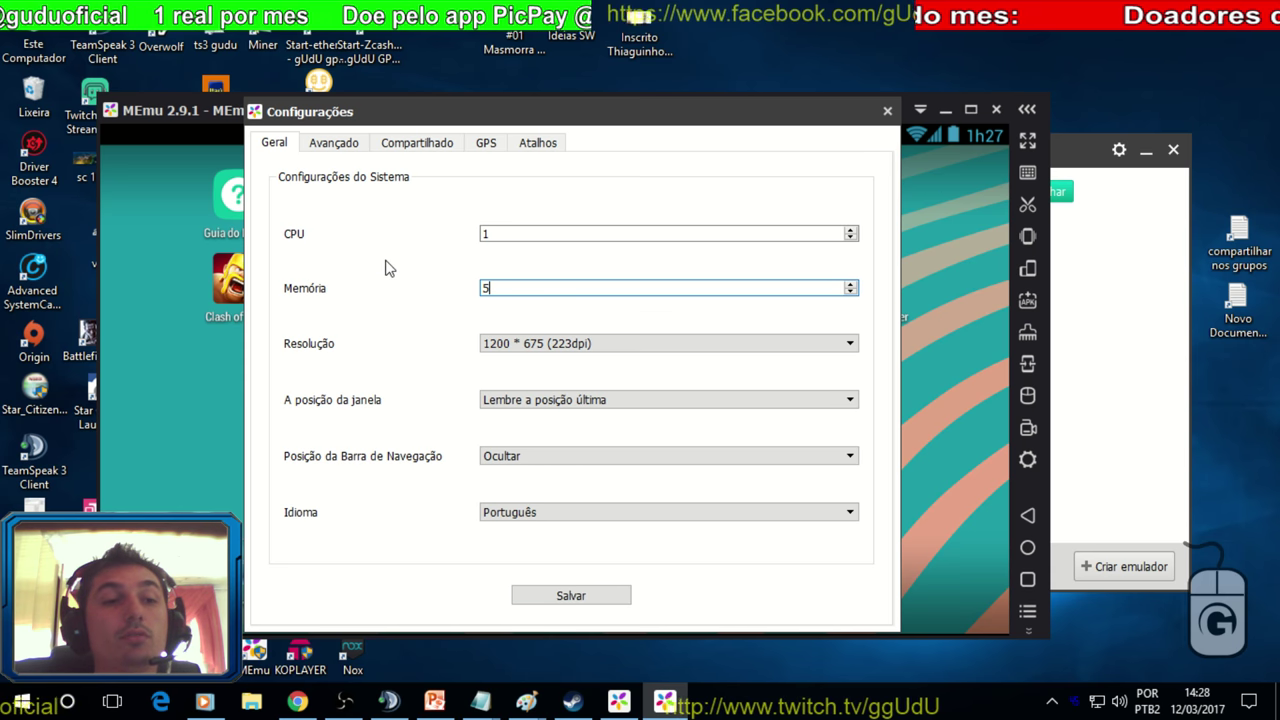
pyautogui.write('12')
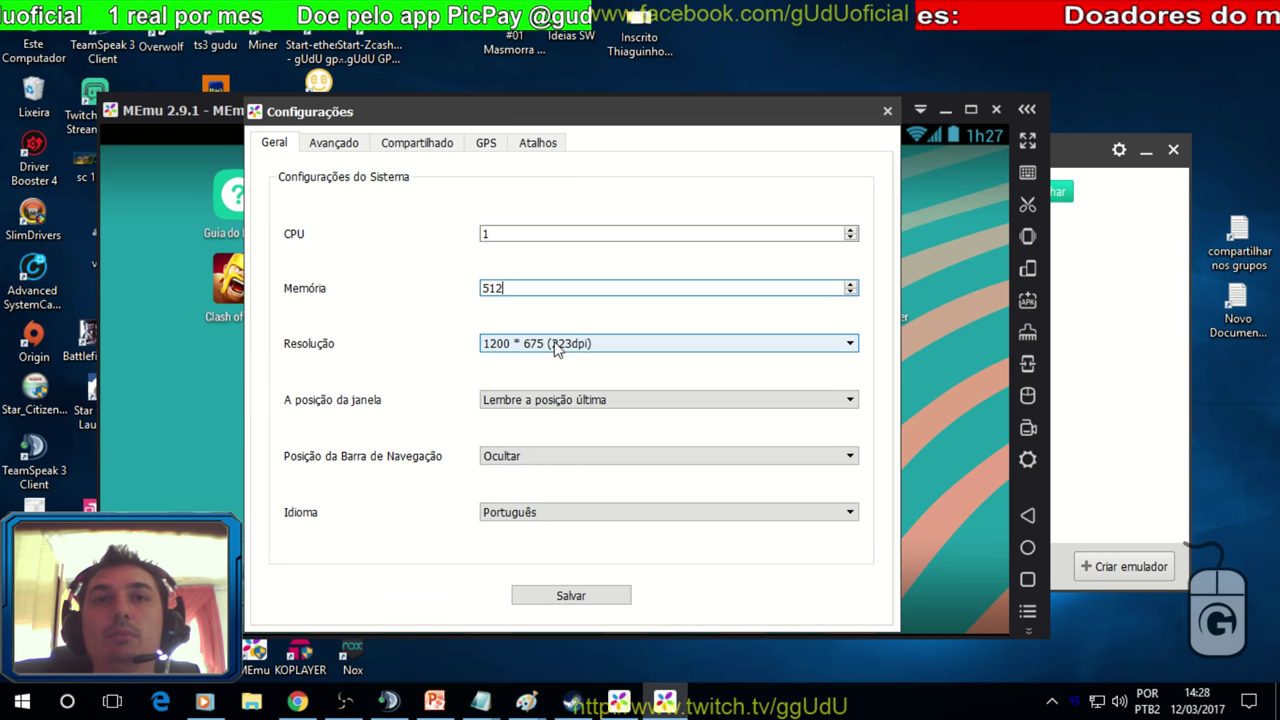
pyautogui.click(557, 348)
pyautogui.click(571, 358)
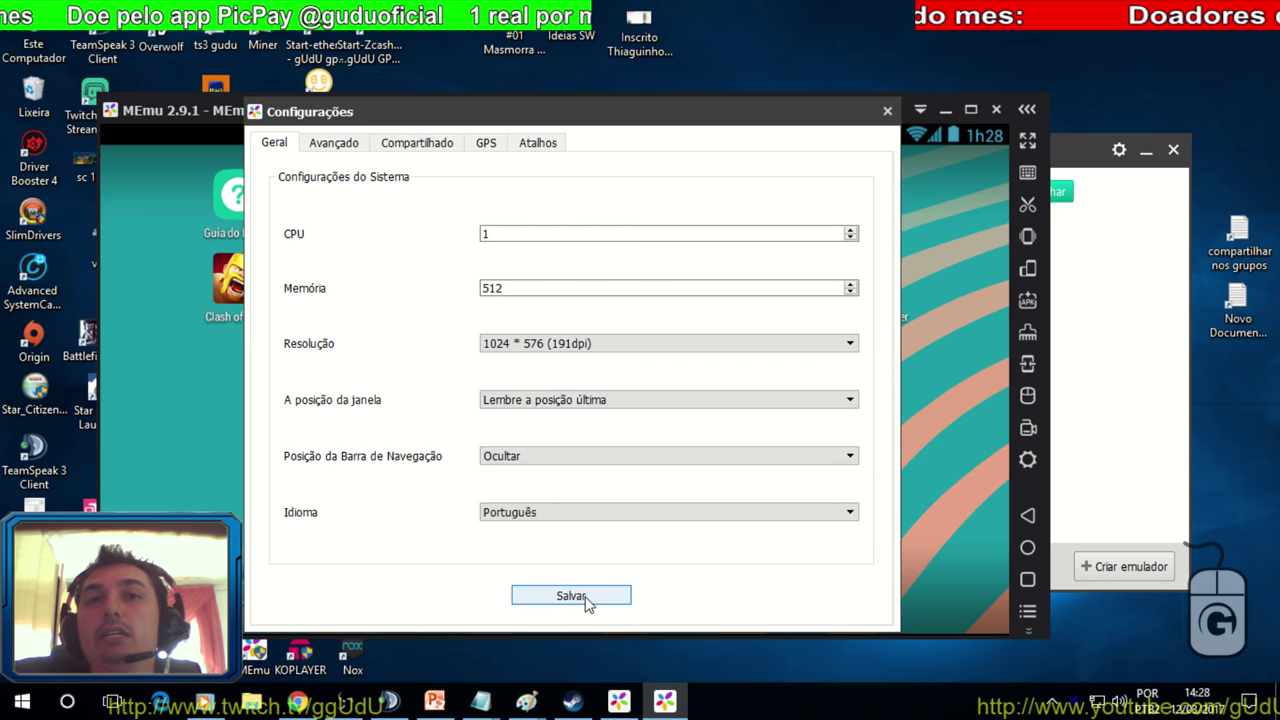
# Step: Review the emulator's advanced, shared folder and shortcut settings, then close the settings without saving
pyautogui.click(337, 140)
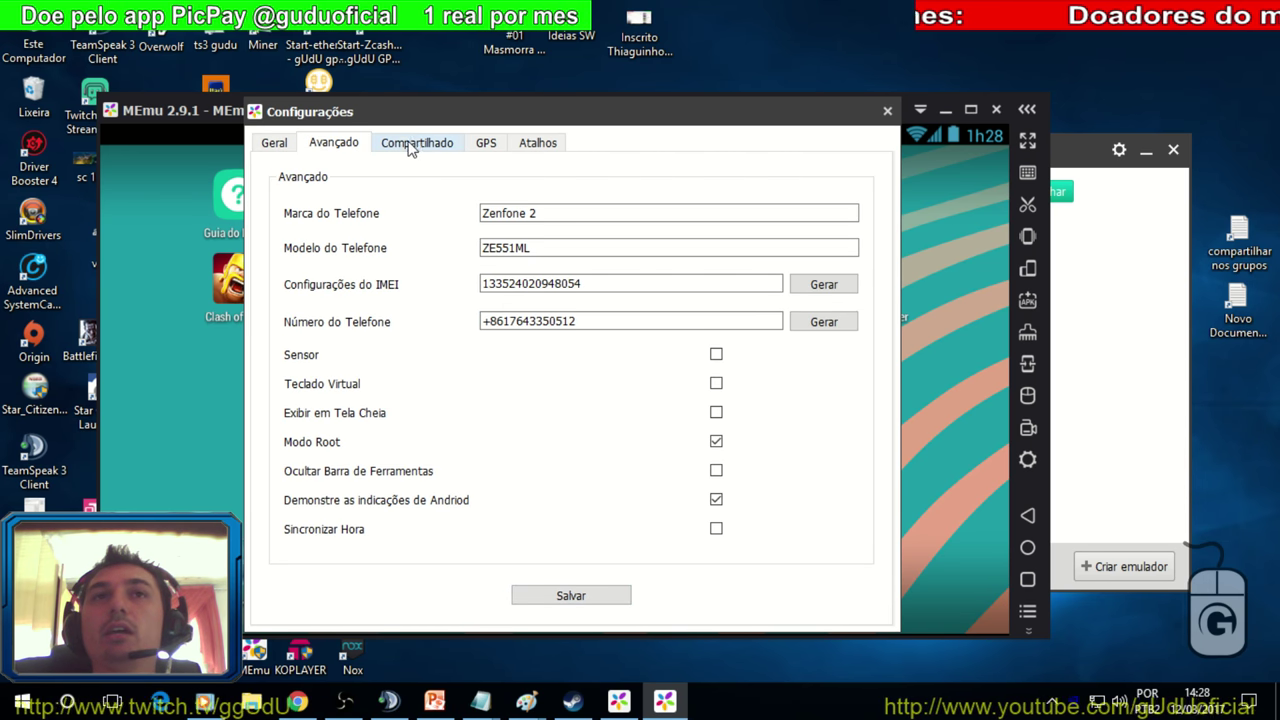
pyautogui.click(414, 143)
pyautogui.click(334, 143)
pyautogui.click(416, 143)
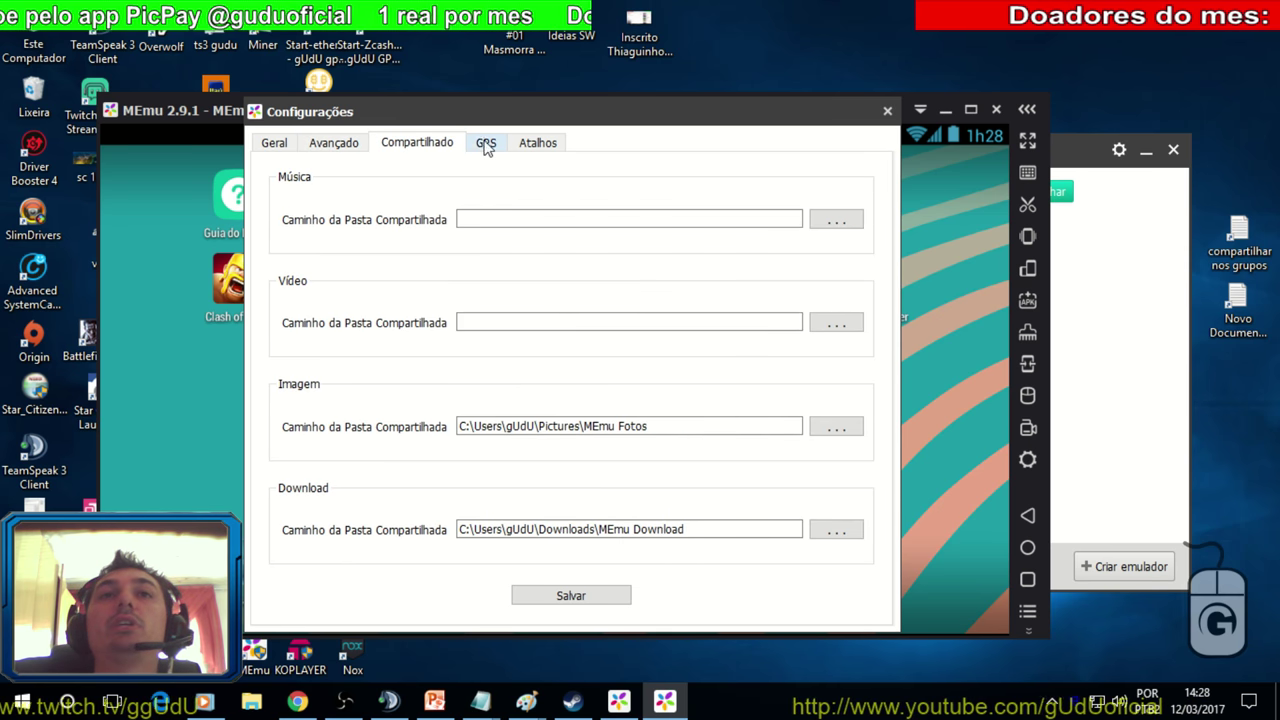
pyautogui.click(537, 143)
pyautogui.click(886, 111)
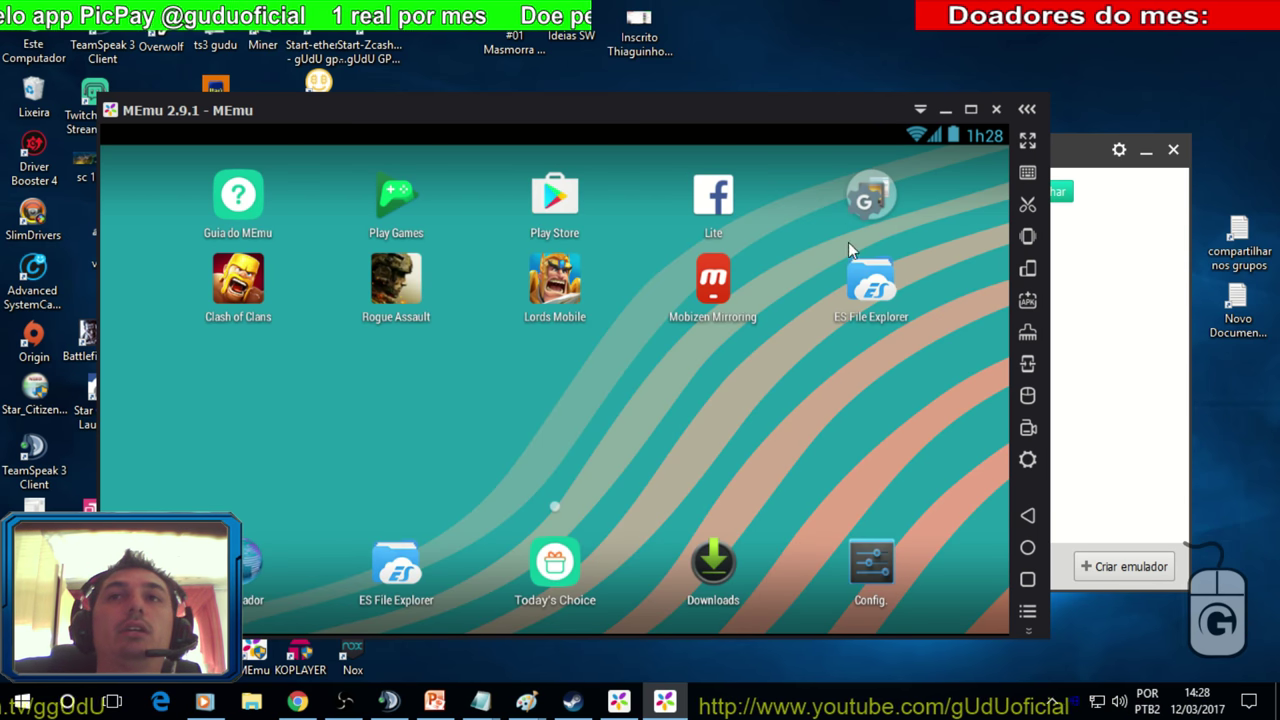
# Step: Close the running emulator and Multi-MEmu, then relaunch MEmu and reposition its window on the desktop
pyautogui.click(994, 110)
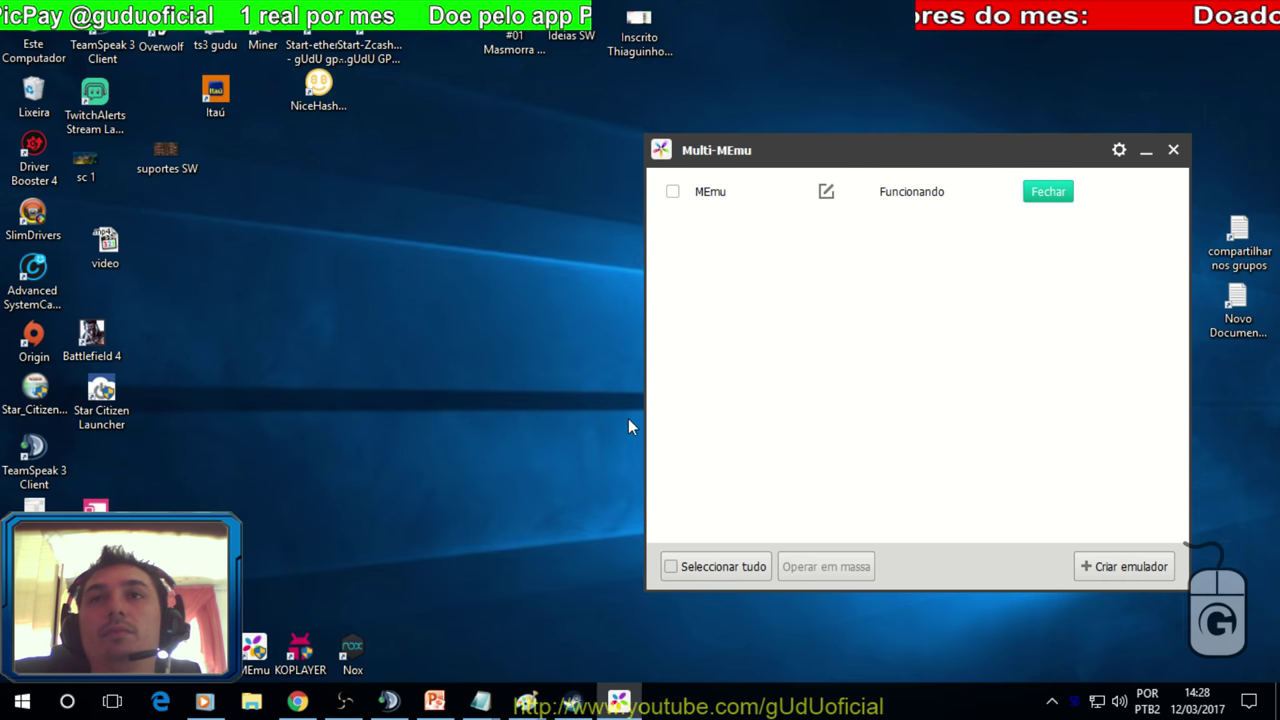
pyautogui.click(1175, 150)
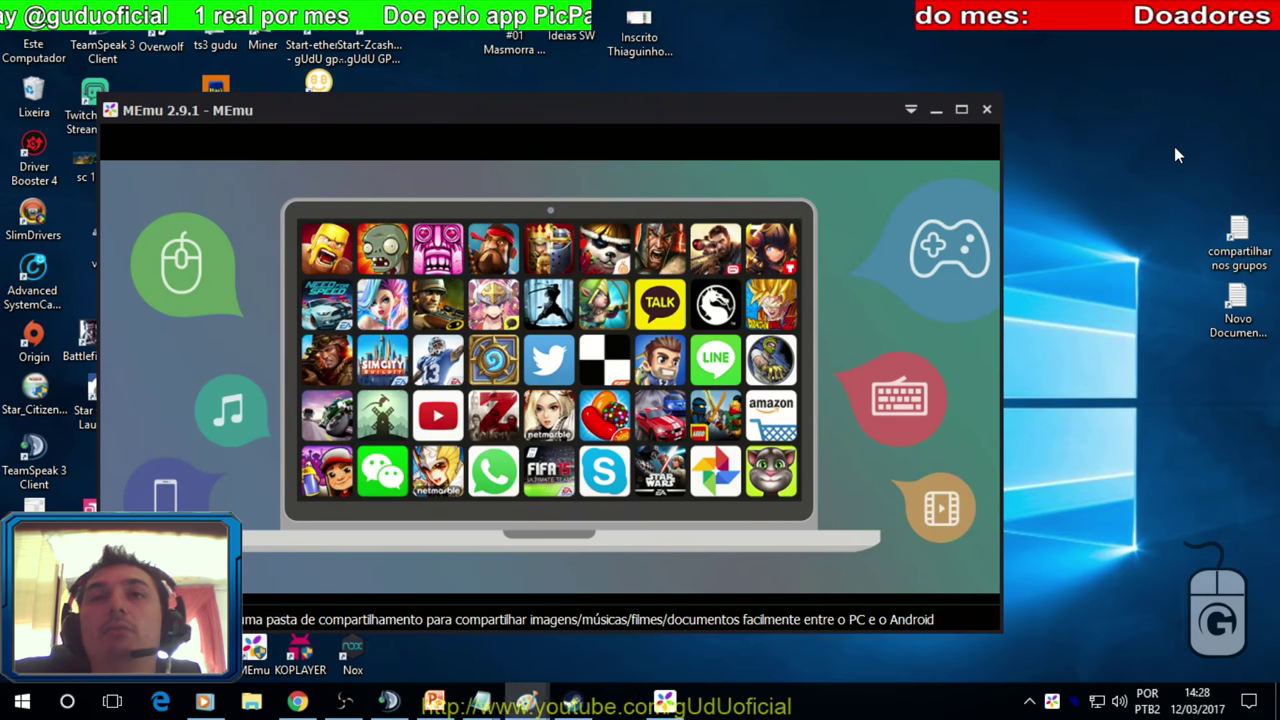
pyautogui.moveTo(590, 113); pyautogui.dragTo(689, 111)
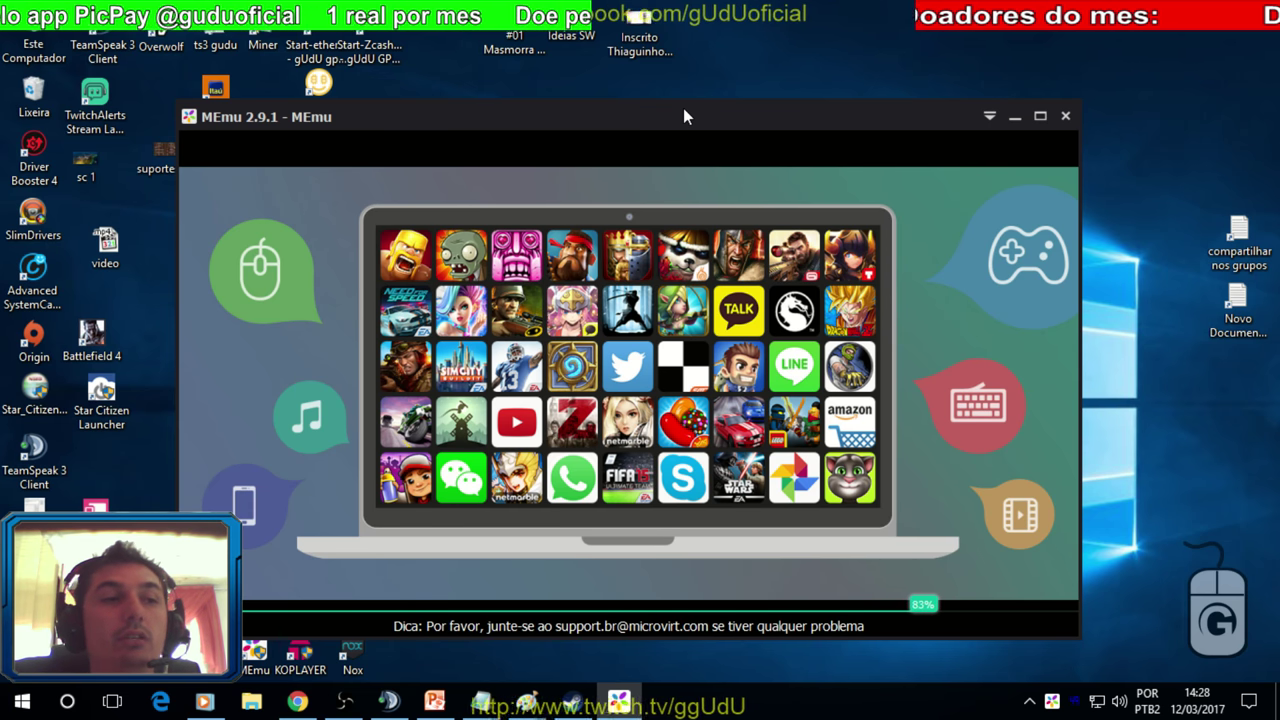
# Step: Open the per-program 3D settings in the NVIDIA Control Panel and check the list of programs available for customization
pyautogui.click(1024, 704)
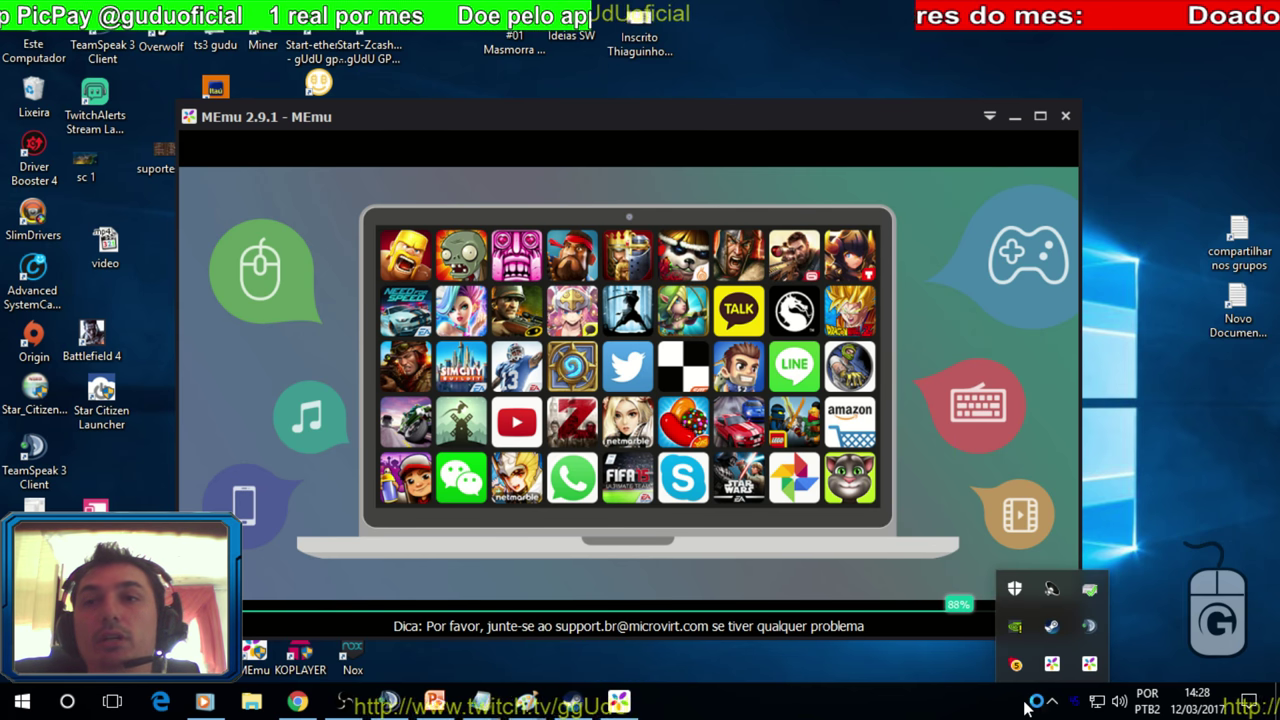
pyautogui.rightClick(1015, 626)
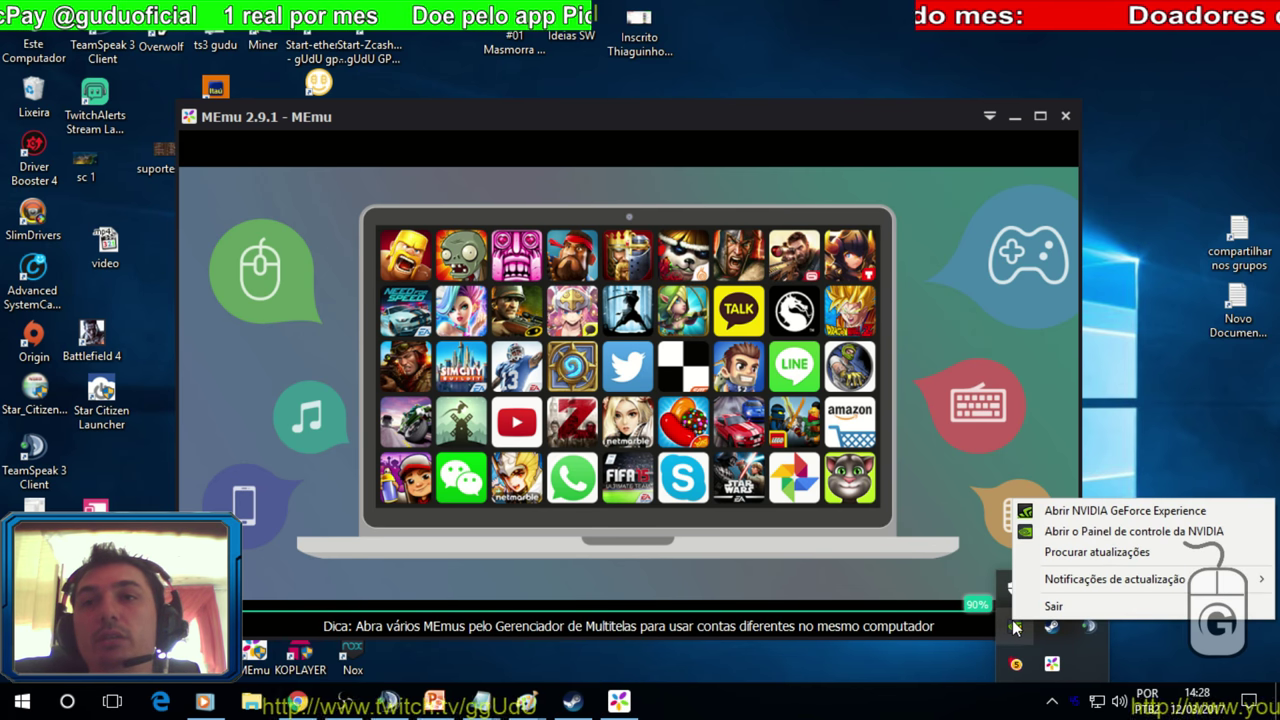
pyautogui.click(1060, 531)
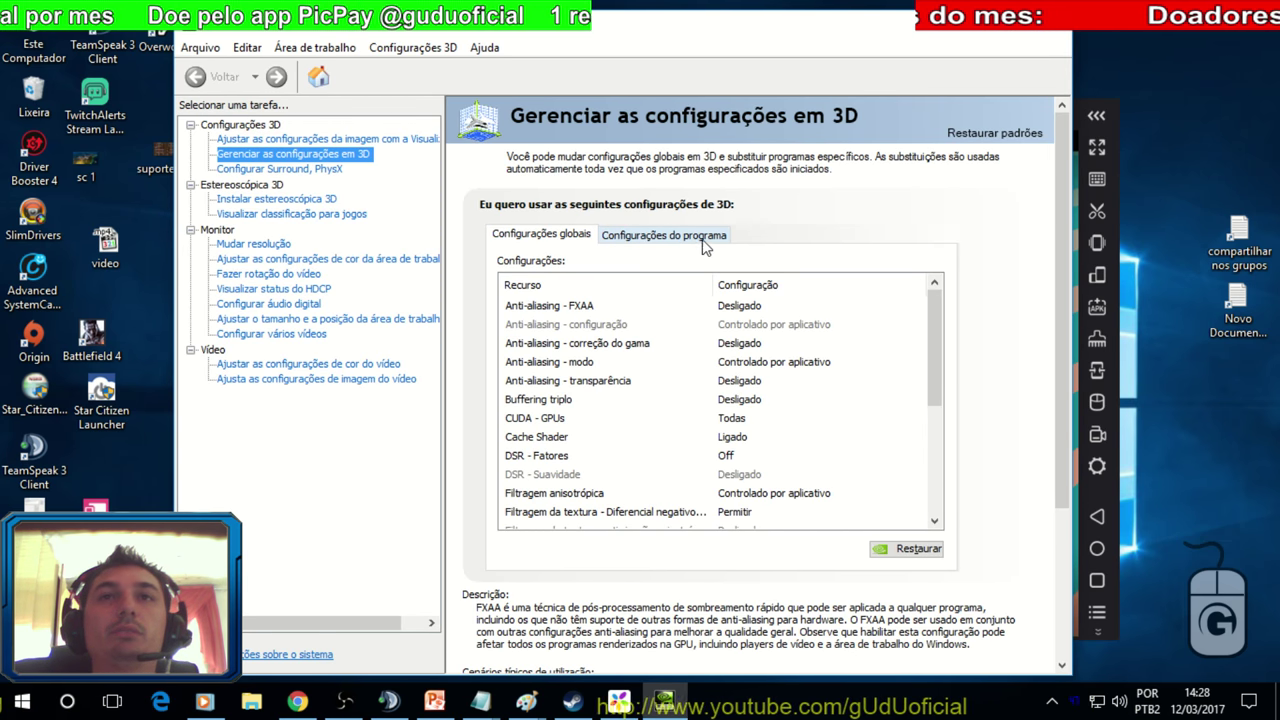
pyautogui.click(702, 235)
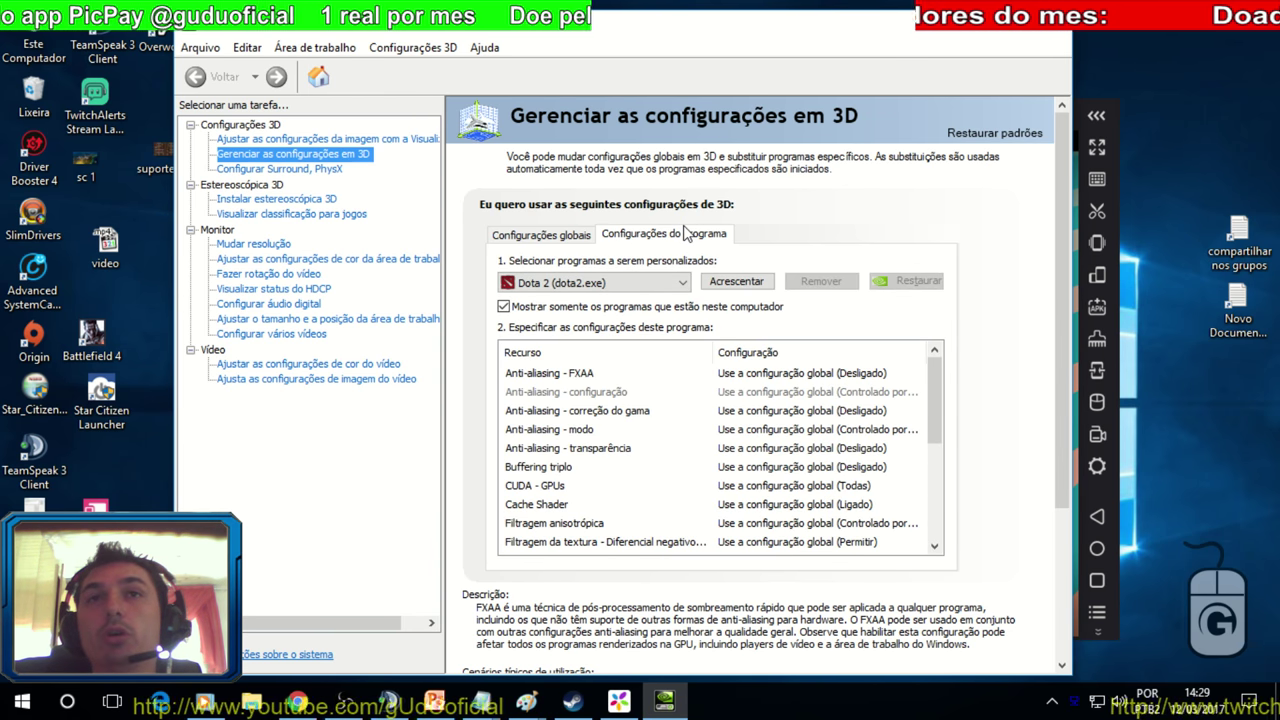
pyautogui.click(684, 283)
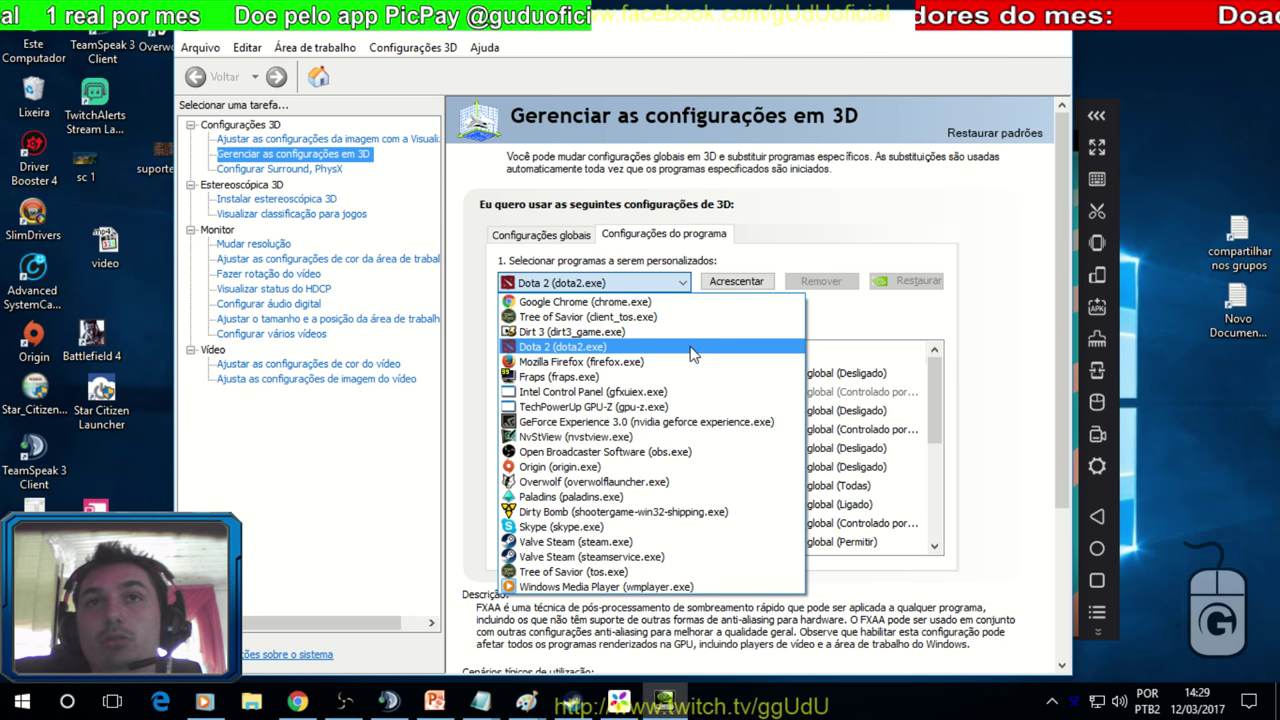
pyautogui.click(785, 255)
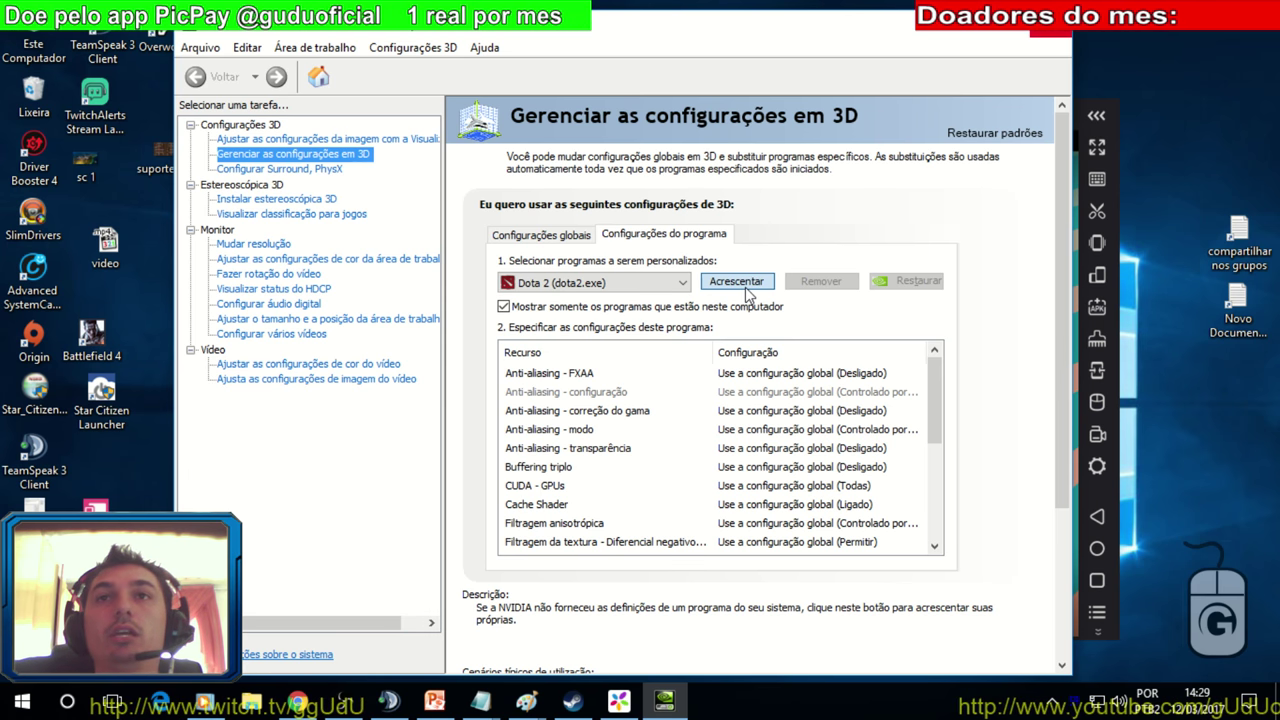
# Step: Start adding a program to the 3D settings, look through the recently used programs, and open the browser for executables
pyautogui.click(742, 280)
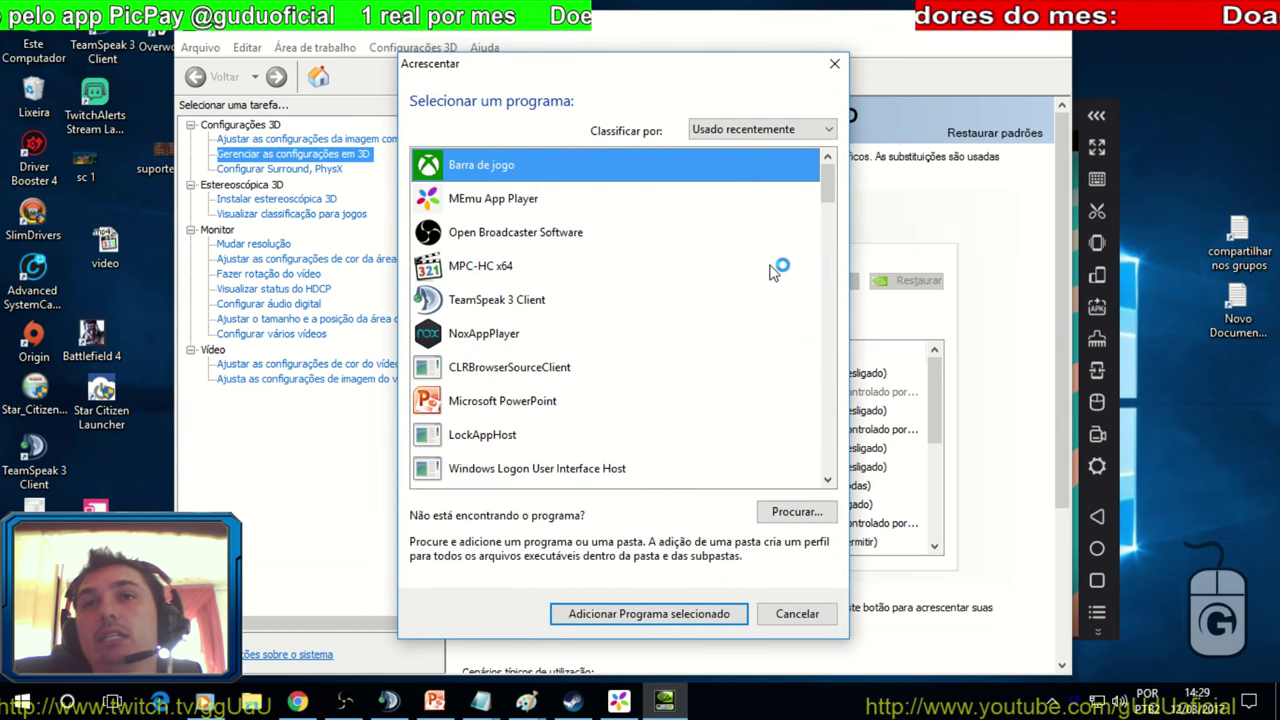
pyautogui.click(536, 198)
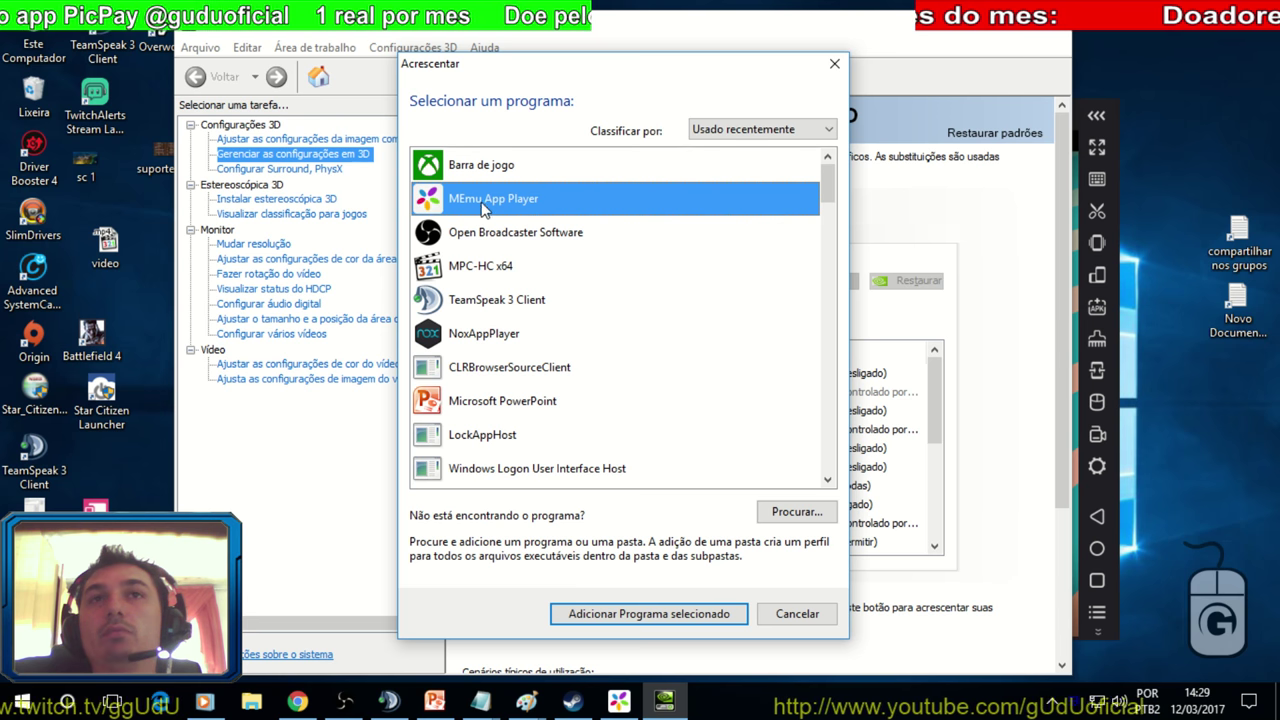
pyautogui.moveTo(830, 192); pyautogui.dragTo(830, 465)
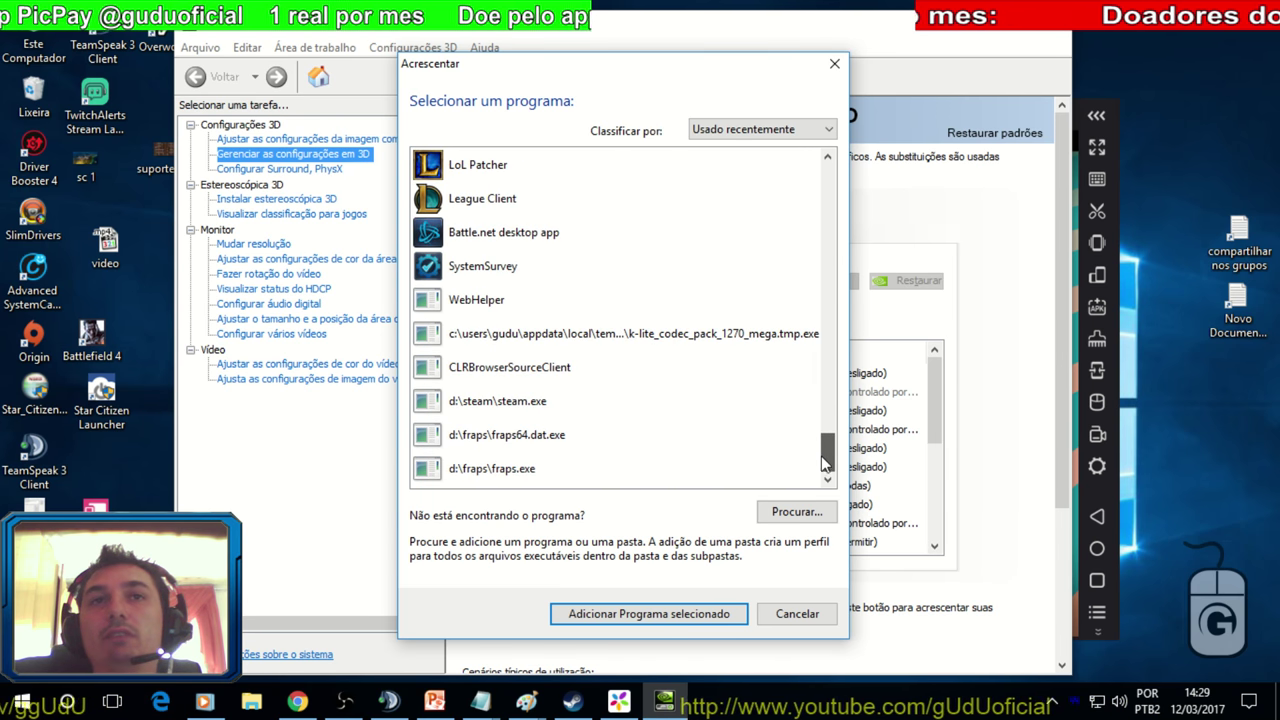
pyautogui.click(797, 511)
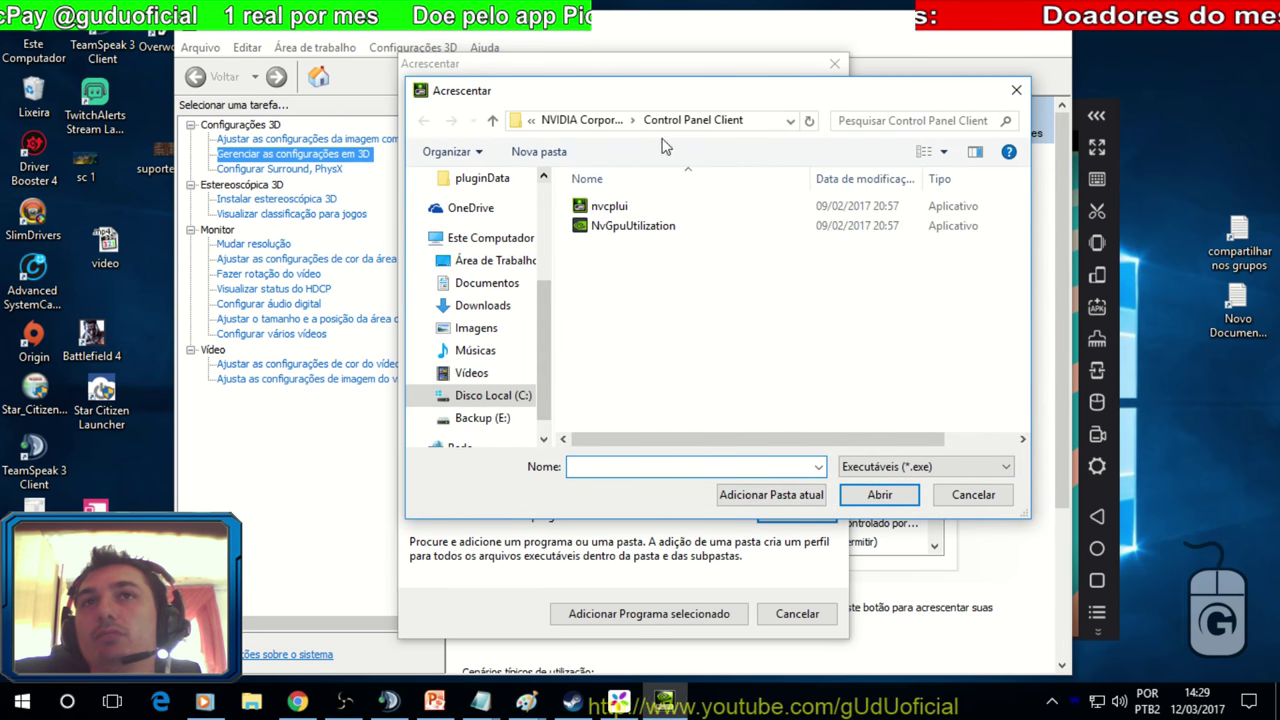
# Step: Look through Arquivos de Programas and Arquivos de Programas (x86) on drive C for the emulator's folder
pyautogui.click(480, 395)
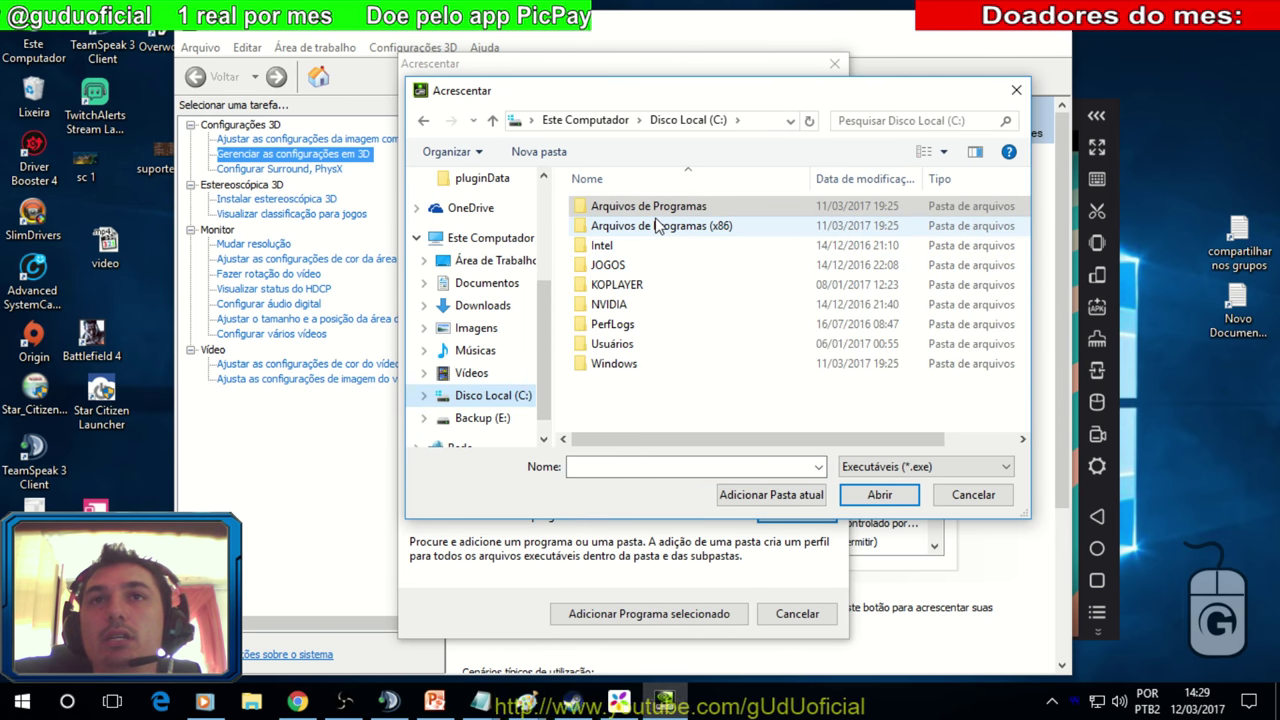
pyautogui.doubleClick(660, 206)
pyautogui.scroll(-2, 740, 252)
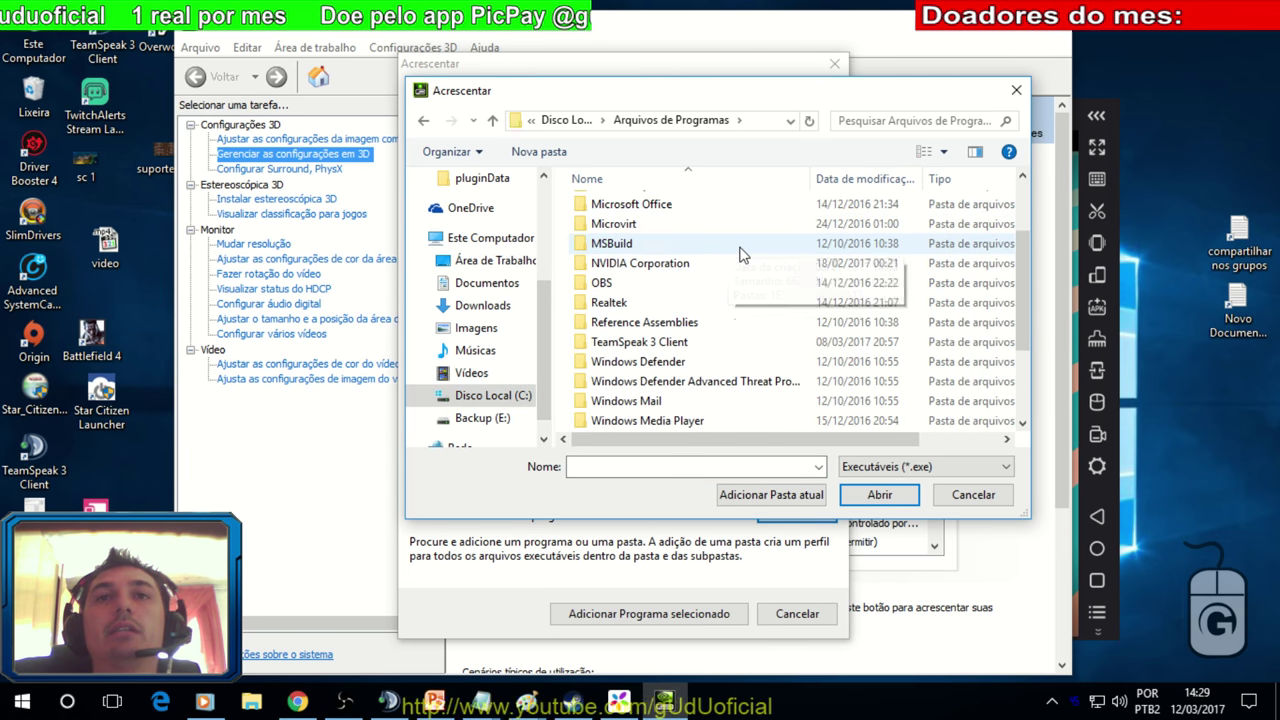
pyautogui.scroll(-2, 740, 254)
pyautogui.scroll(5, 740, 252)
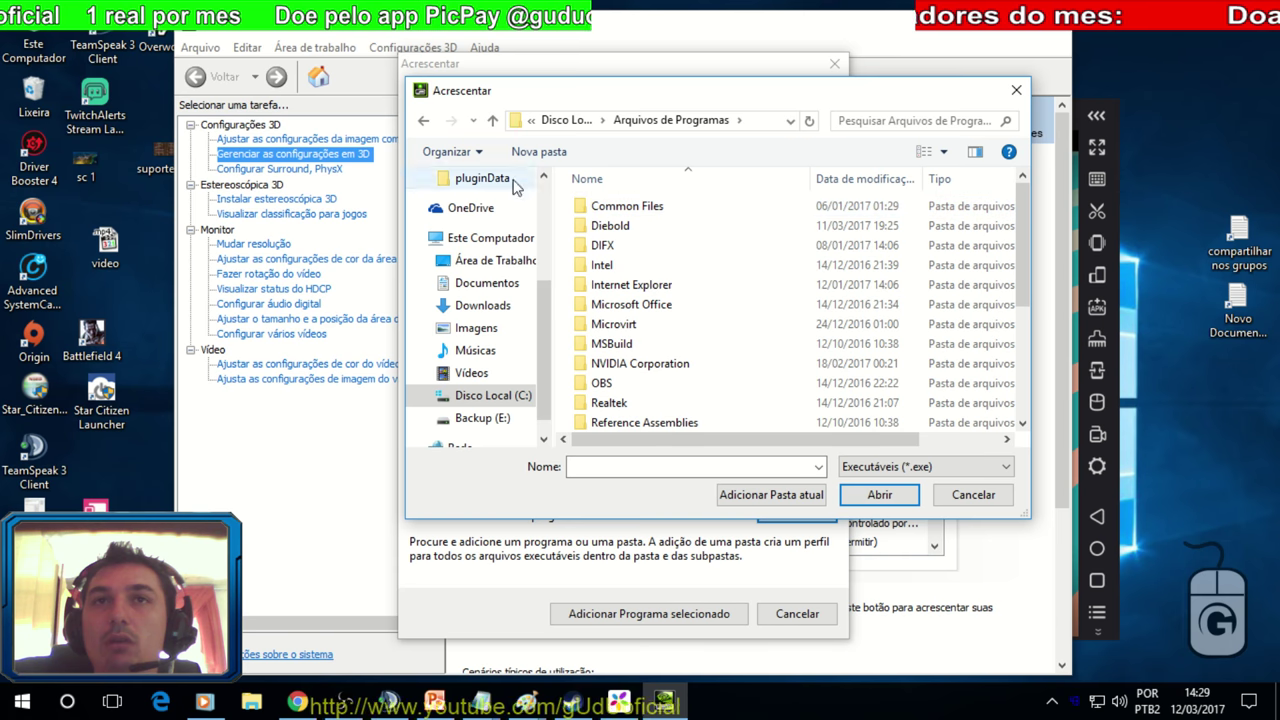
pyautogui.click(425, 120)
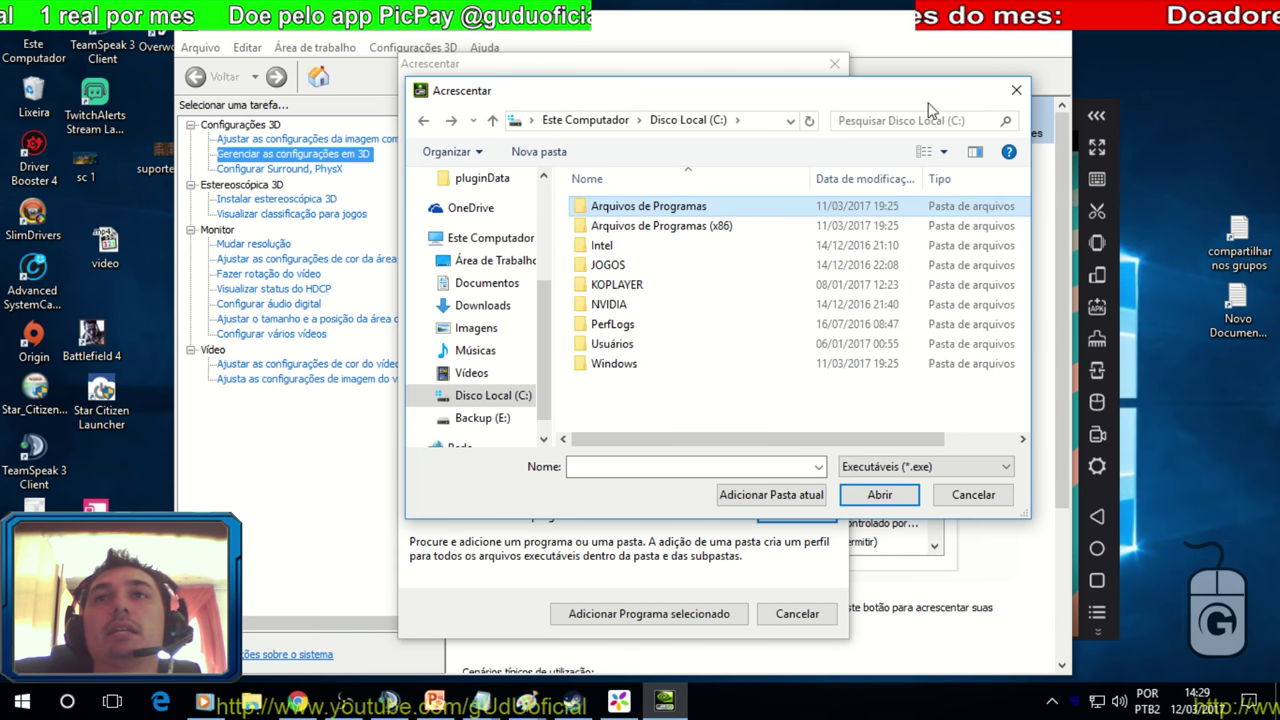
pyautogui.doubleClick(658, 226)
pyautogui.scroll(-5, 735, 244)
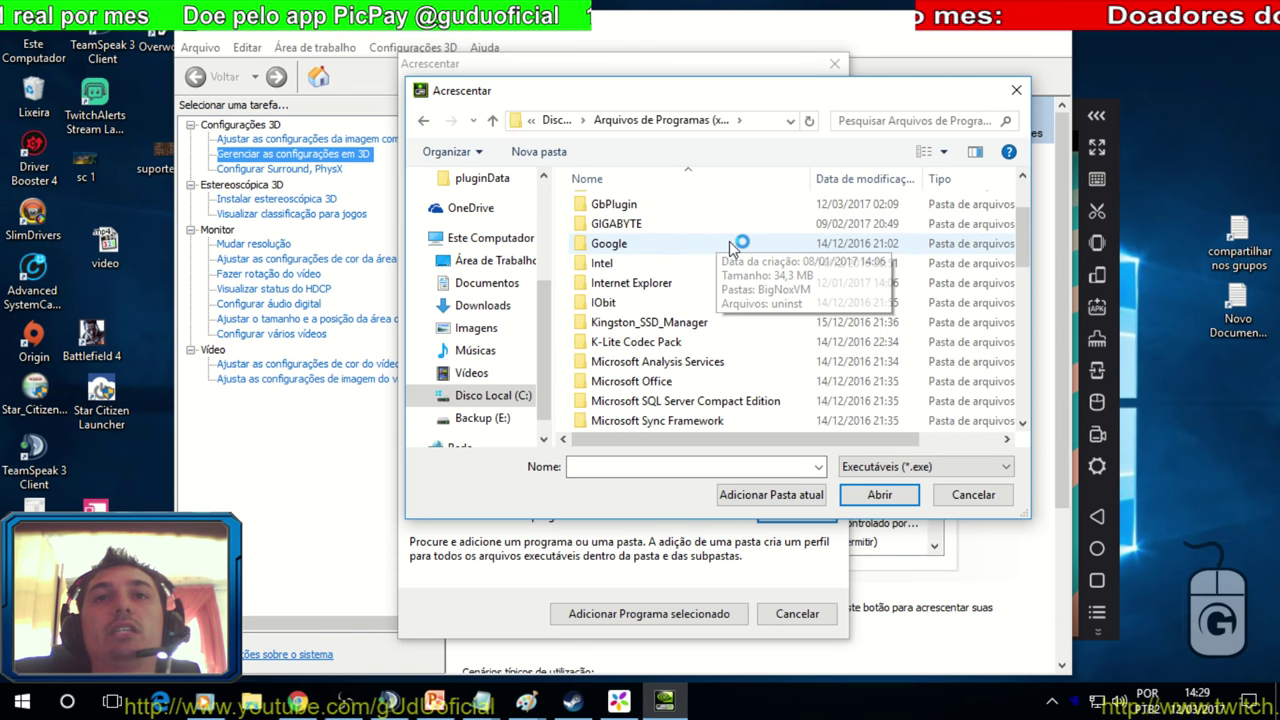
pyautogui.scroll(-3, 735, 255)
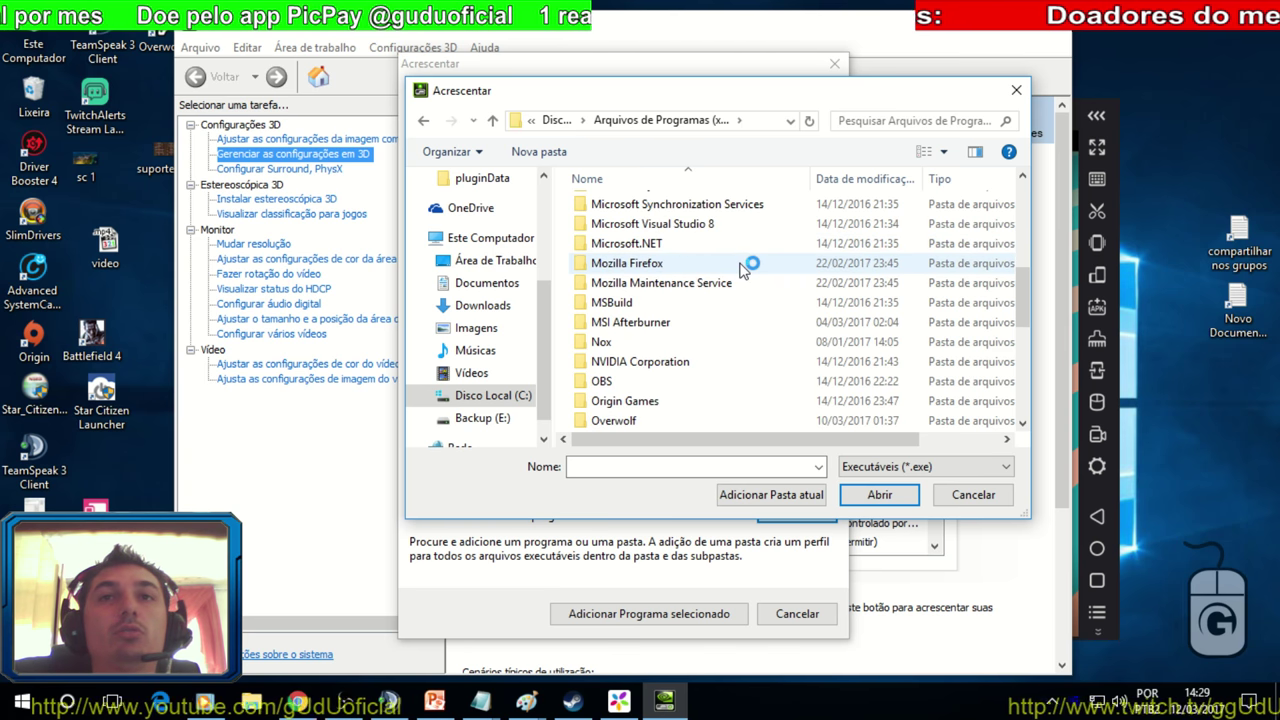
pyautogui.scroll(8, 740, 268)
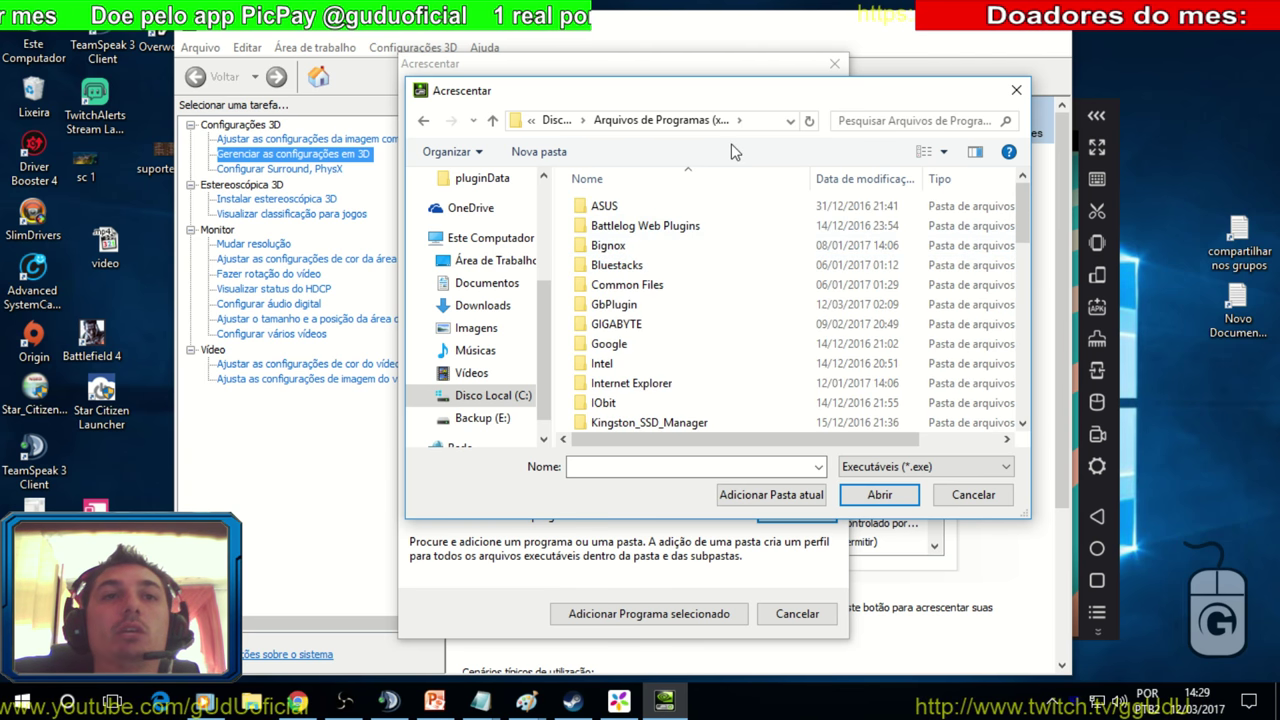
# Step: Copy the path to MEmuConsole.exe from the target in the MEmu desktop shortcut's properties, leaving the shortcut unmodified
pyautogui.click(1275, 698)
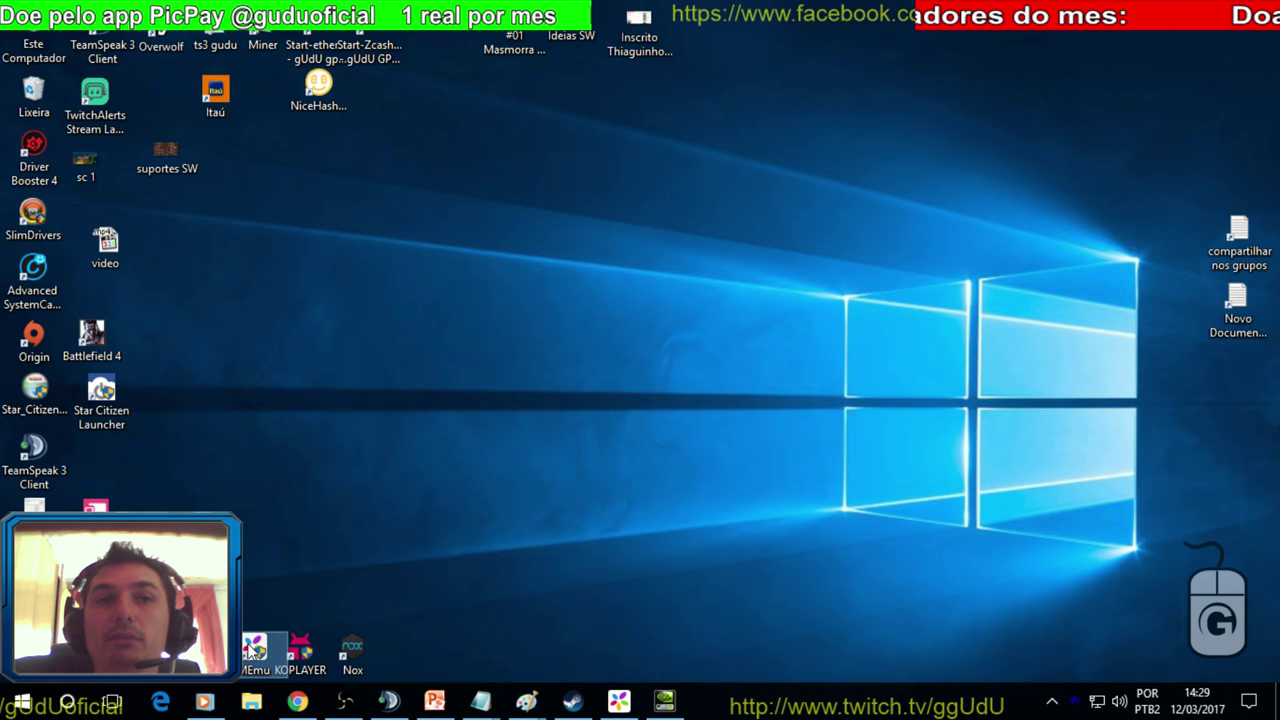
pyautogui.rightClick(252, 645)
pyautogui.click(305, 628)
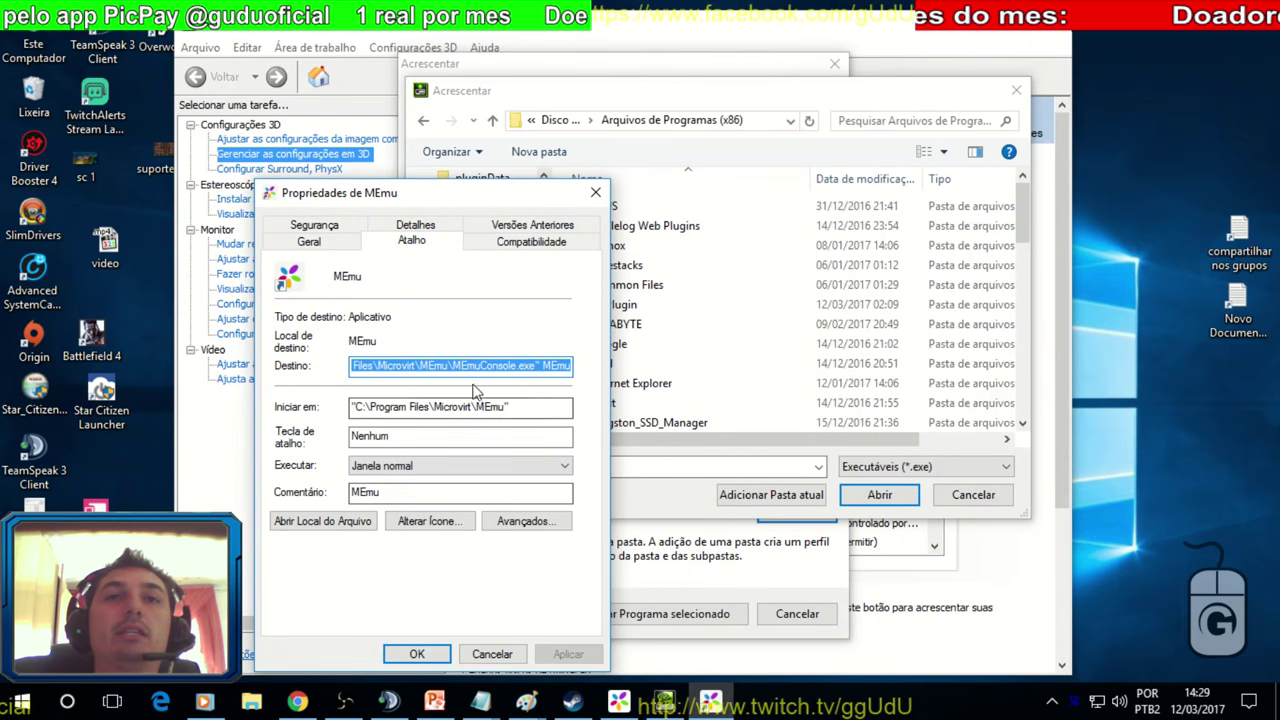
pyautogui.click(541, 366)
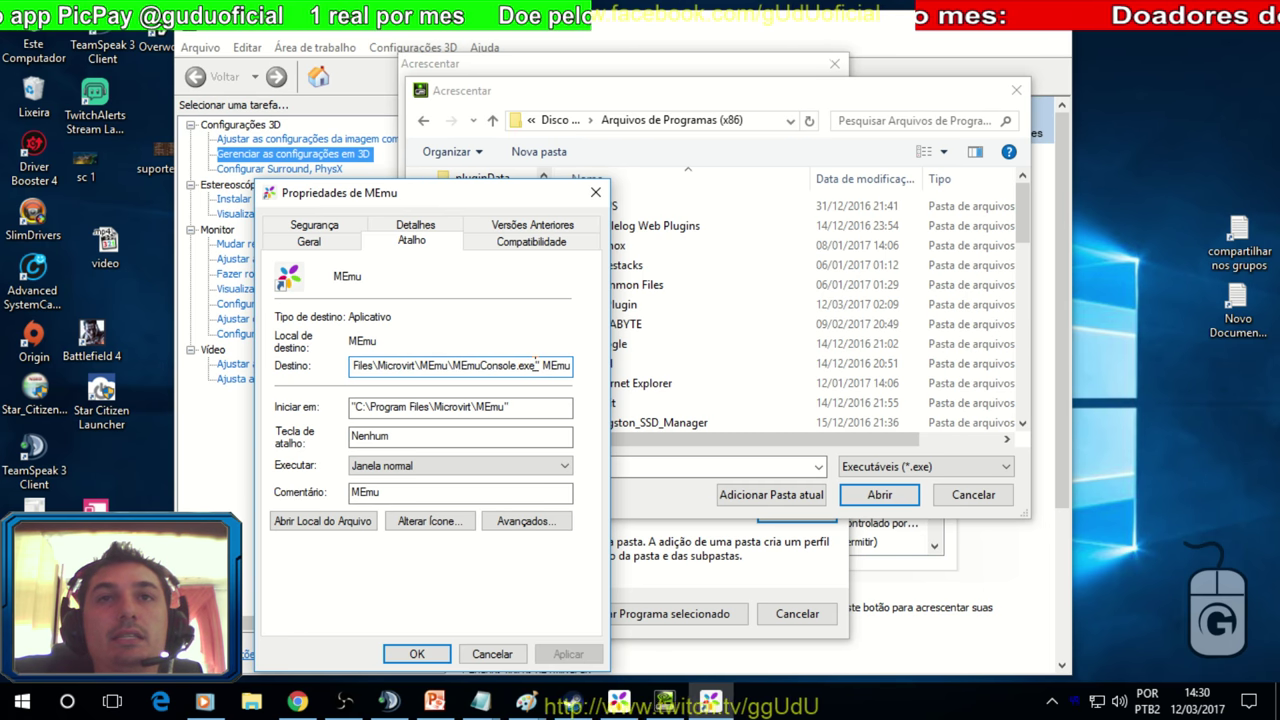
pyautogui.hotkey('ctrl', 'a')
pyautogui.hotkey('ctrl', 'c')
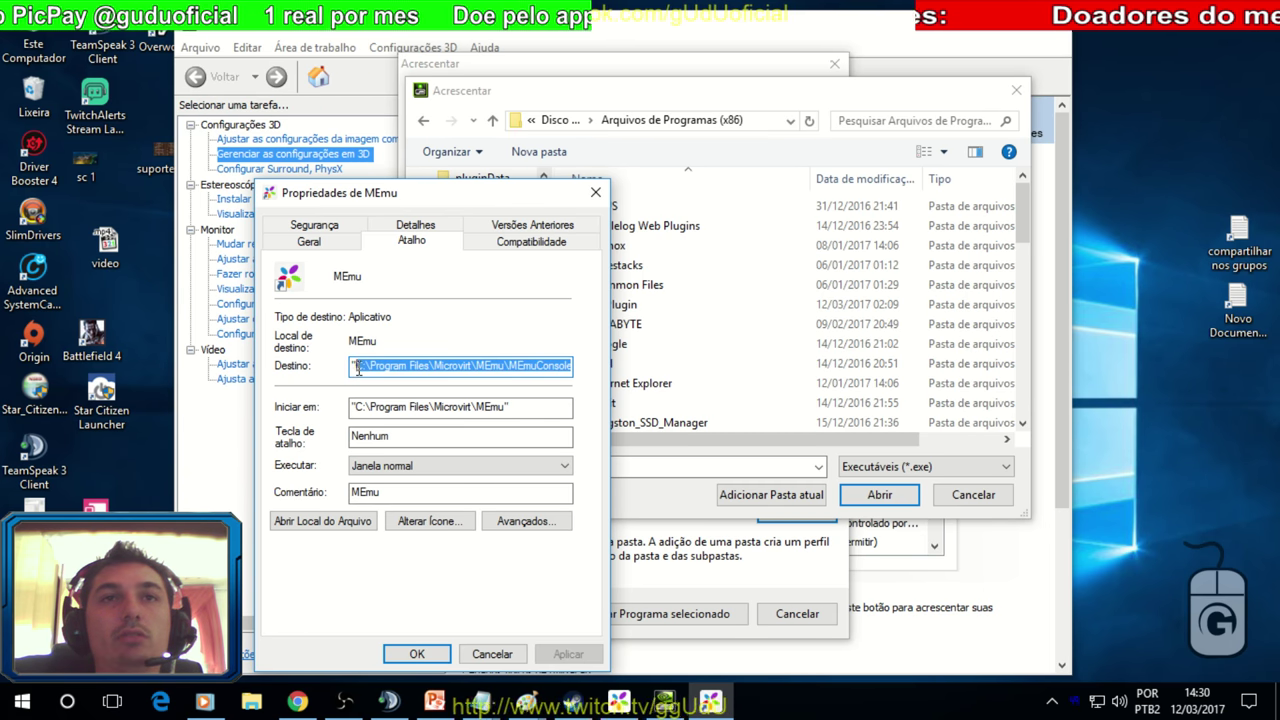
pyautogui.click(492, 654)
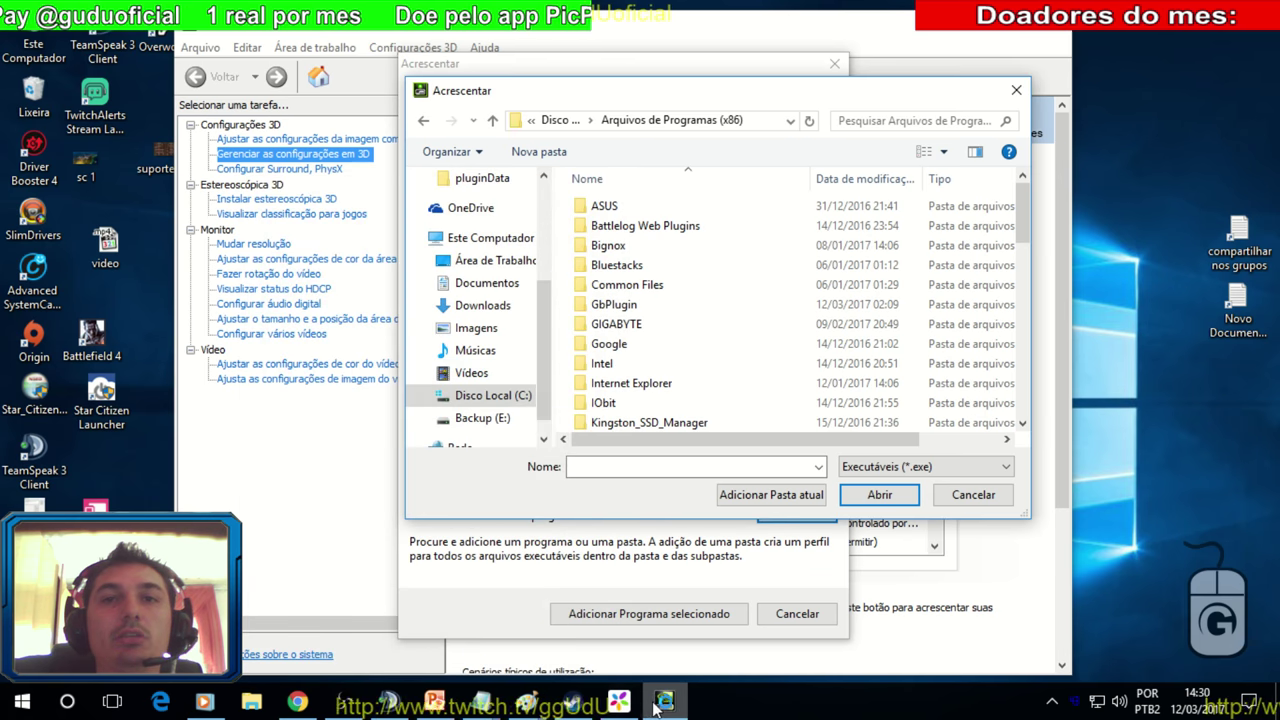
# Step: Add C:\Program Files\Microvirt\MEmu\MEmuConsole.exe to the programs with customized 3D settings, using the copied path
pyautogui.click(722, 458)
pyautogui.hotkey('ctrl', 'v')
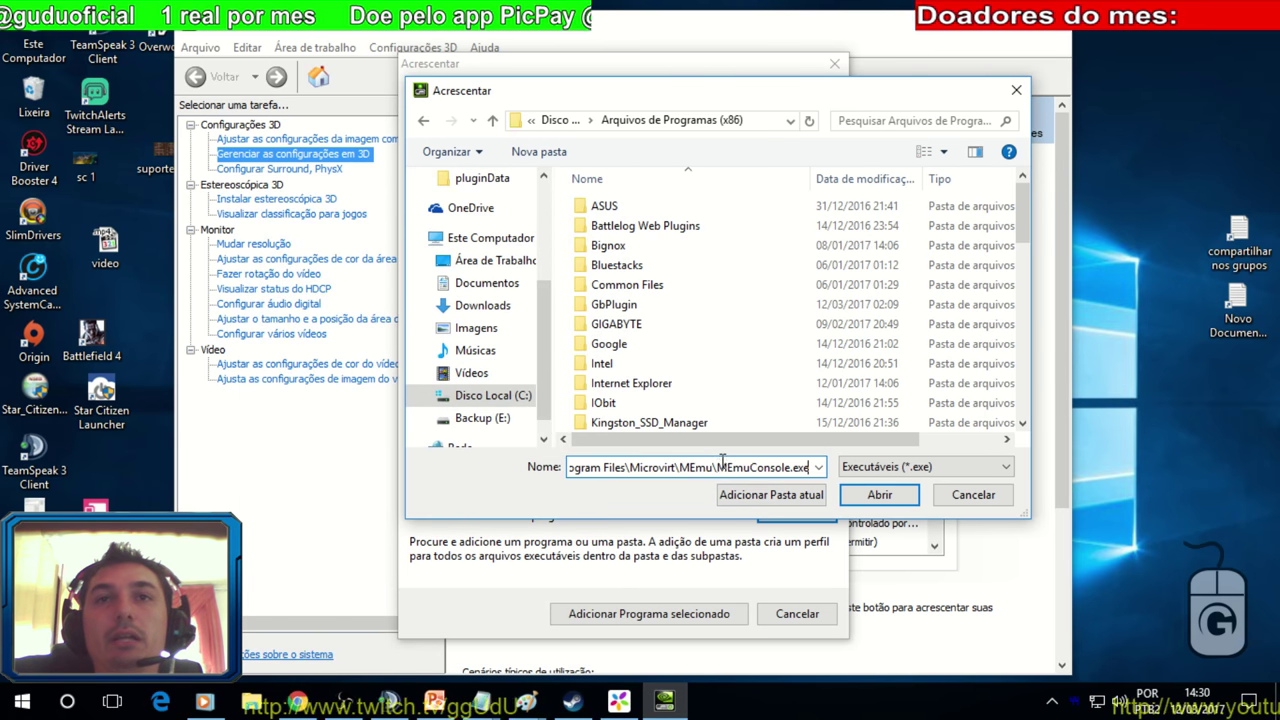
pyautogui.click(876, 494)
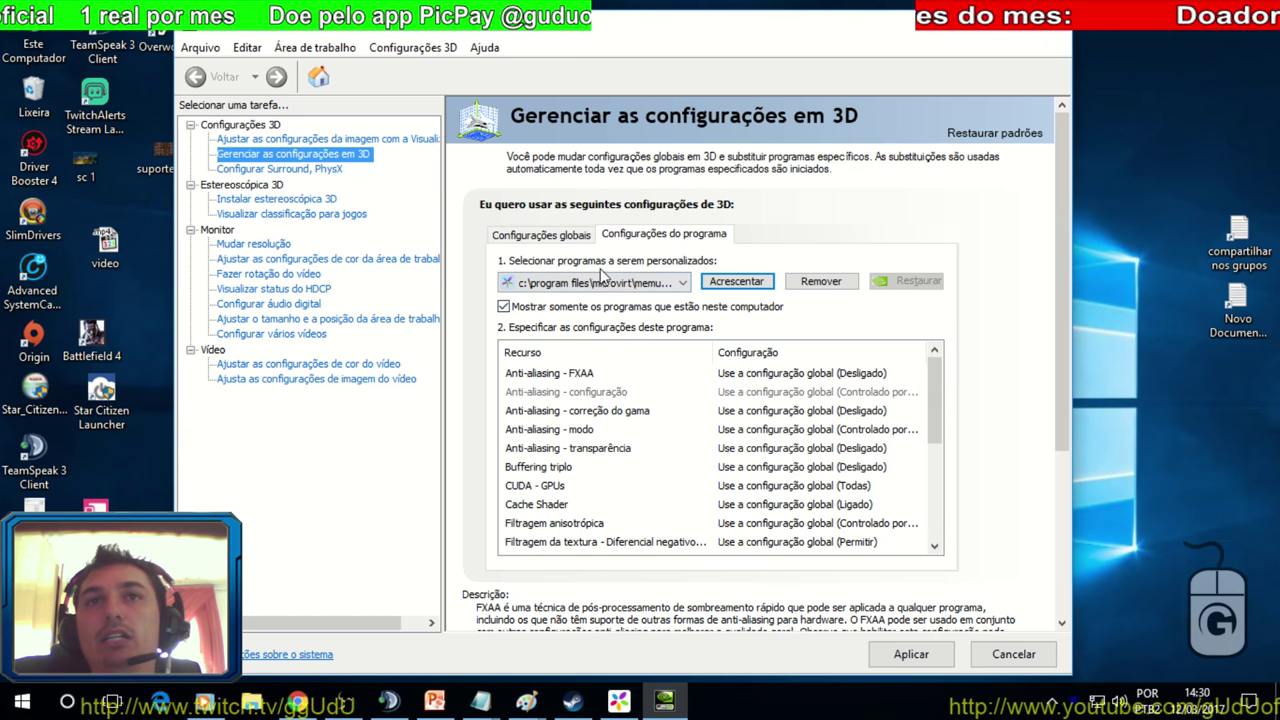
# Step: Start adding another program and browse to the folder C:\Program Files\Microvirt\MEmu by its path
pyautogui.click(715, 283)
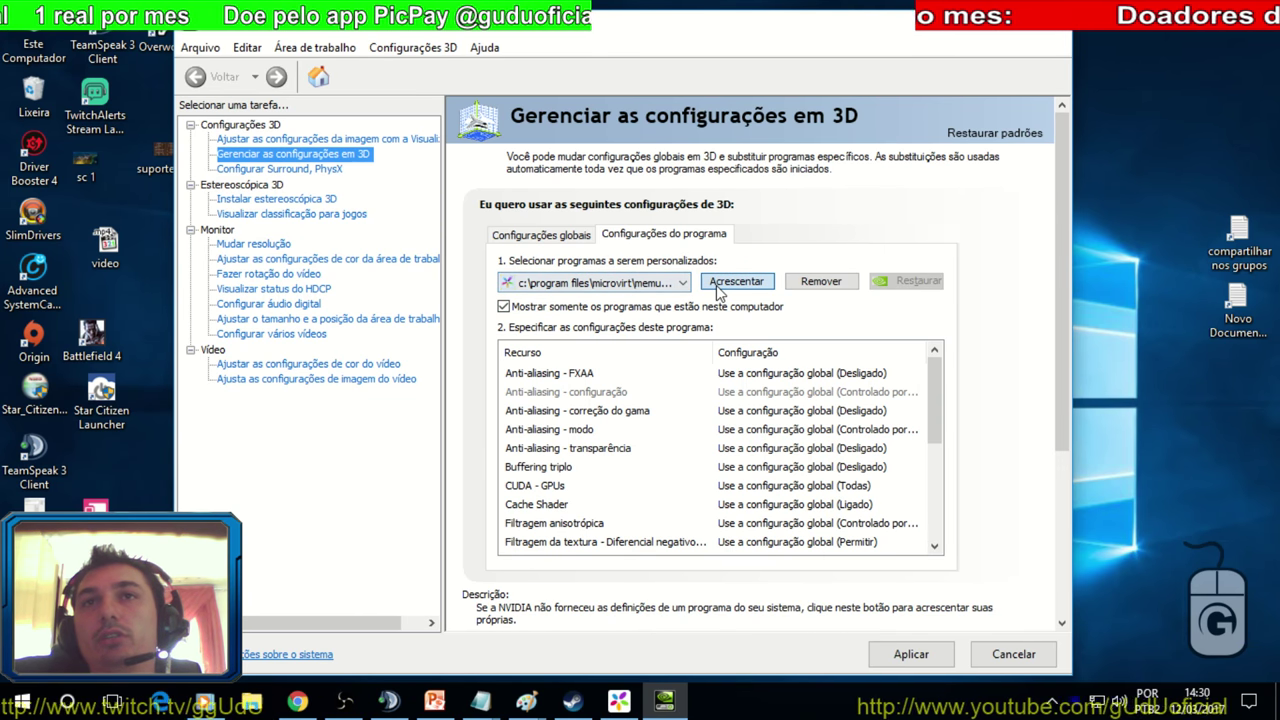
pyautogui.click(800, 511)
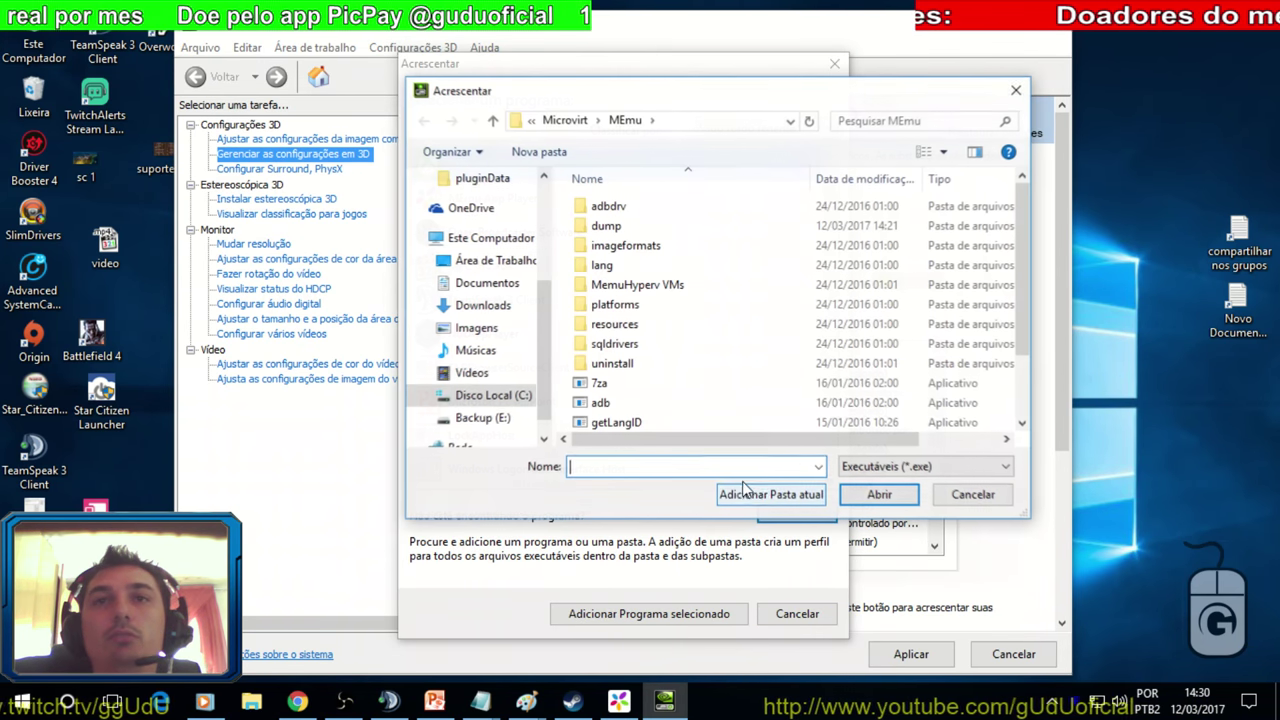
pyautogui.click(733, 121)
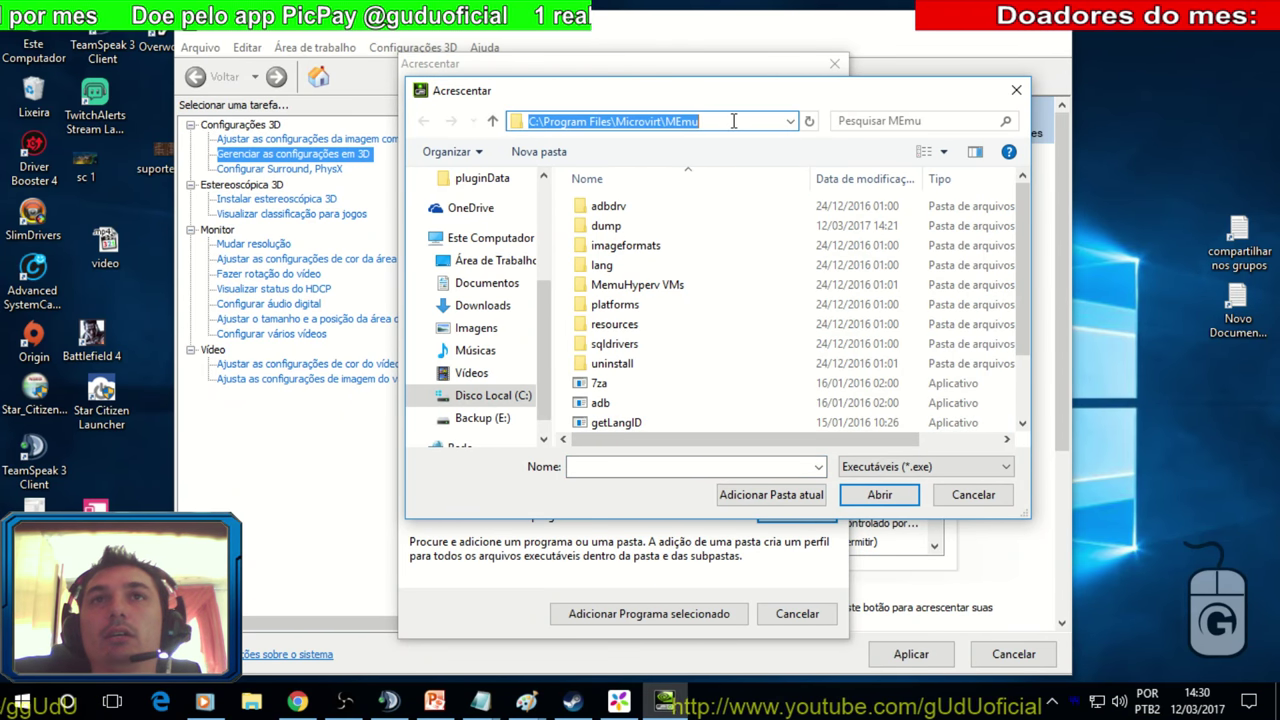
pyautogui.hotkey('ctrl', 'v')
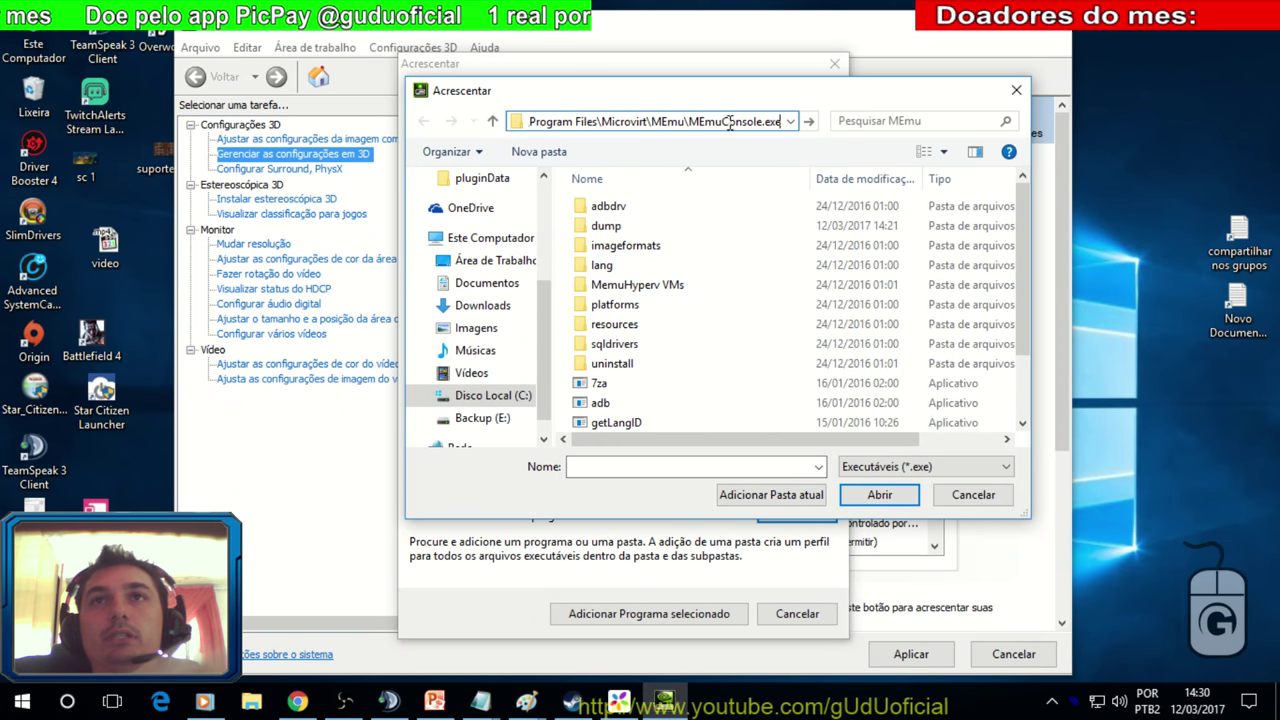
pyautogui.press('BackSpace')
pyautogui.press('BackSpace')
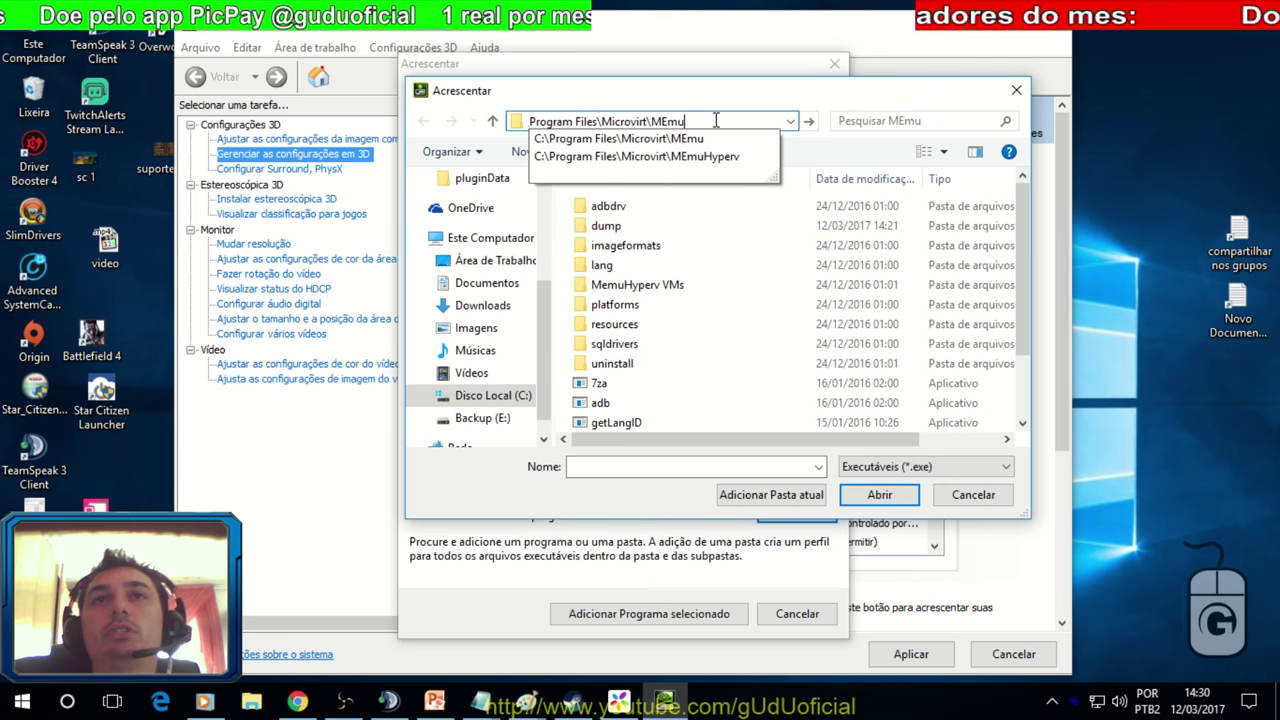
pyautogui.hotkey('ctrl', 'a')
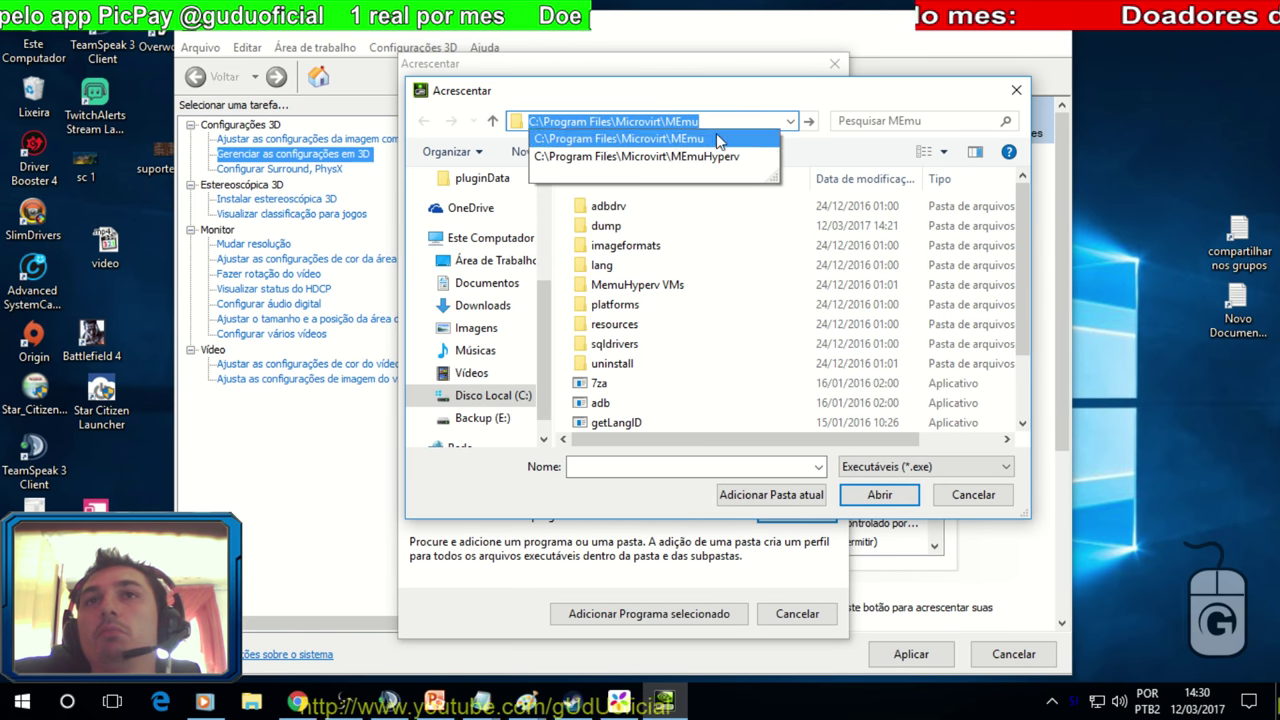
pyautogui.press('Return')
# Step: Look through the executables in the MEmu folder, including MEmuConsole and screenrecord, and leave without adding another program
pyautogui.scroll(-2, 747, 254)
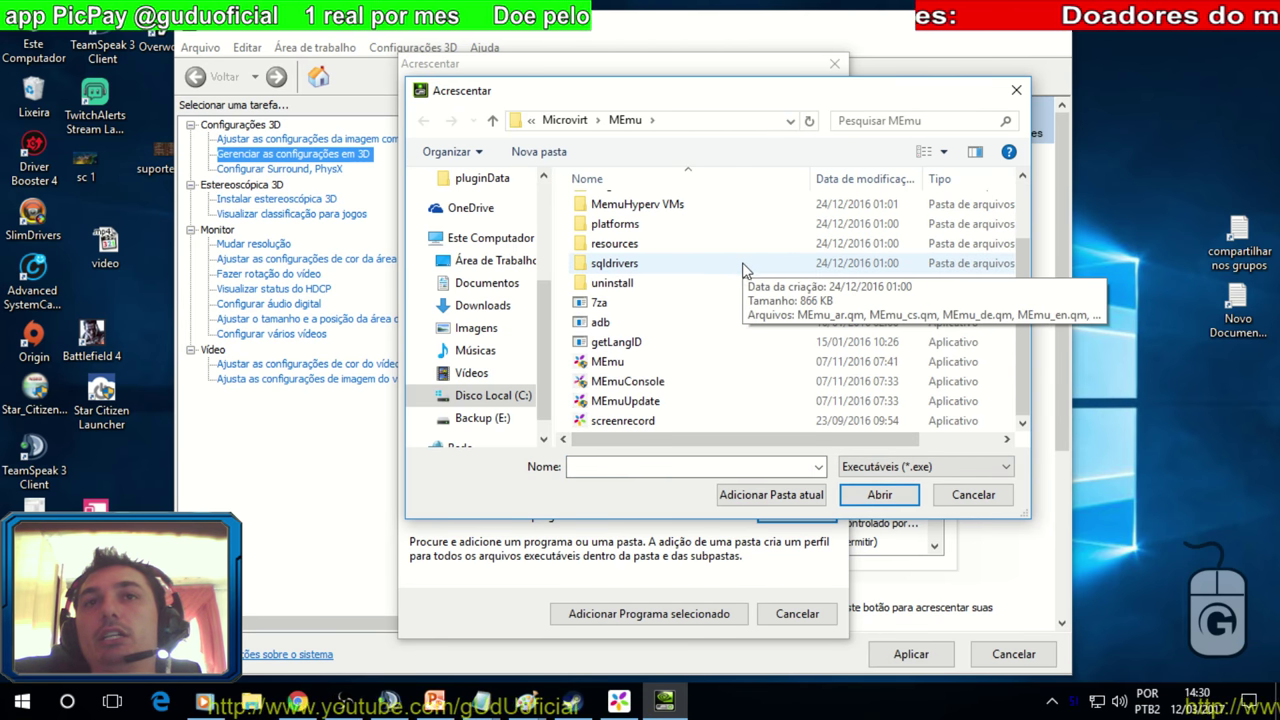
pyautogui.click(627, 381)
pyautogui.click(647, 419)
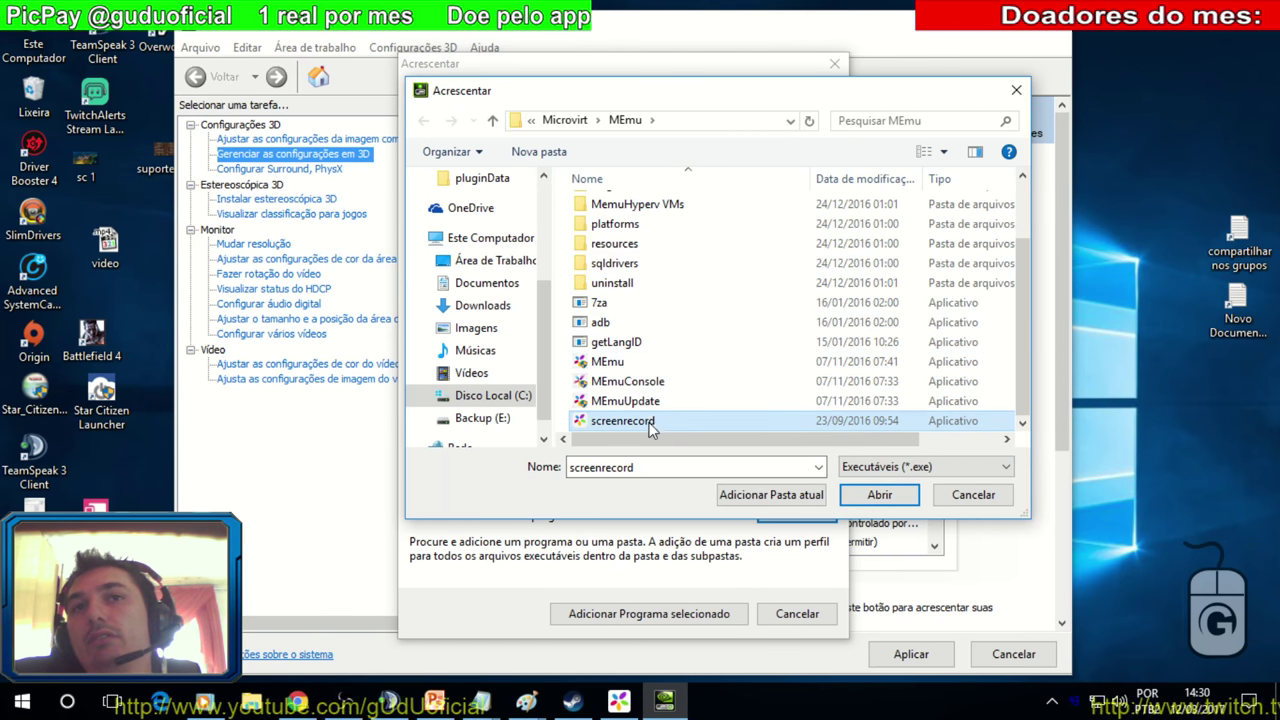
pyautogui.click(973, 494)
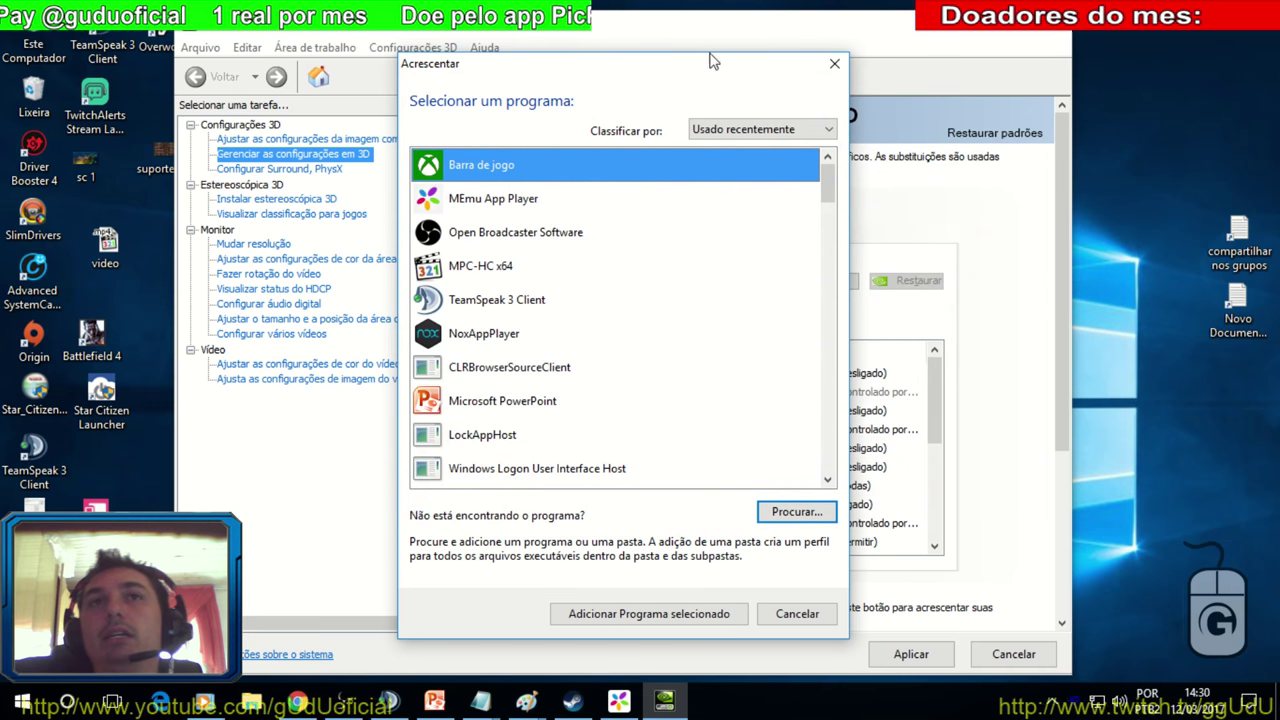
pyautogui.click(835, 66)
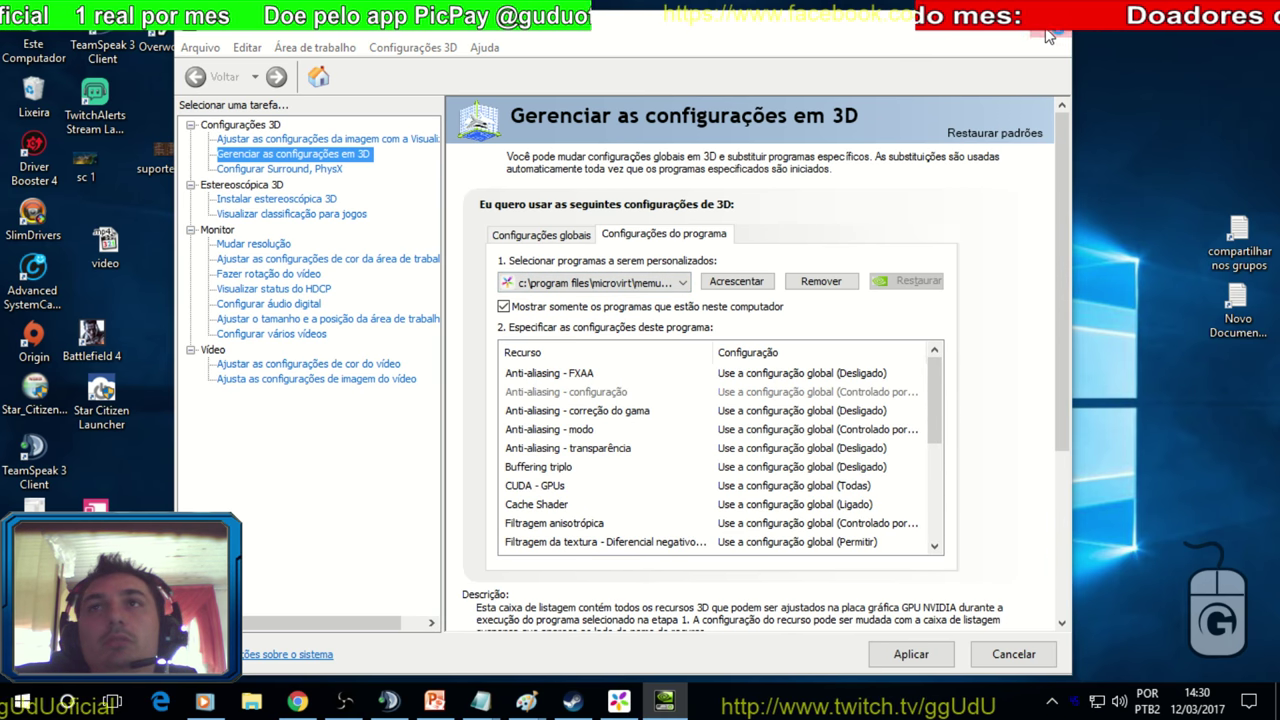
# Step: Close the NVIDIA Control Panel and bring back the MEmu emulator window
pyautogui.click(634, 403)
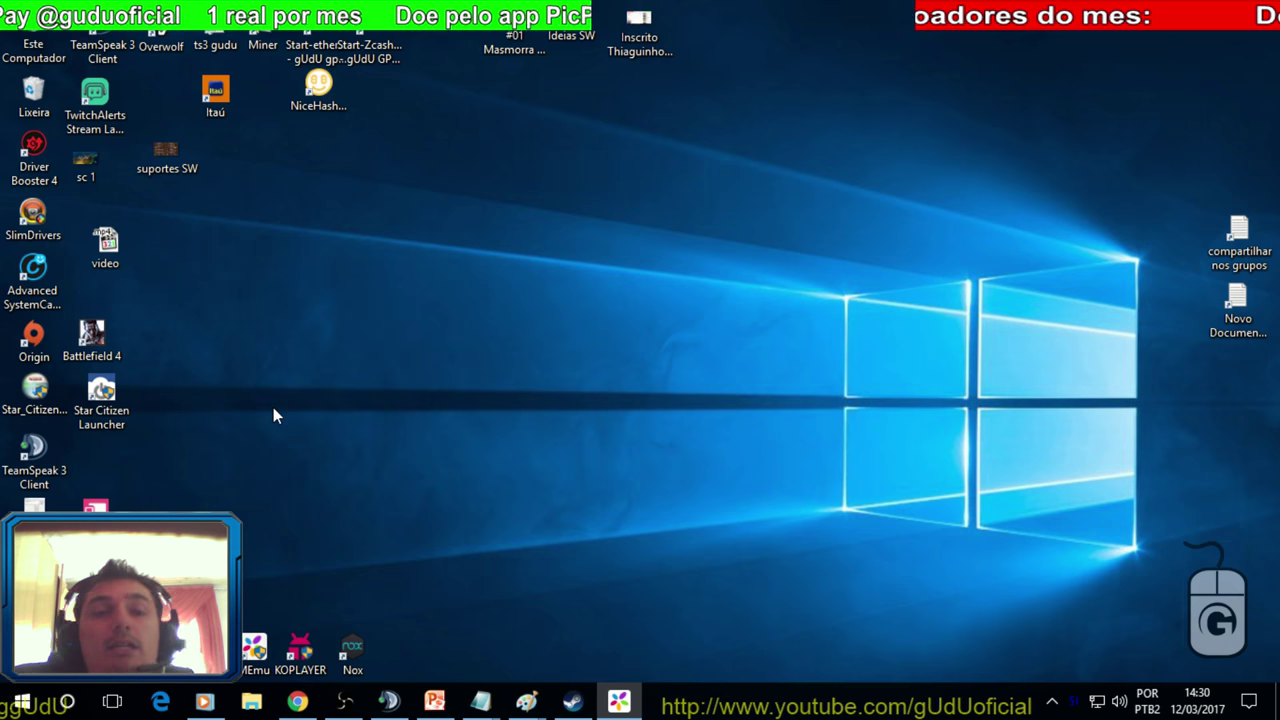
pyautogui.click(638, 708)
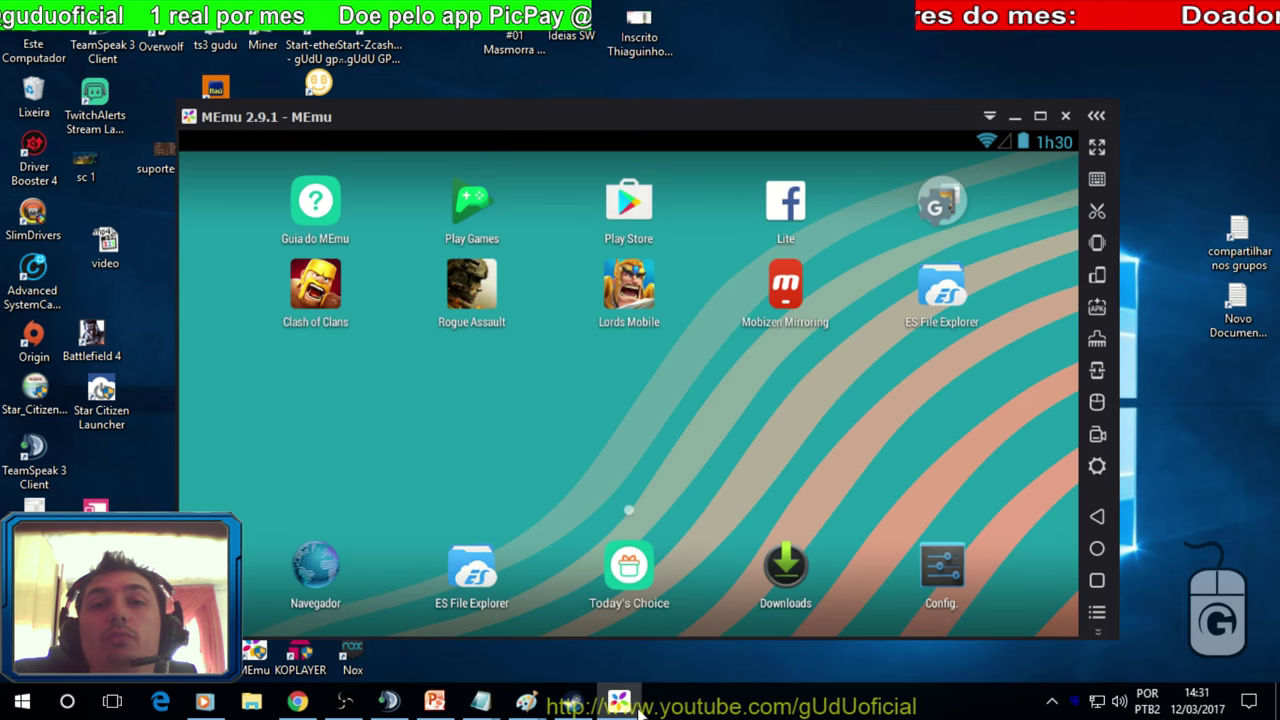
# Step: Open Task Manager and examine the MEmu App Player process, its sub-entry and its available actions
pyautogui.rightClick(785, 697)
pyautogui.click(914, 609)
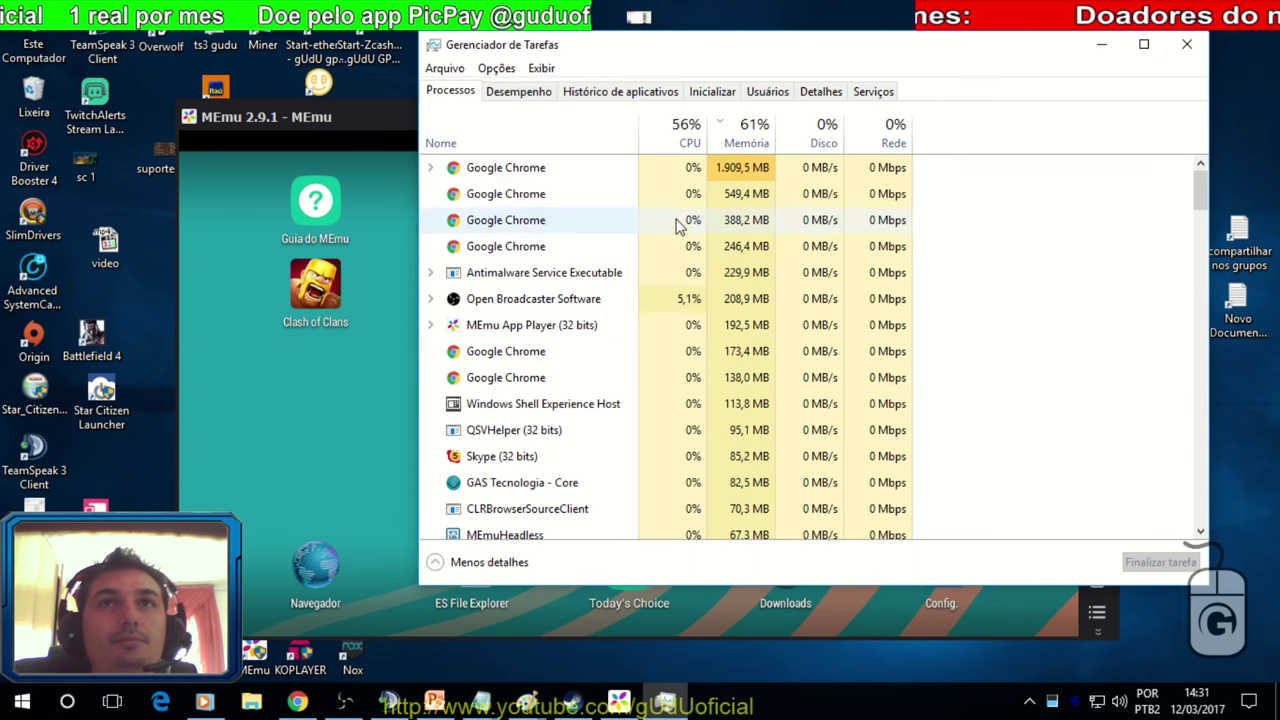
pyautogui.click(698, 335)
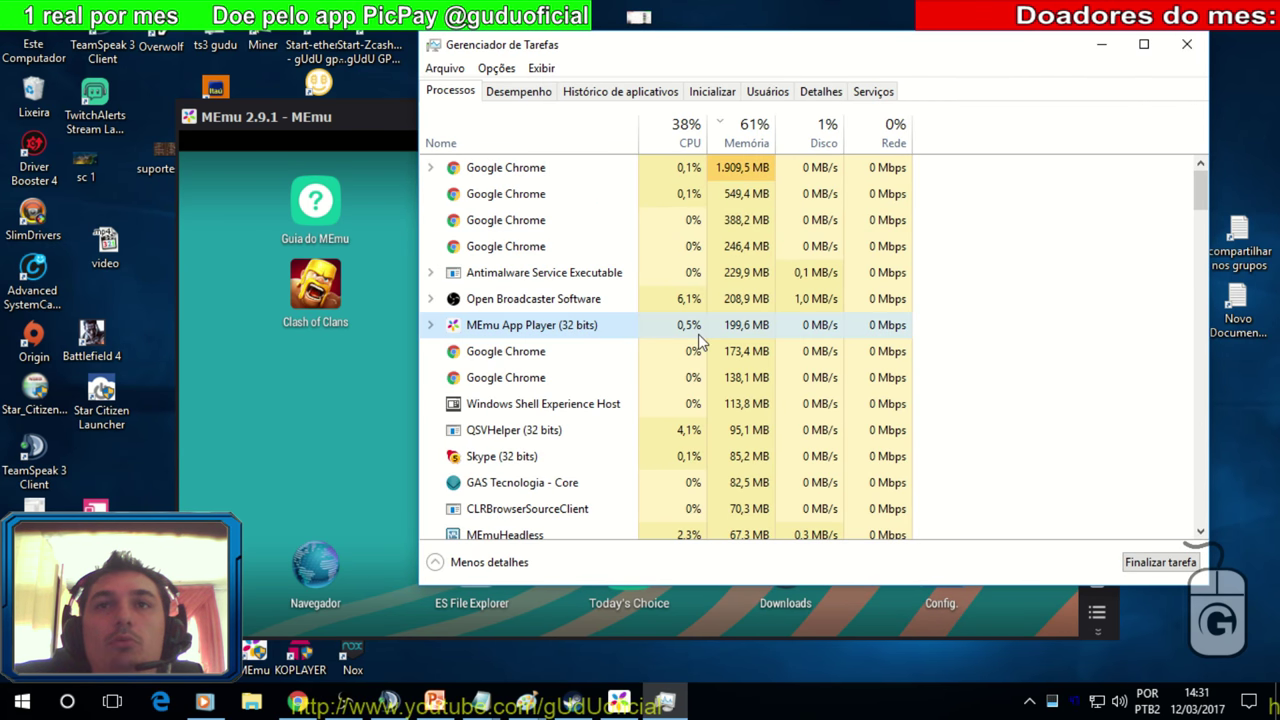
pyautogui.click(1185, 45)
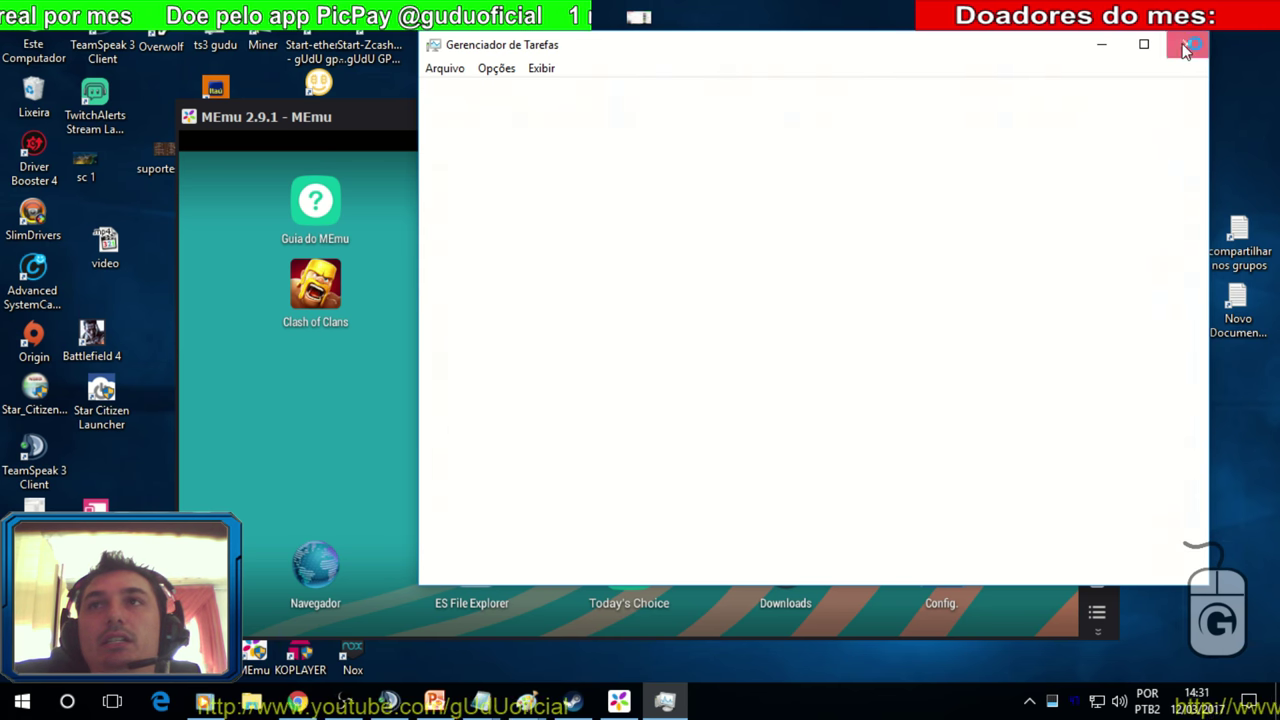
pyautogui.rightClick(866, 700)
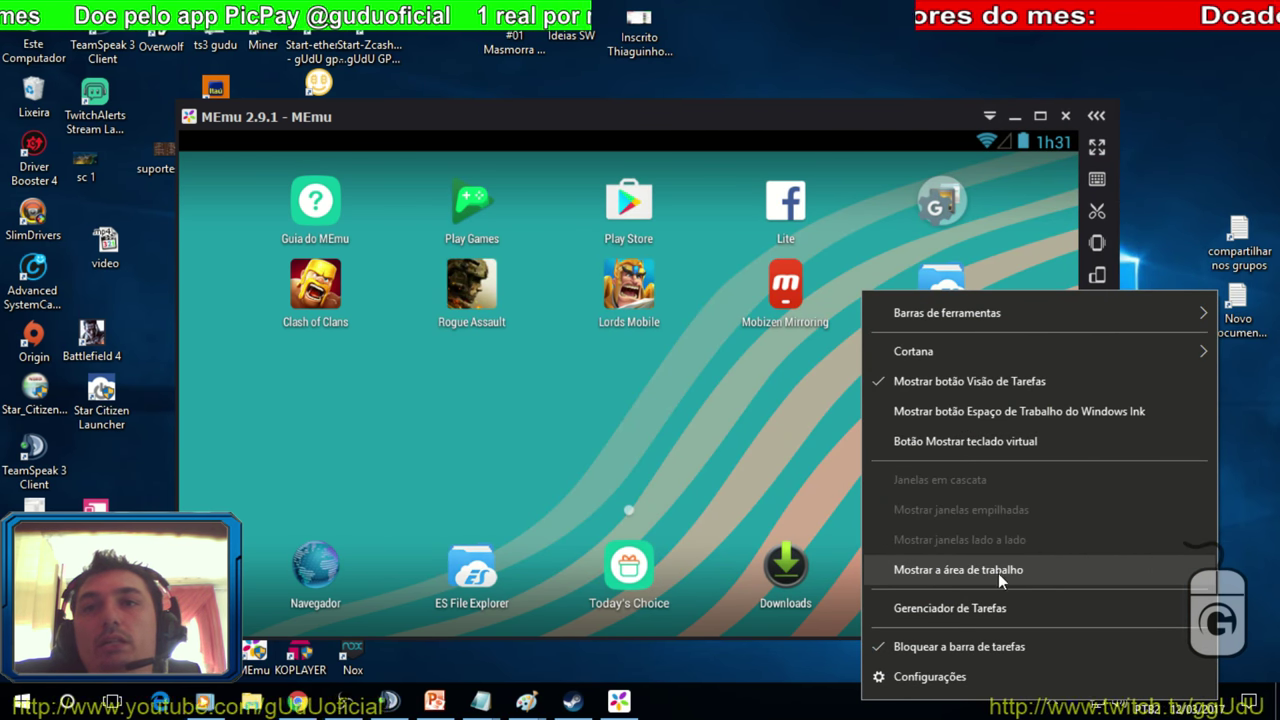
pyautogui.click(1003, 607)
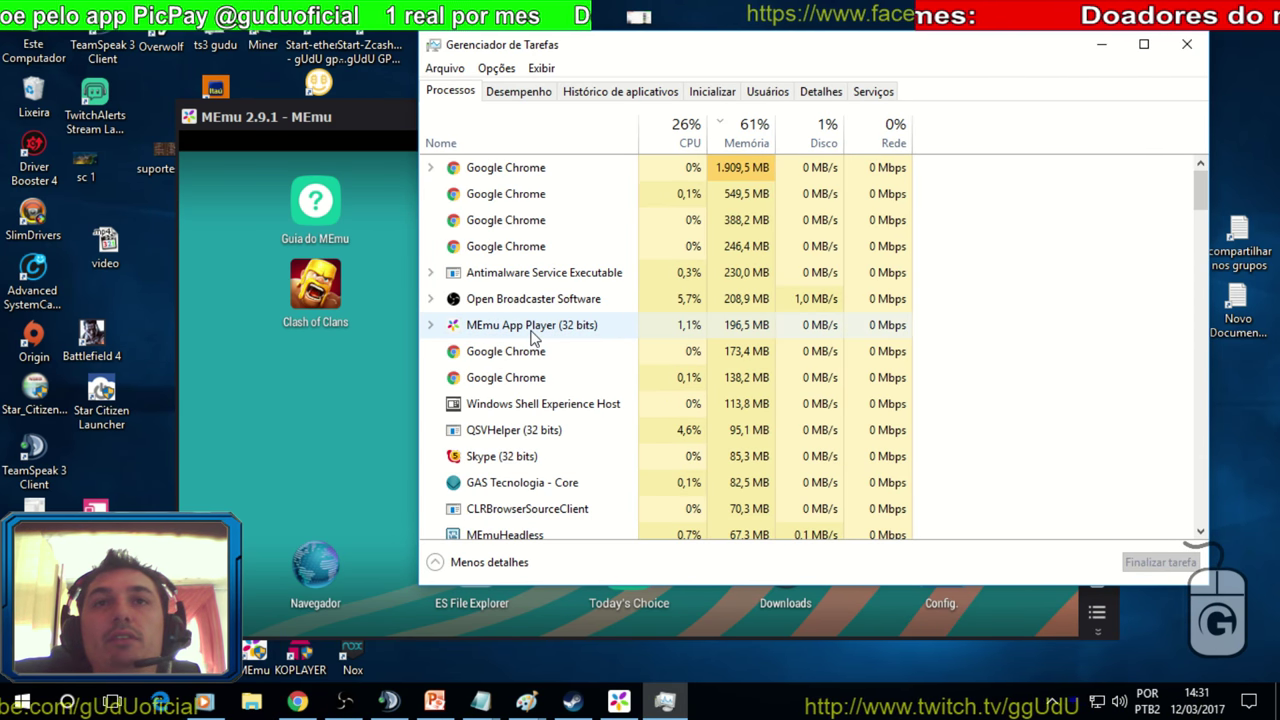
pyautogui.click(430, 326)
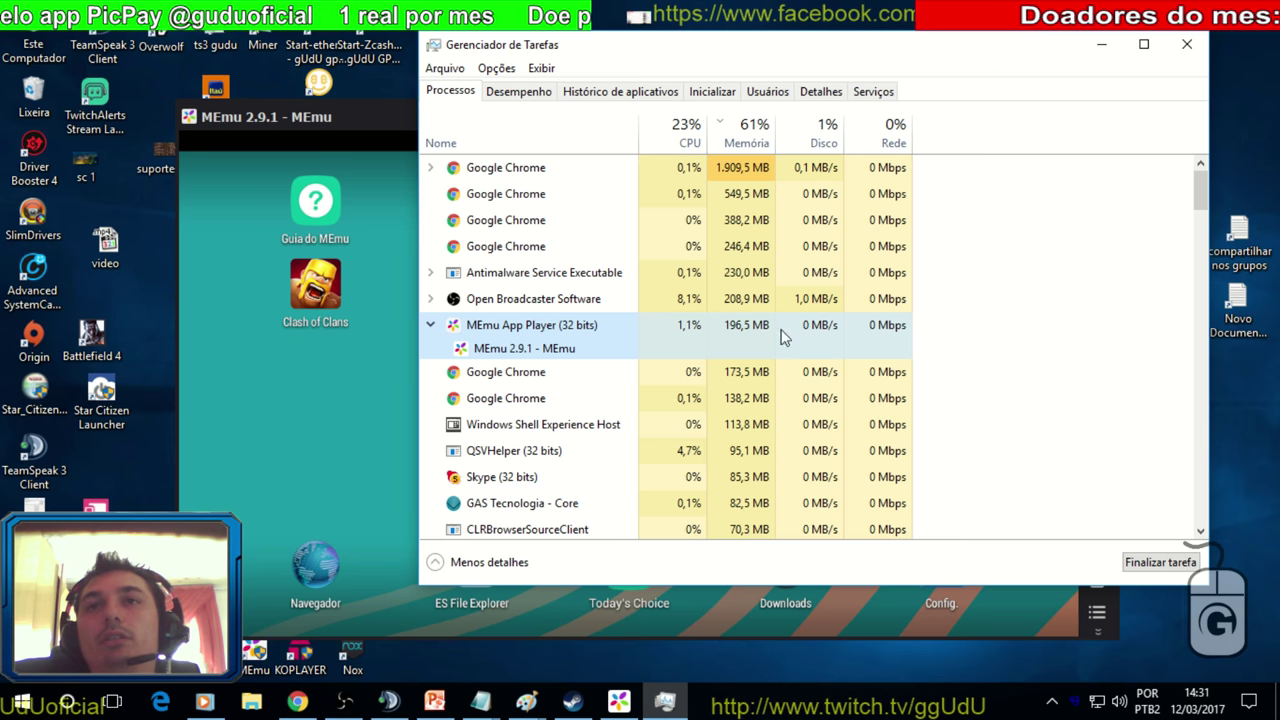
pyautogui.rightClick(601, 328)
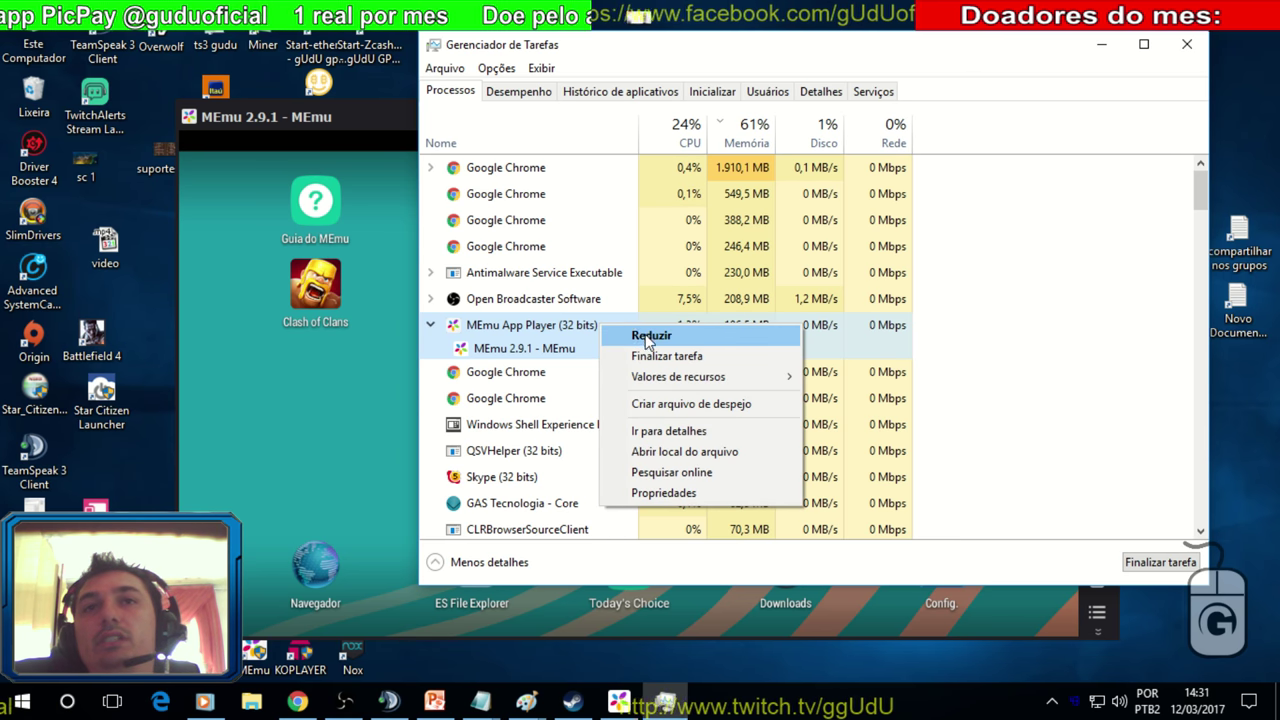
pyautogui.press('Escape')
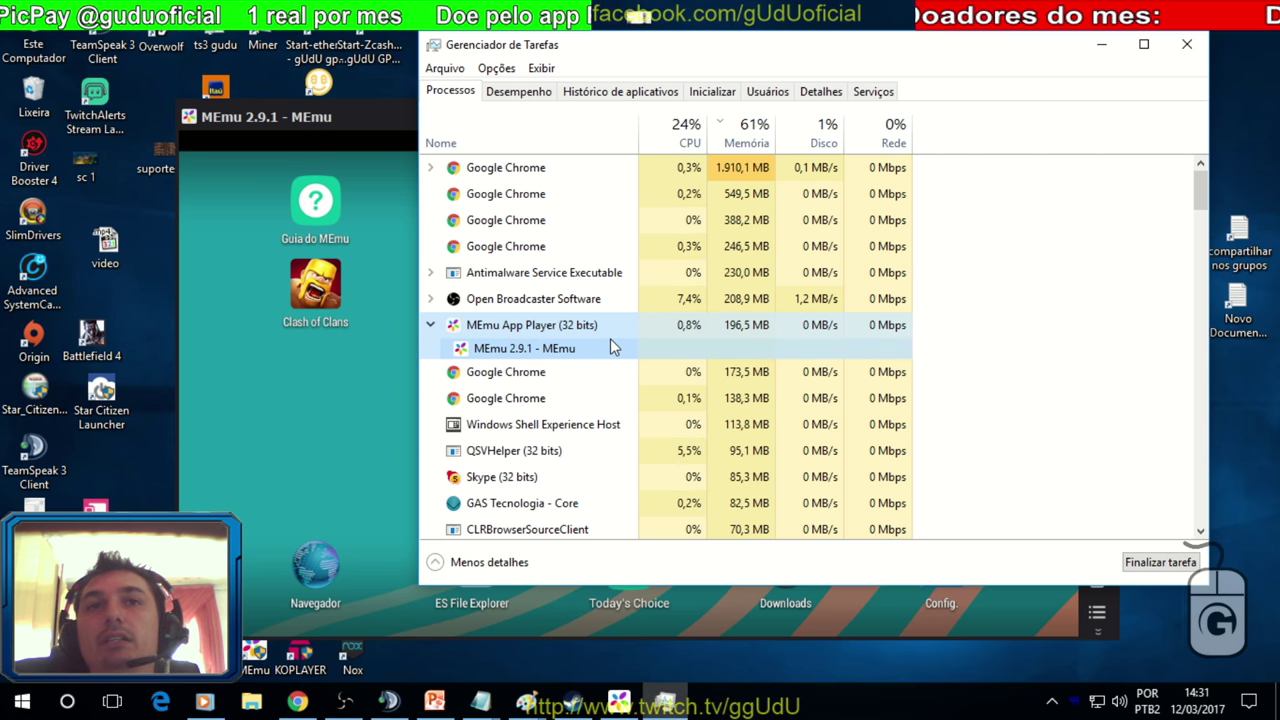
# Step: Go to Task Manager's detailed process list and locate MEmu.exe and MEmuHeadless.exe
pyautogui.click(548, 92)
pyautogui.click(590, 92)
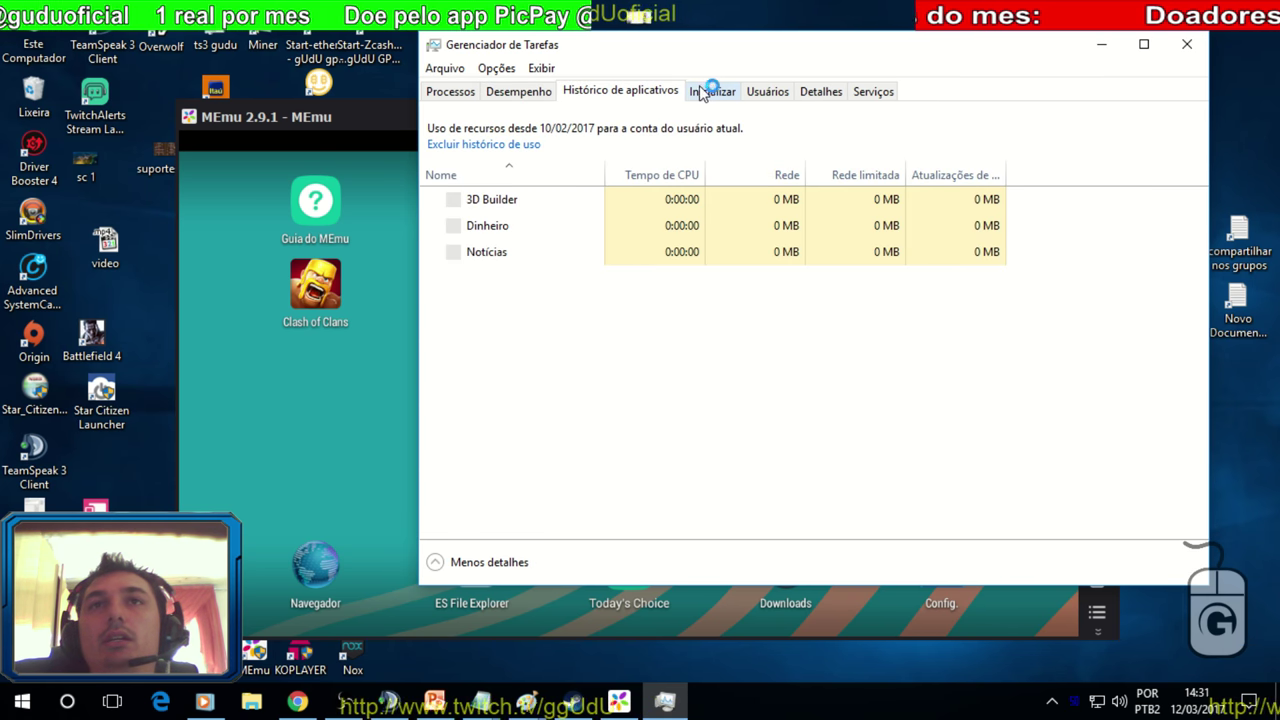
pyautogui.click(818, 92)
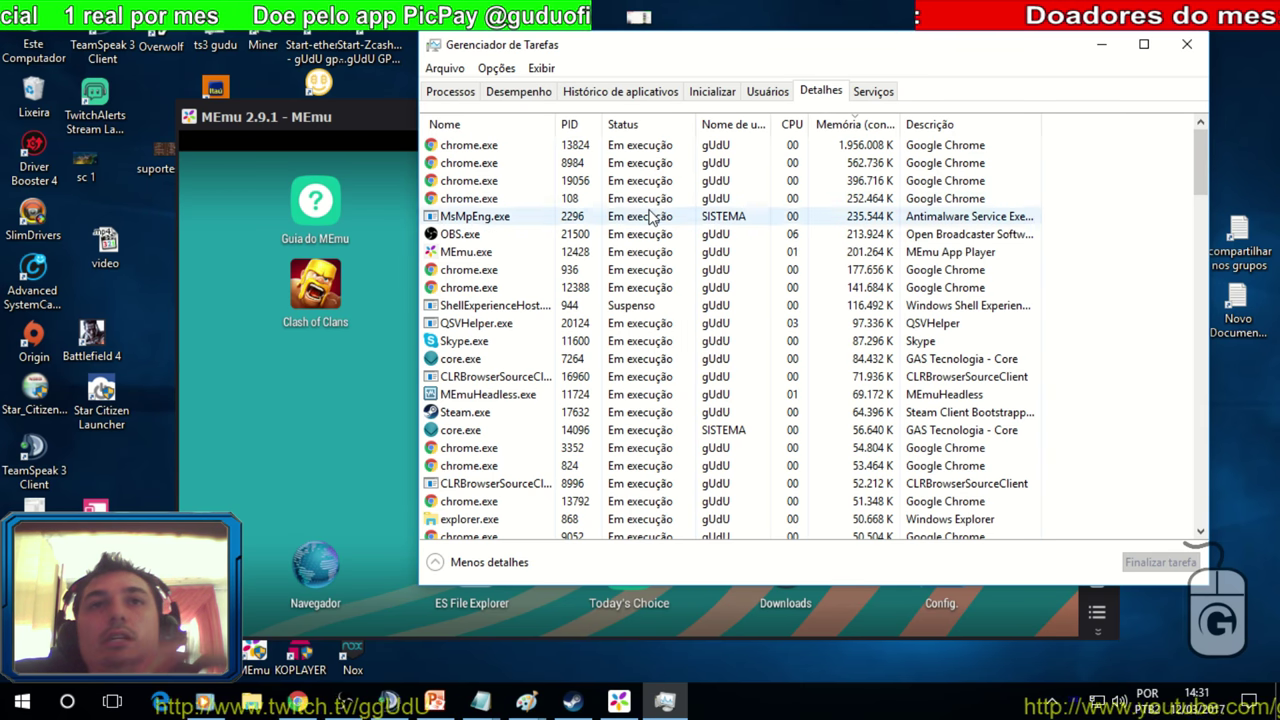
pyautogui.click(636, 251)
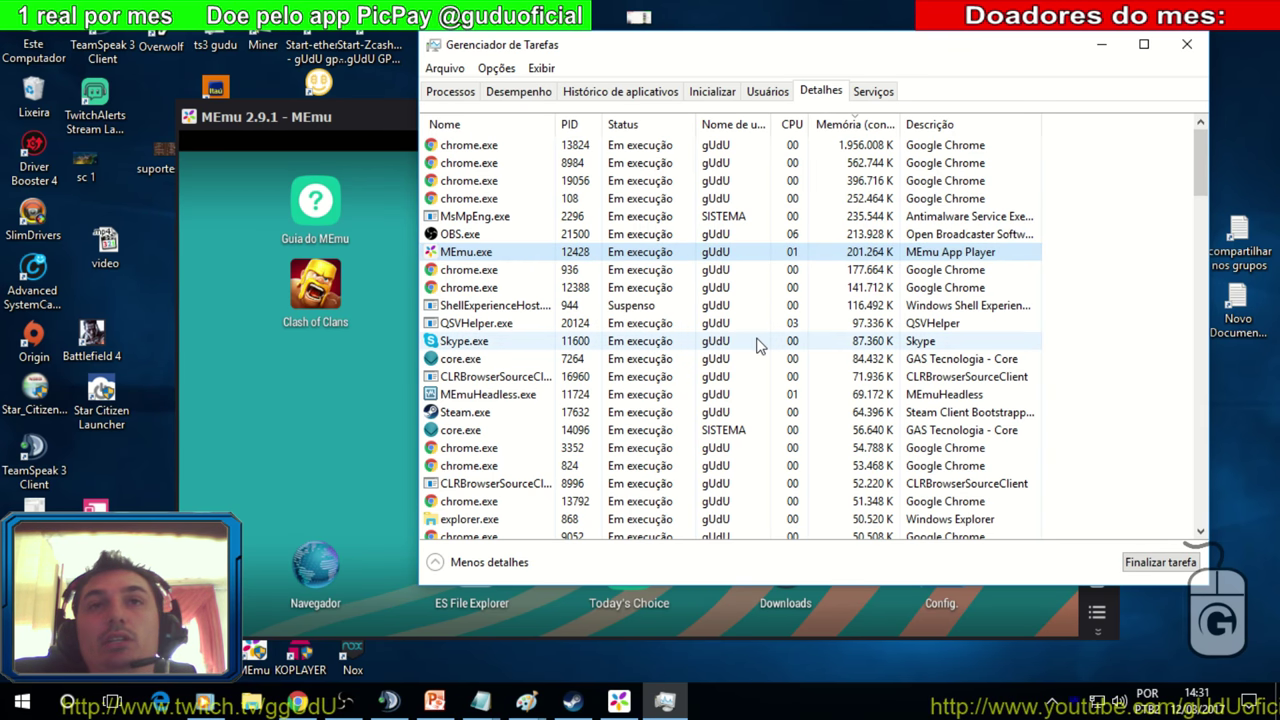
pyautogui.click(488, 394)
pyautogui.click(494, 256)
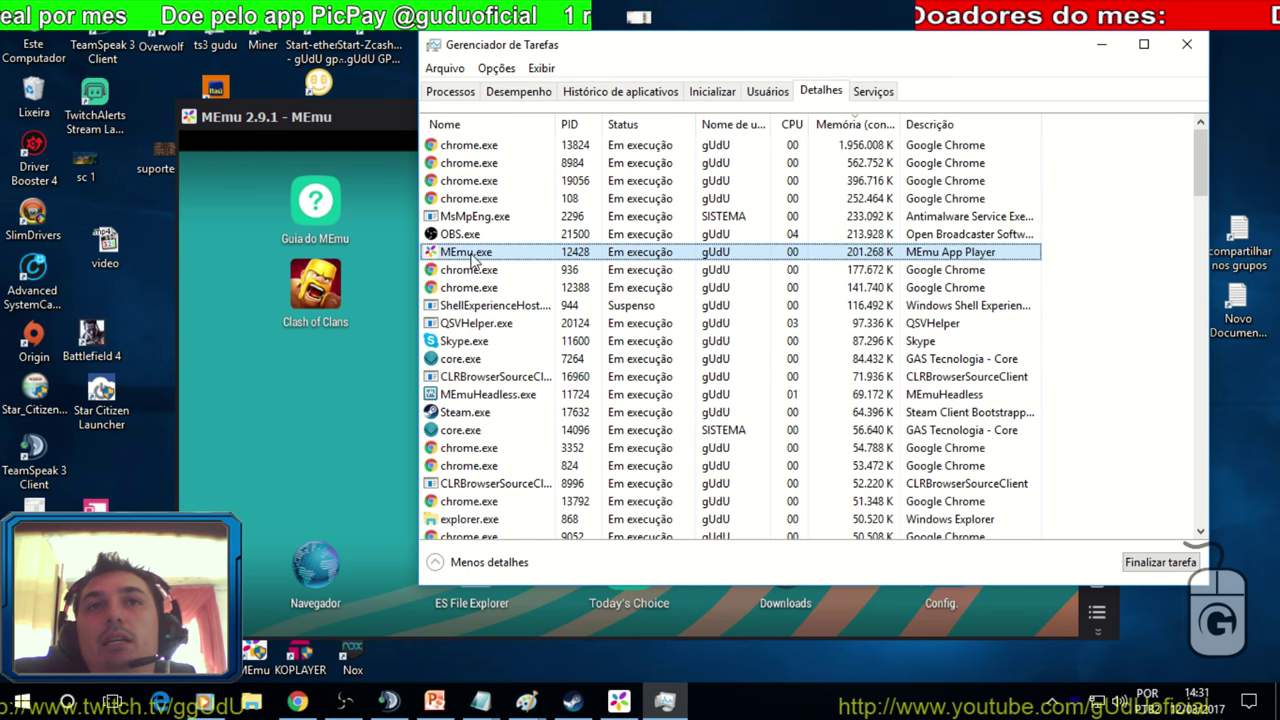
pyautogui.click(488, 394)
# Step: Find MEmuConsole.exe and MEmuSVC.exe in the detailed process list and check the actions available for MEmuSVC.exe without applying any
pyautogui.press('m')
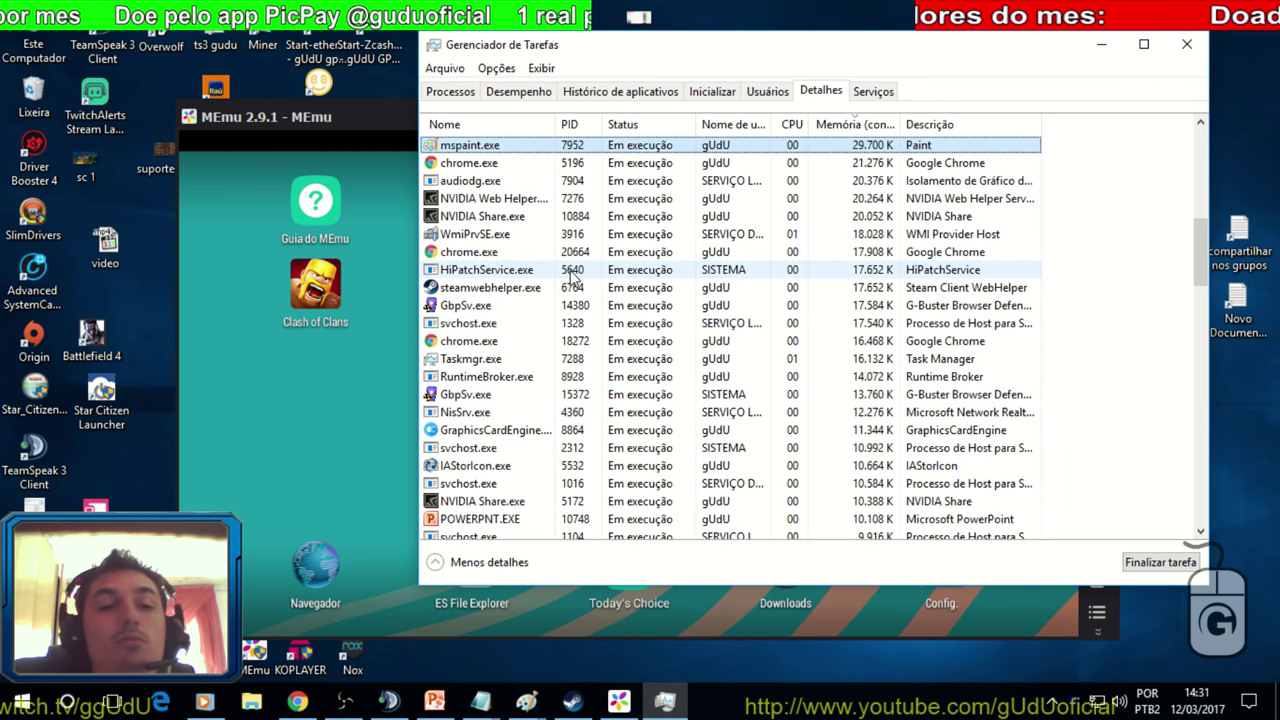
pyautogui.press('m')
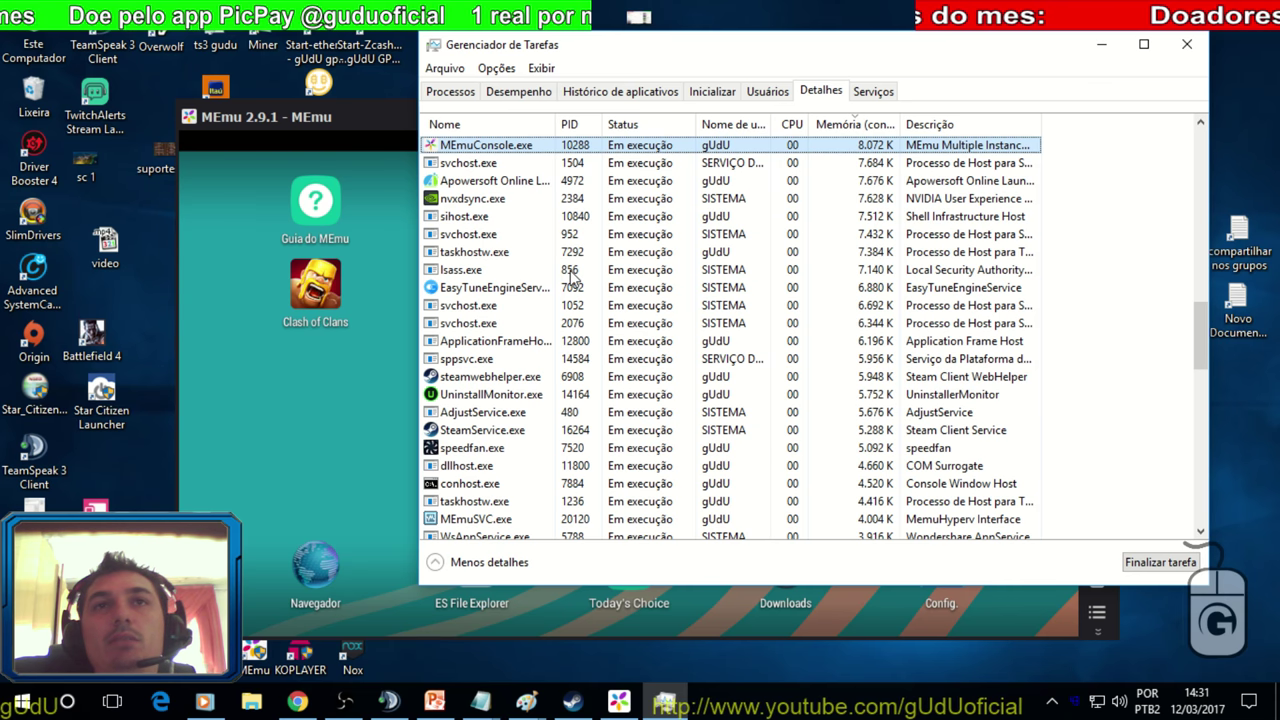
pyautogui.press('m')
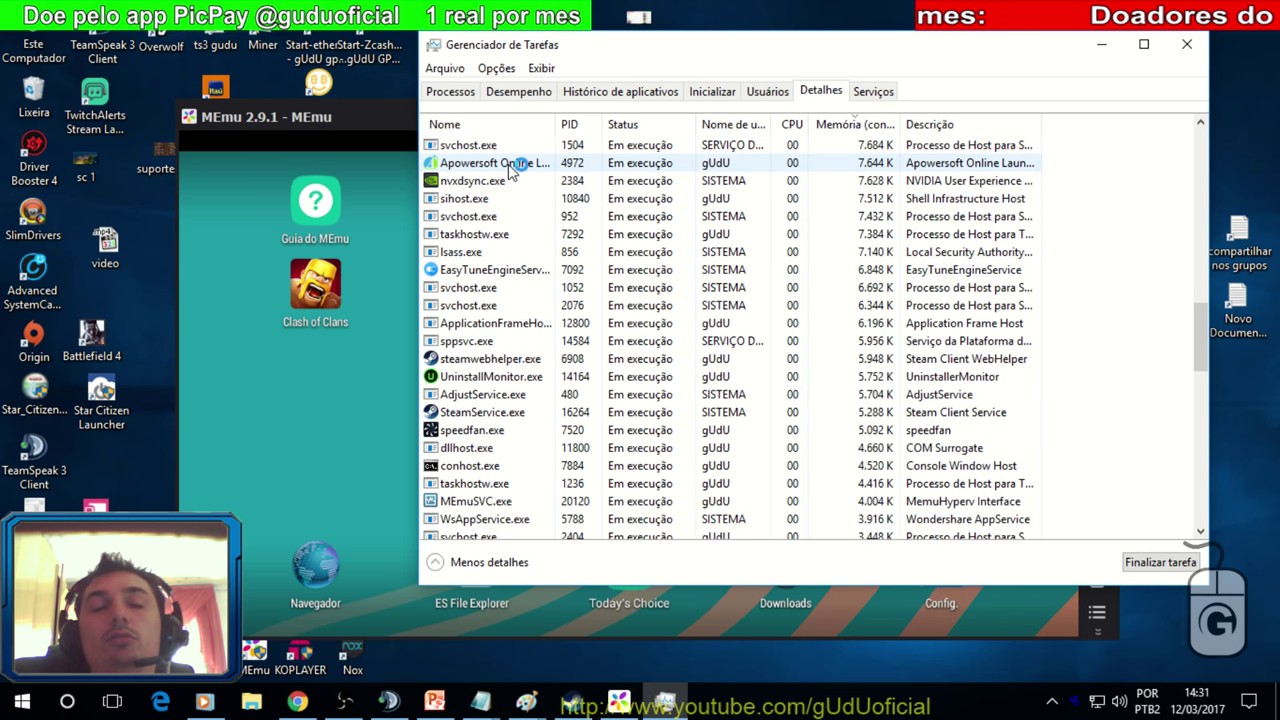
pyautogui.scroll(-1, 560, 430)
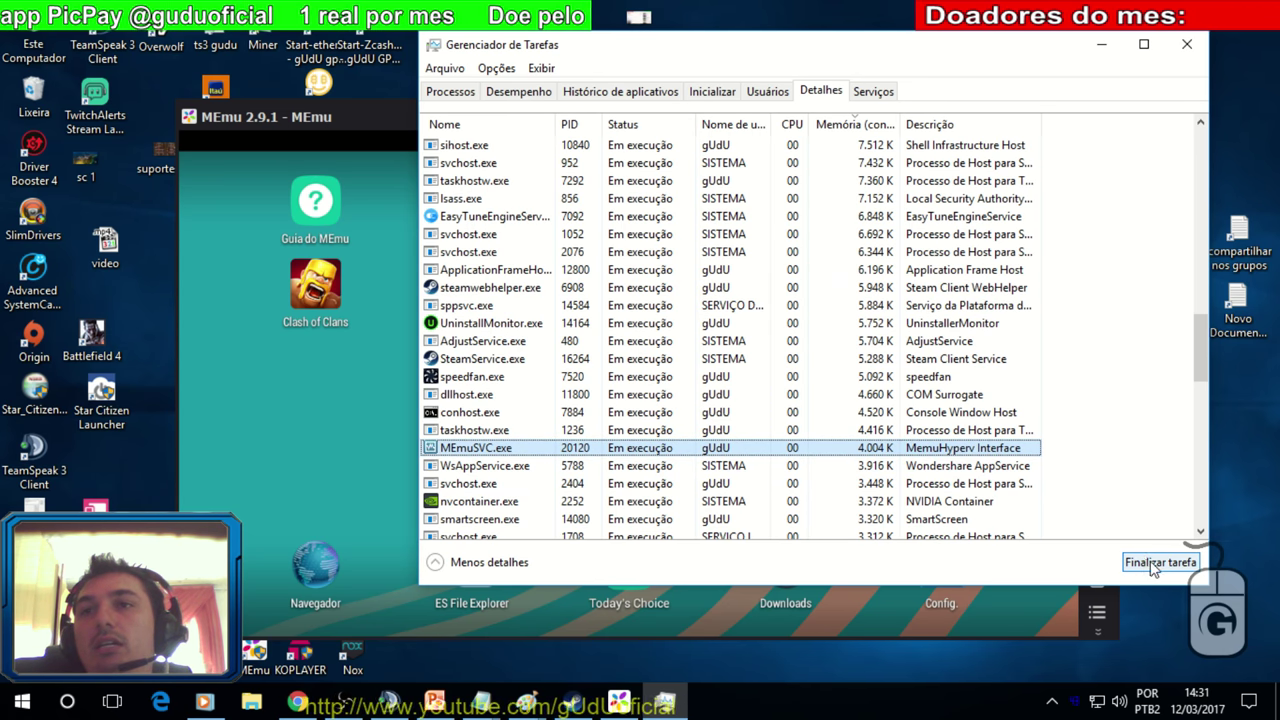
pyautogui.rightClick(845, 448)
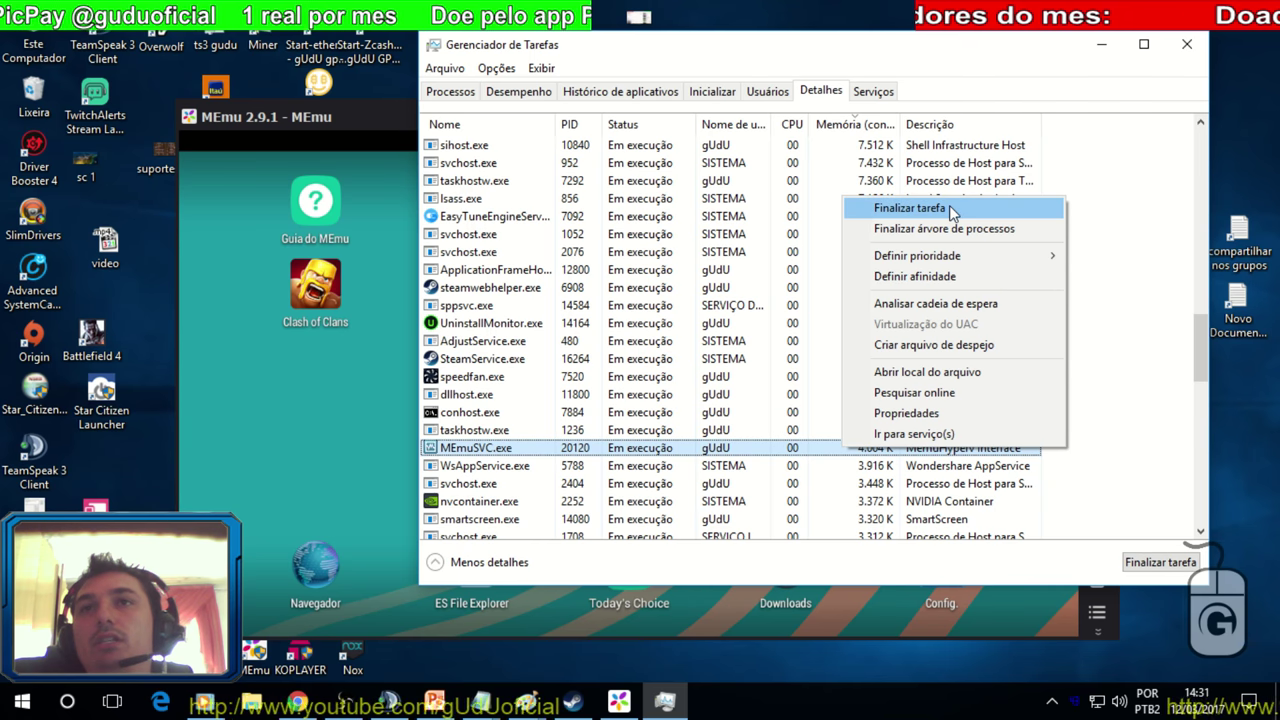
pyautogui.click(742, 258)
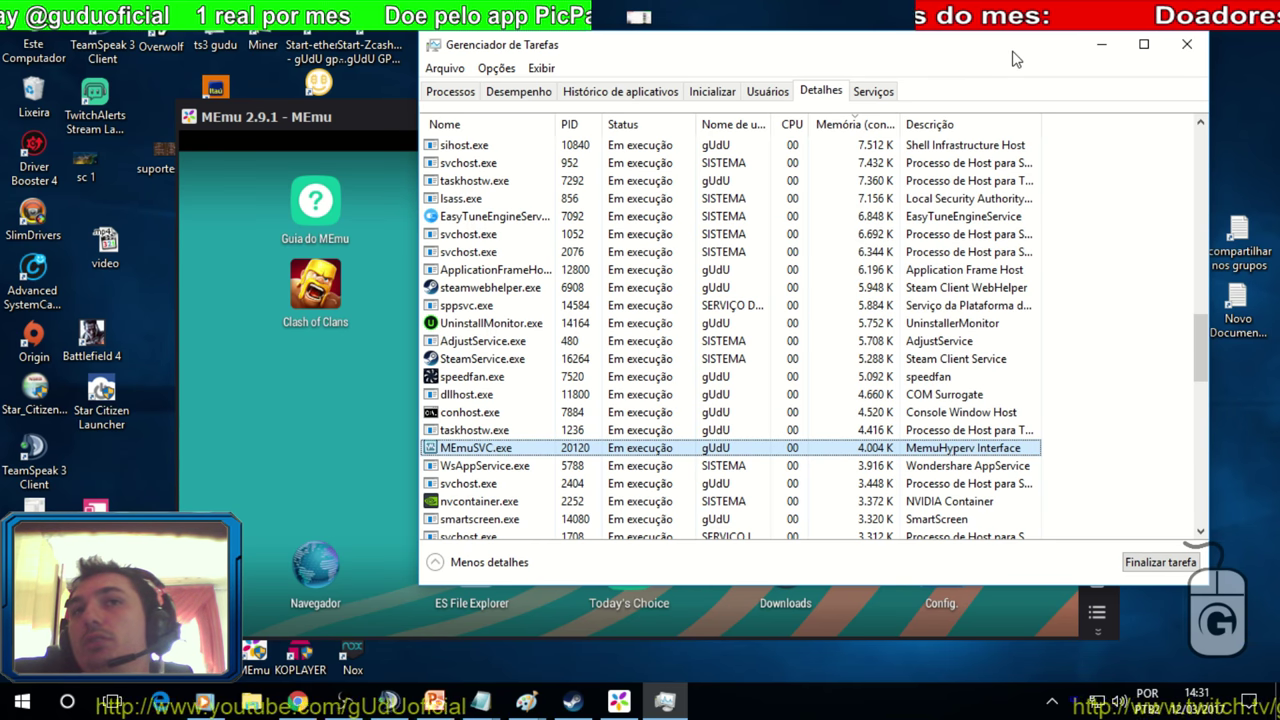
# Step: Close Task Manager, then minimize the MEmu emulator window to reveal the desktop
pyautogui.scroll(10, 742, 258)
pyautogui.click(1187, 44)
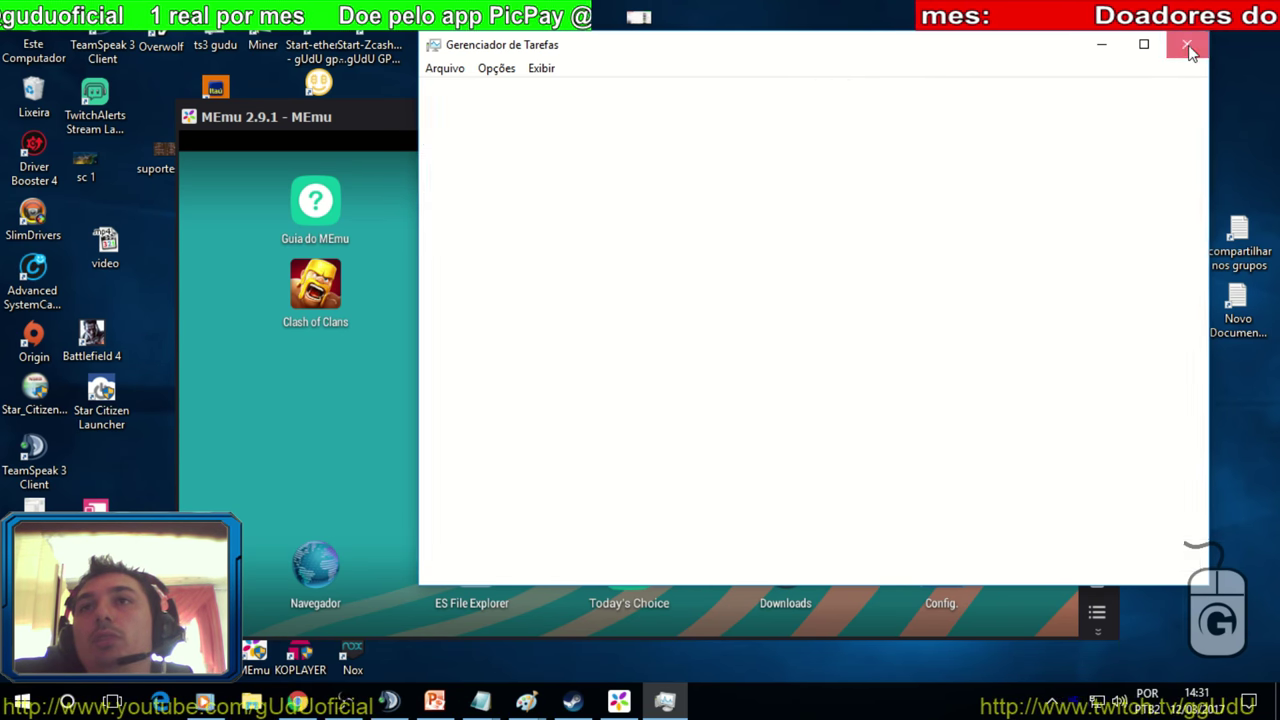
pyautogui.click(1052, 704)
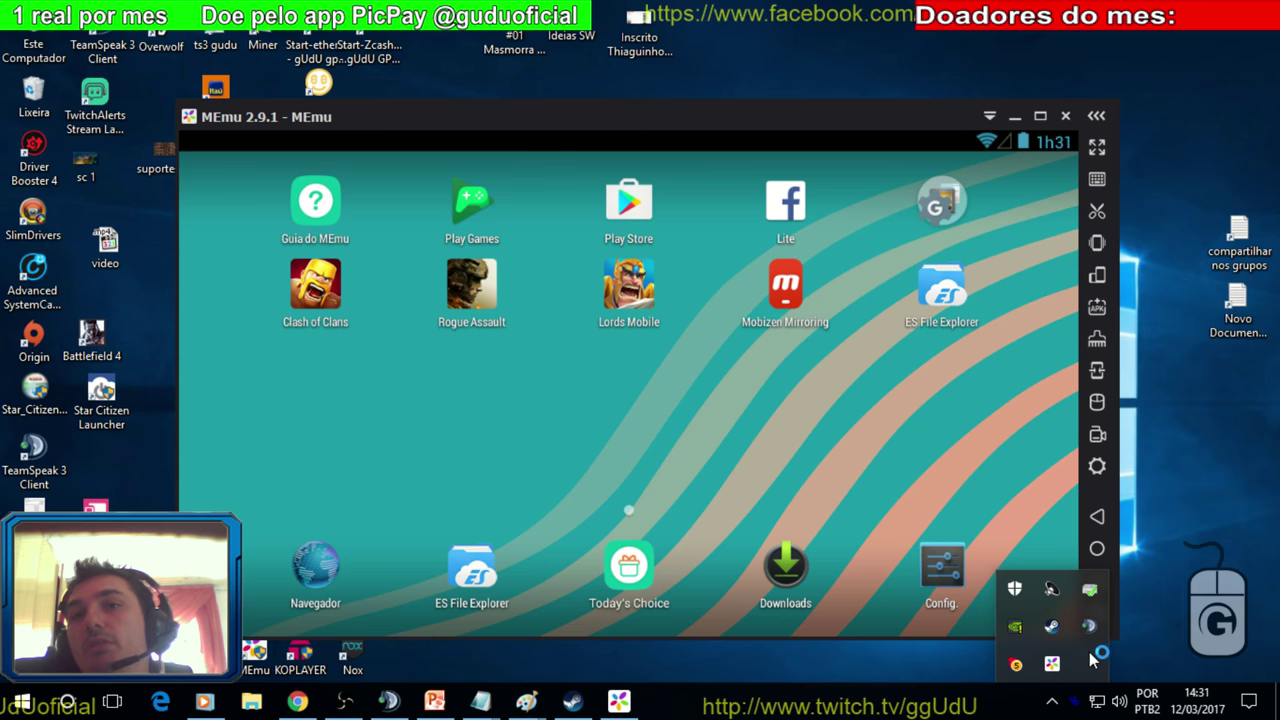
pyautogui.moveTo(834, 120)
pyautogui.mouseDown()
pyautogui.moveTo(854, 138)
pyautogui.moveTo(855, 87)
pyautogui.moveTo(834, 117)
pyautogui.mouseUp()
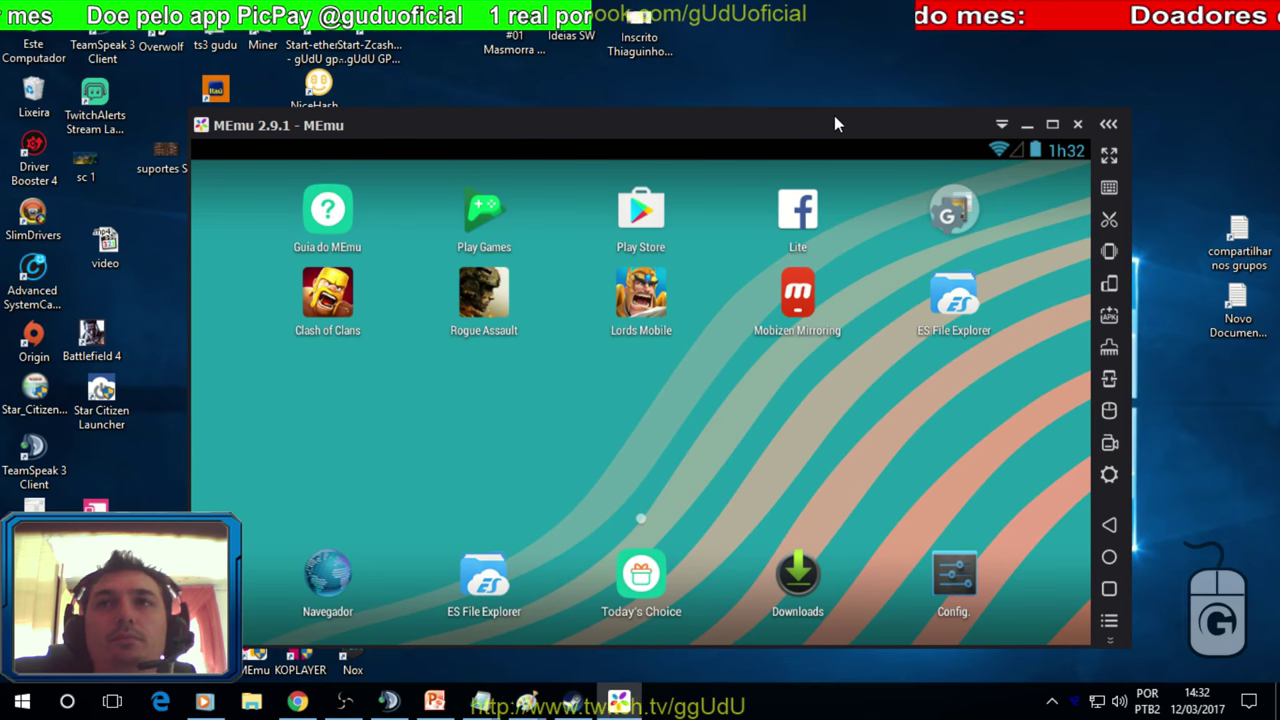
pyautogui.click(1028, 125)
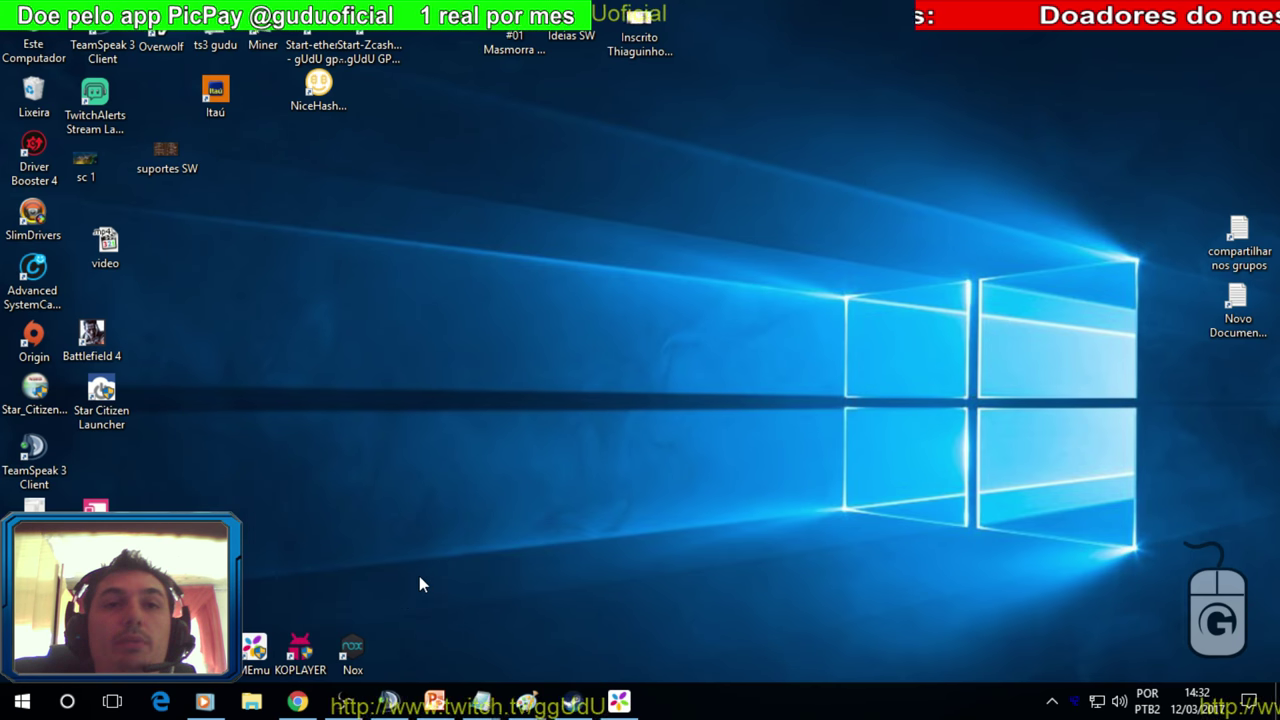
# Step: Launch Nox App Player from the desktop and let it finish loading to its home screen
pyautogui.doubleClick(345, 655)
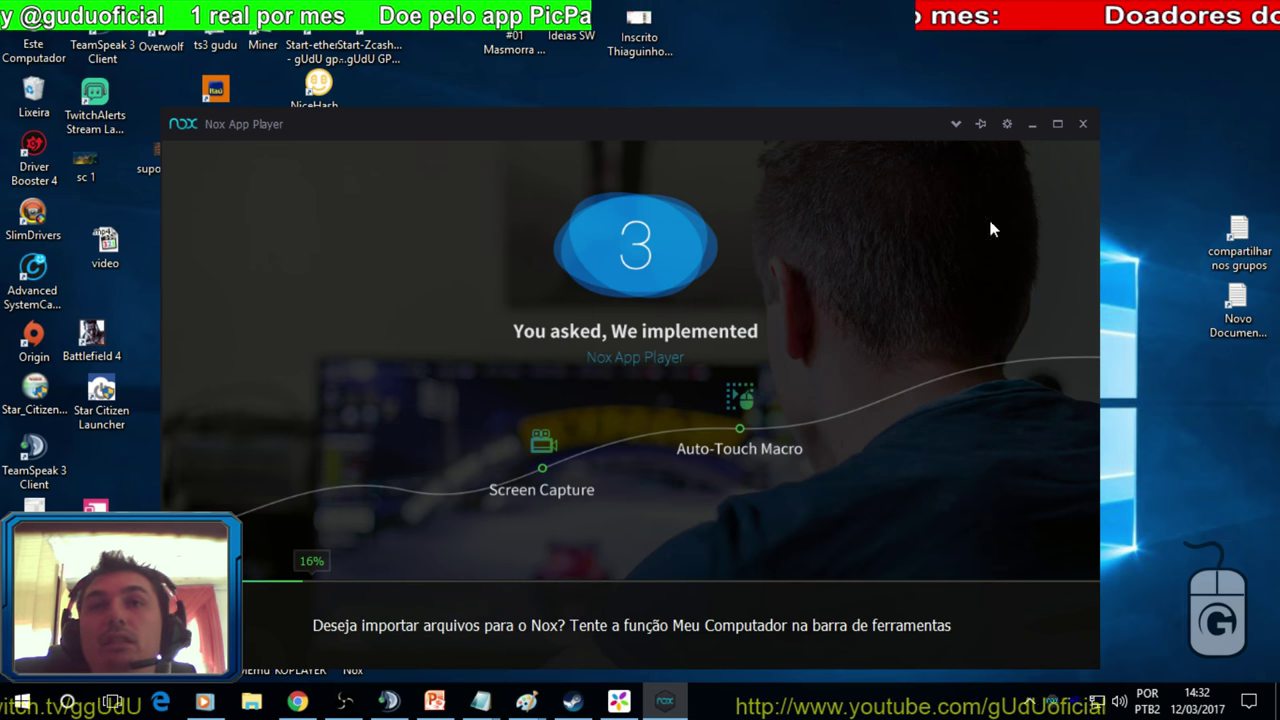
pyautogui.click(1006, 124)
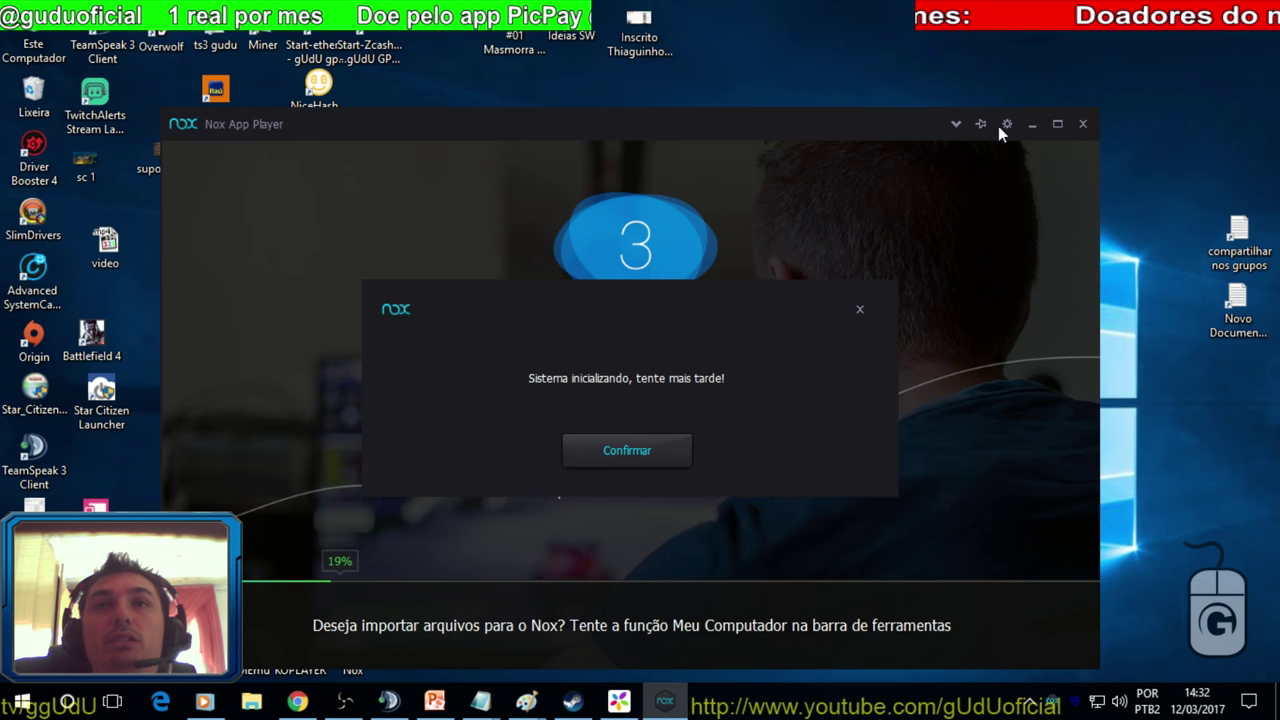
pyautogui.click(860, 310)
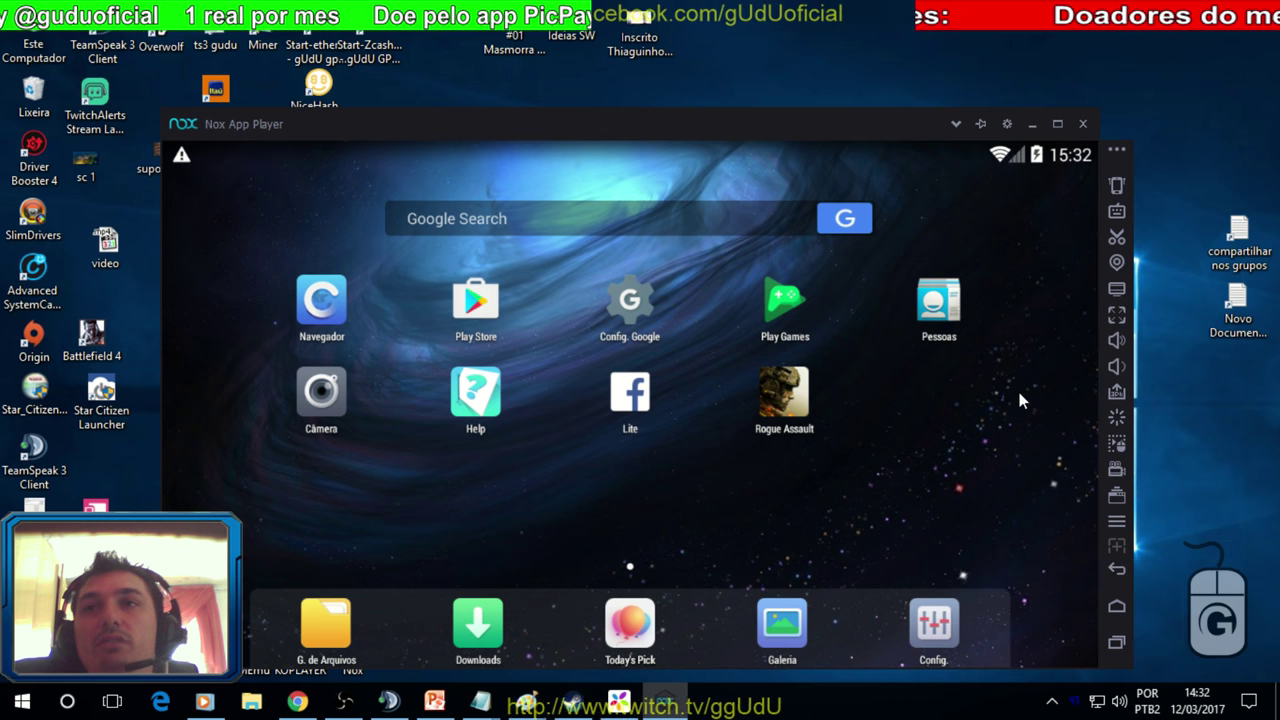
# Step: Open Nox's system settings and review the advanced options for performance, startup resolution, graphics rendering and frames
pyautogui.click(1010, 126)
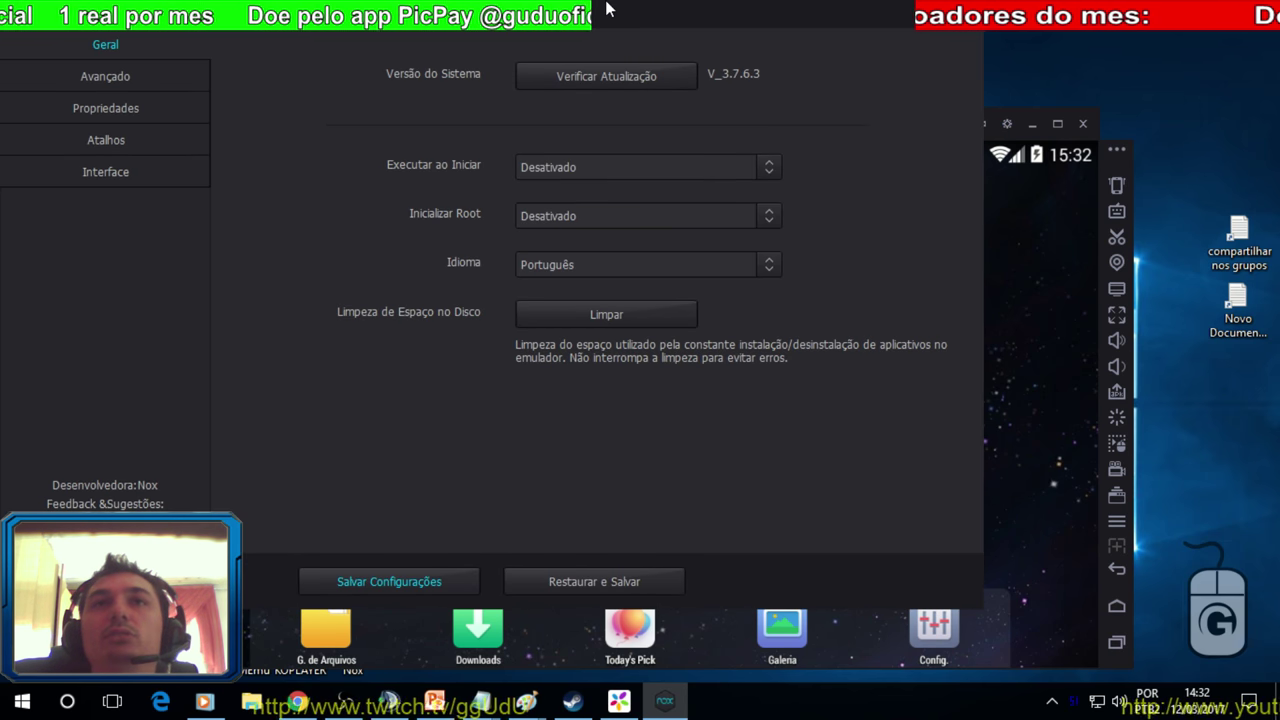
pyautogui.moveTo(607, 4); pyautogui.dragTo(726, 127)
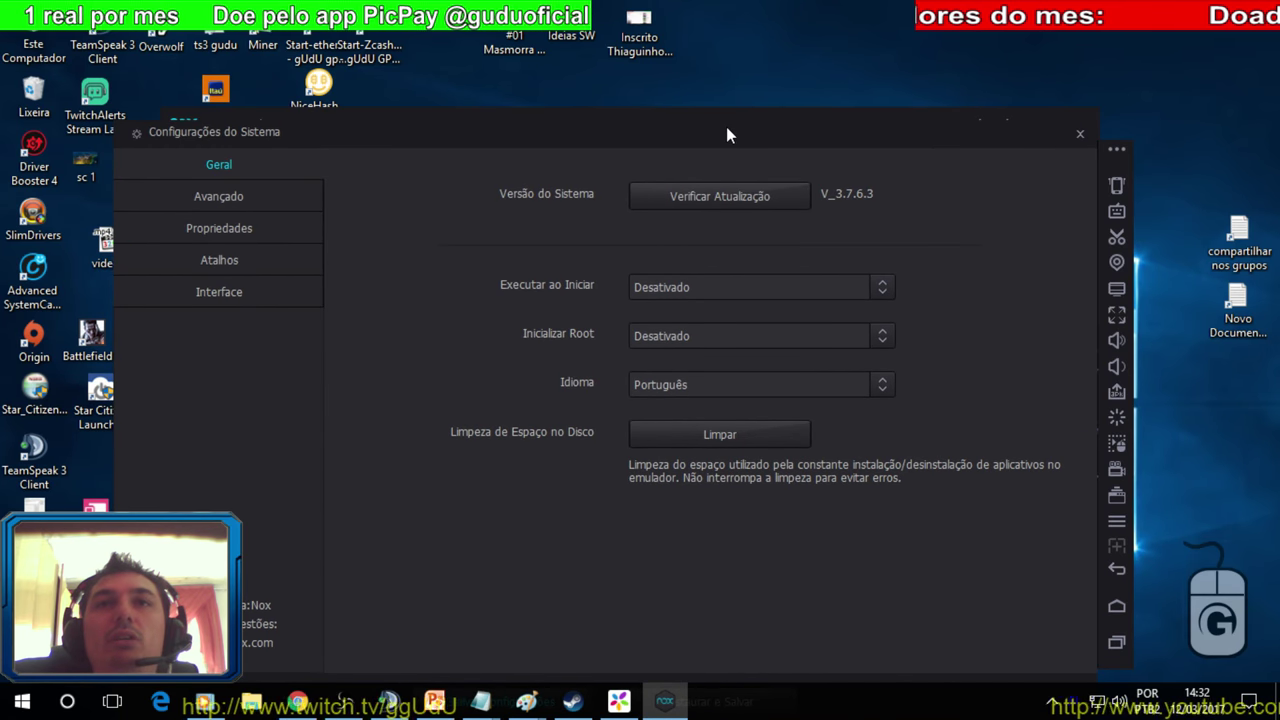
pyautogui.click(224, 191)
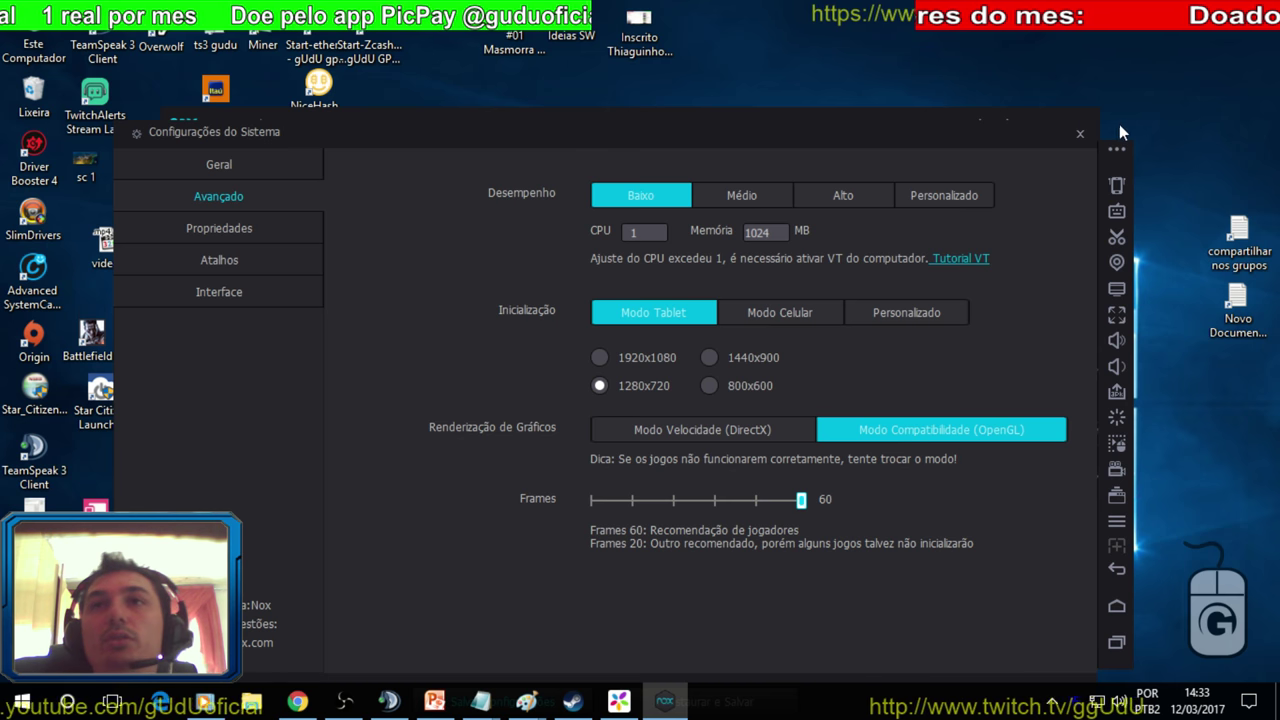
pyautogui.click(1080, 134)
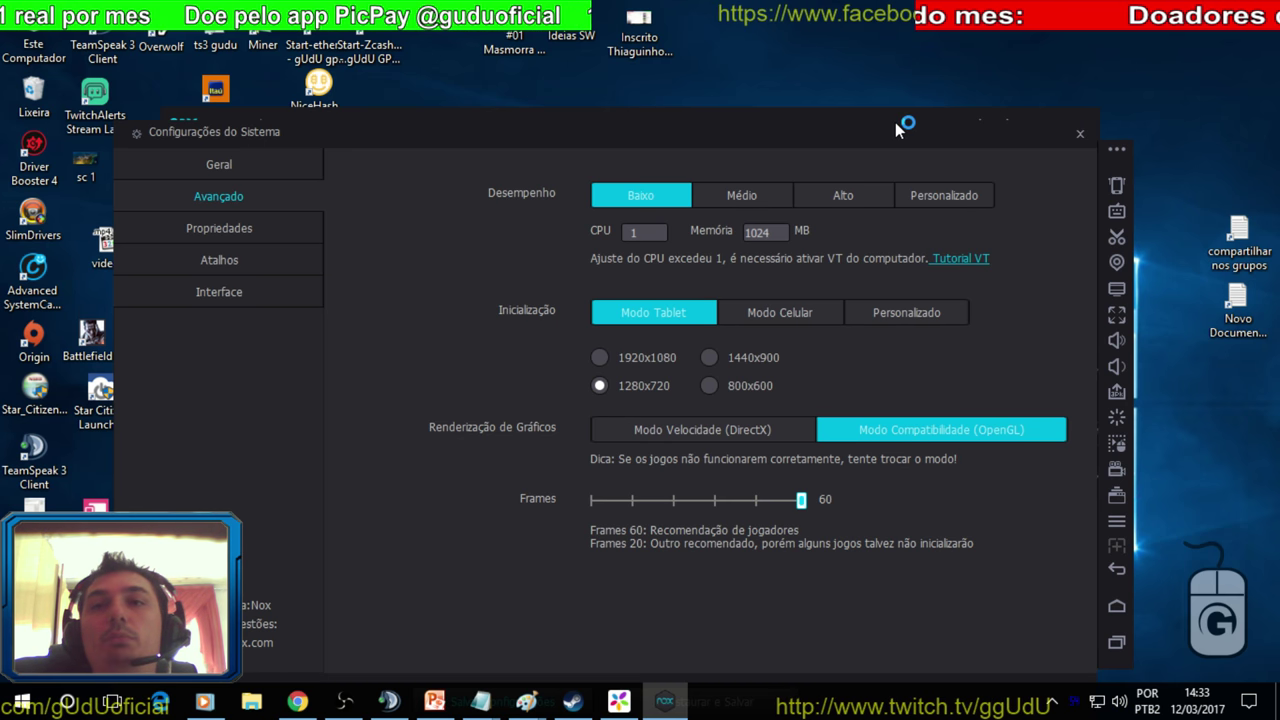
pyautogui.moveTo(739, 129); pyautogui.dragTo(747, 55)
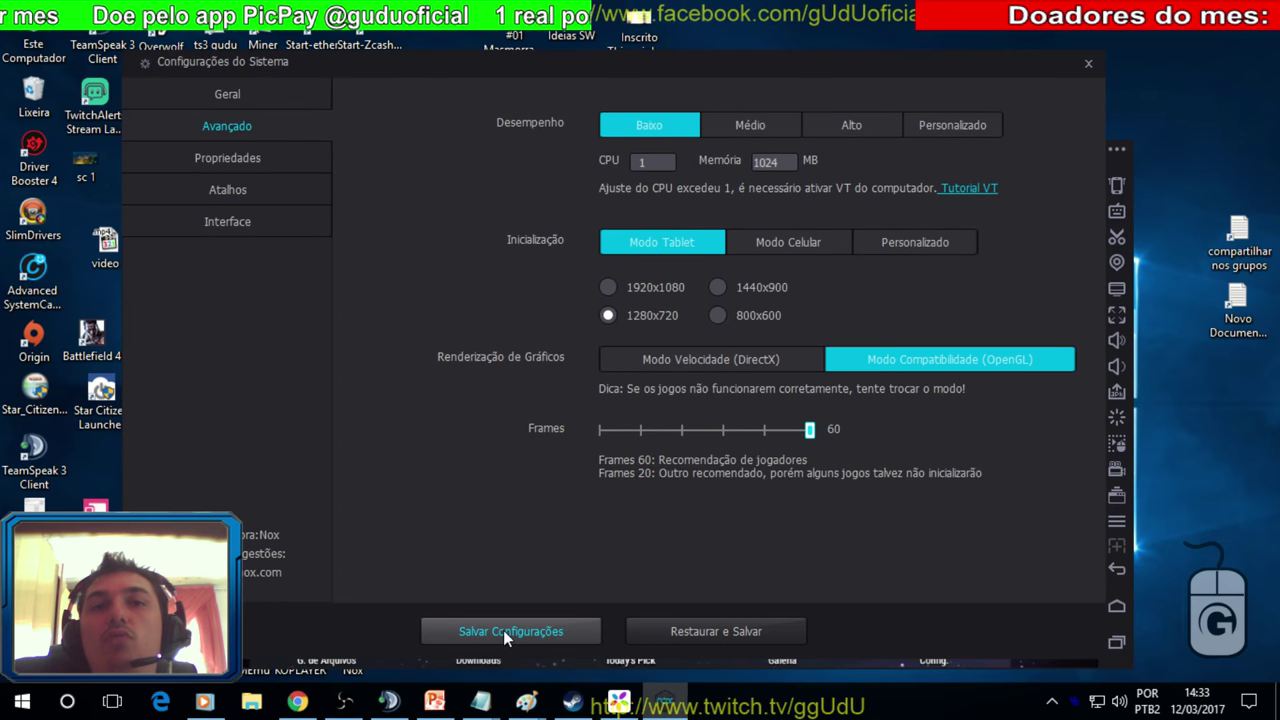
# Step: Close the Nox system settings without saving and quit Nox App Player, confirming the exit
pyautogui.click(1091, 64)
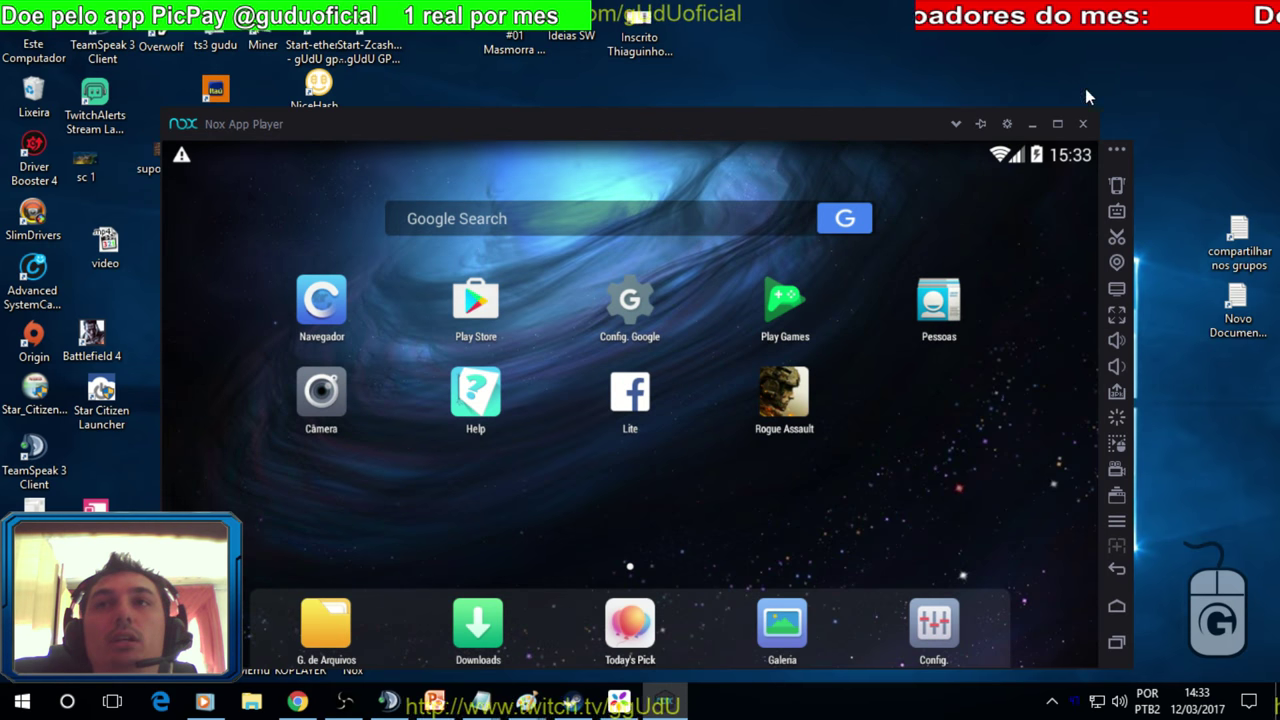
pyautogui.click(1082, 123)
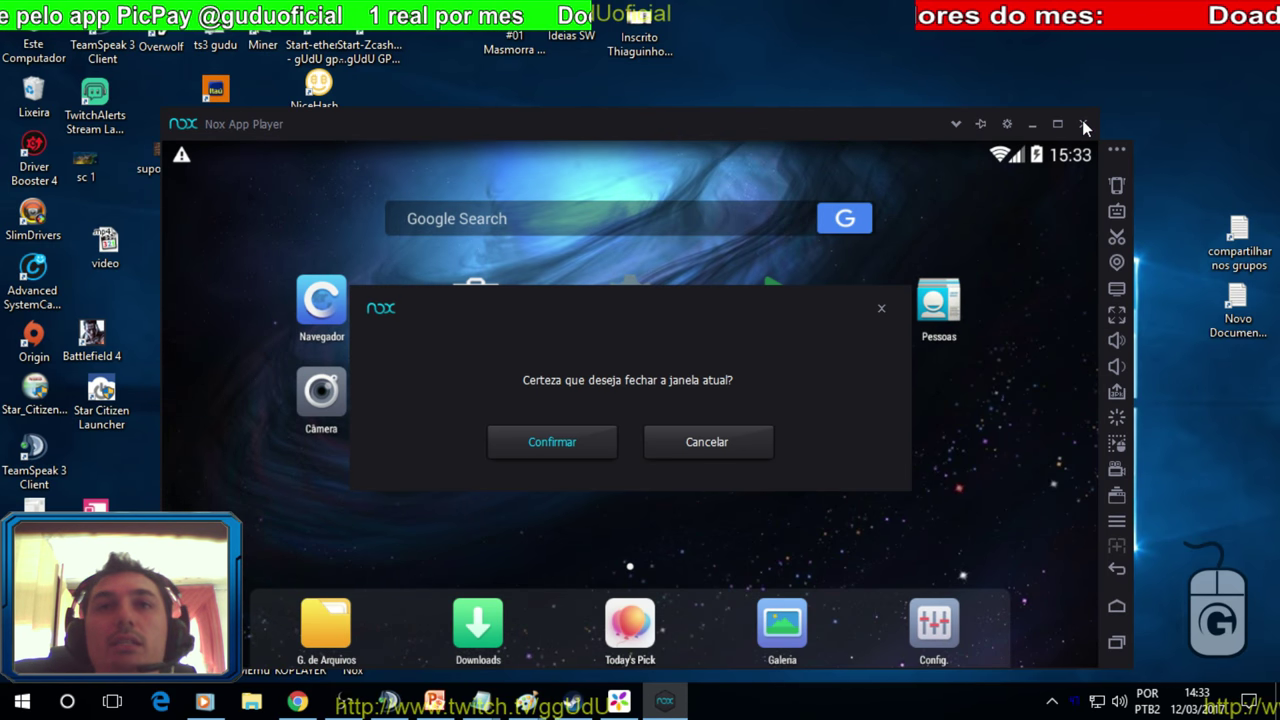
pyautogui.click(560, 442)
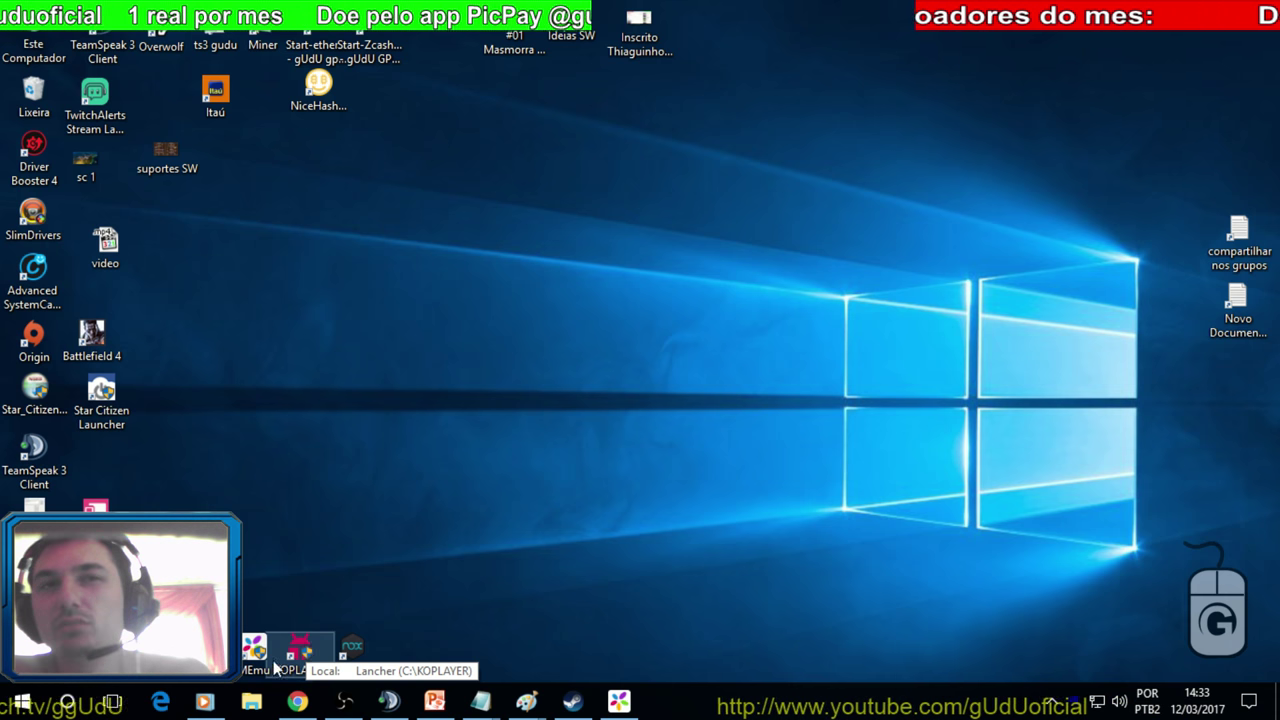
# Step: Switch to Paint and examine the screenshot of the MEmu loading screen with its enlarged progress percentage
pyautogui.moveTo(345, 701)
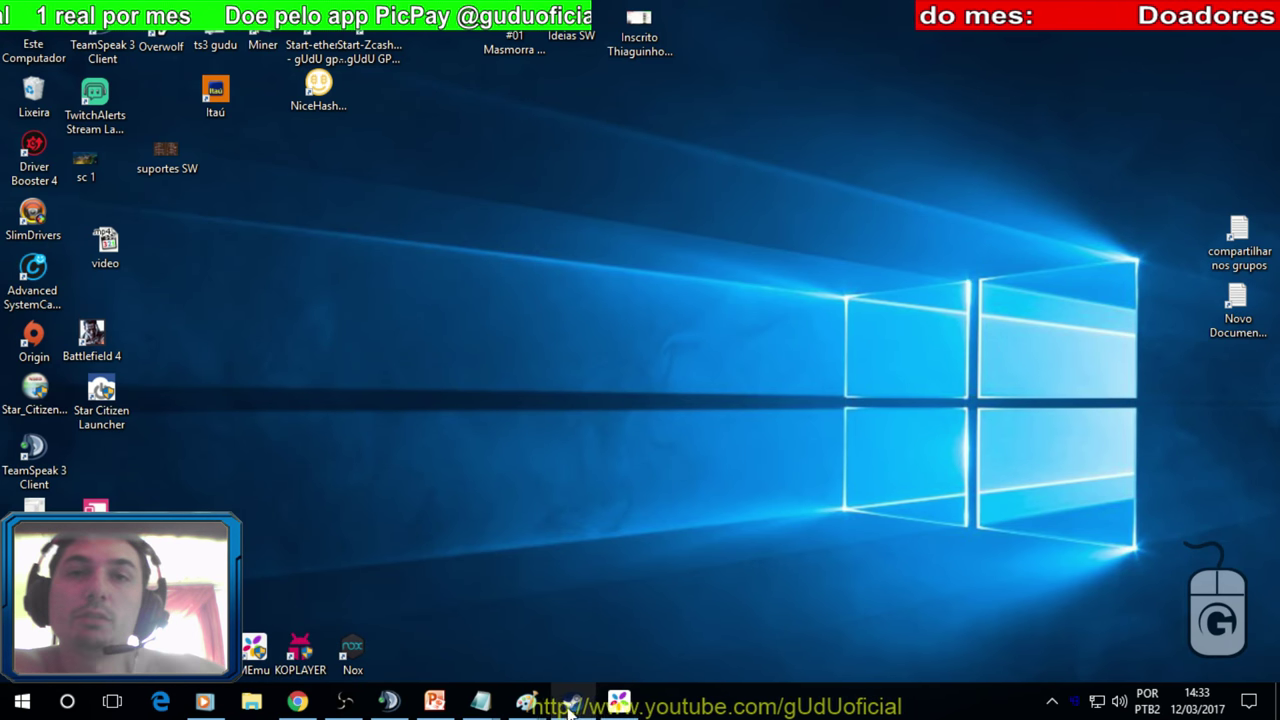
pyautogui.moveTo(527, 701)
pyautogui.click(637, 614)
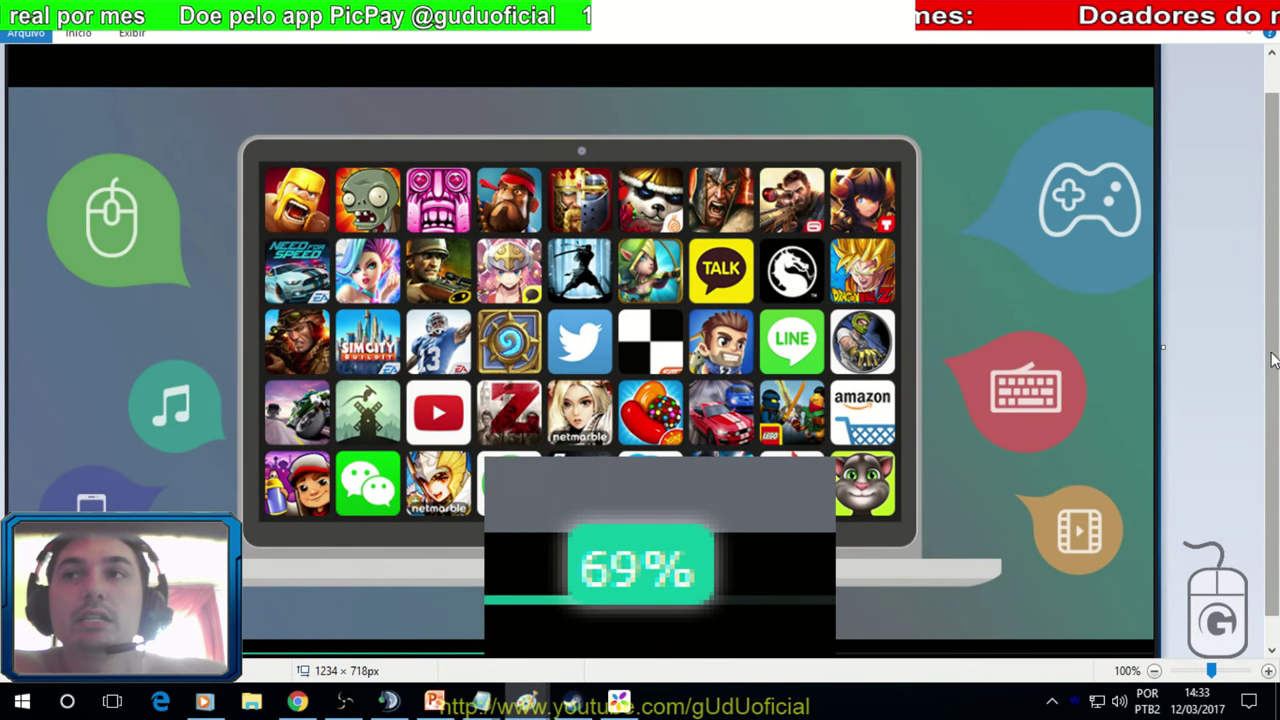
pyautogui.scroll(-1, 1273, 360)
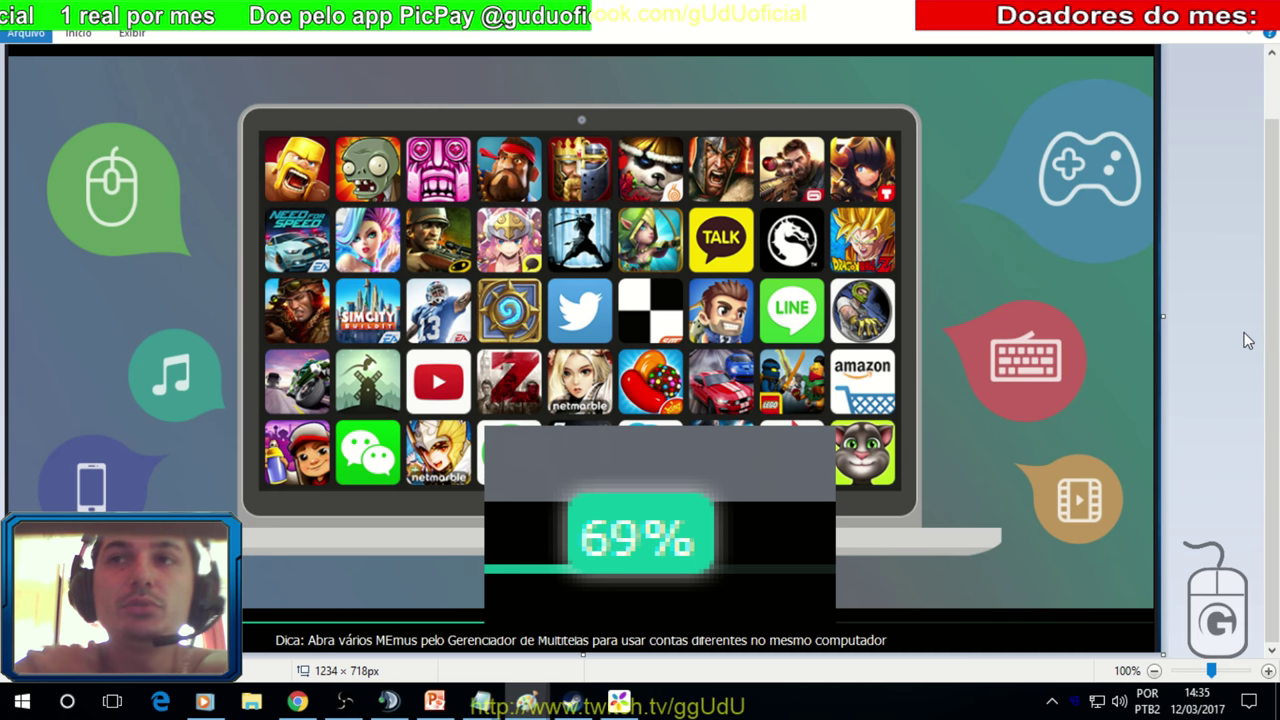
pyautogui.scroll(2, 1247, 341)
pyautogui.scroll(-2, 1247, 341)
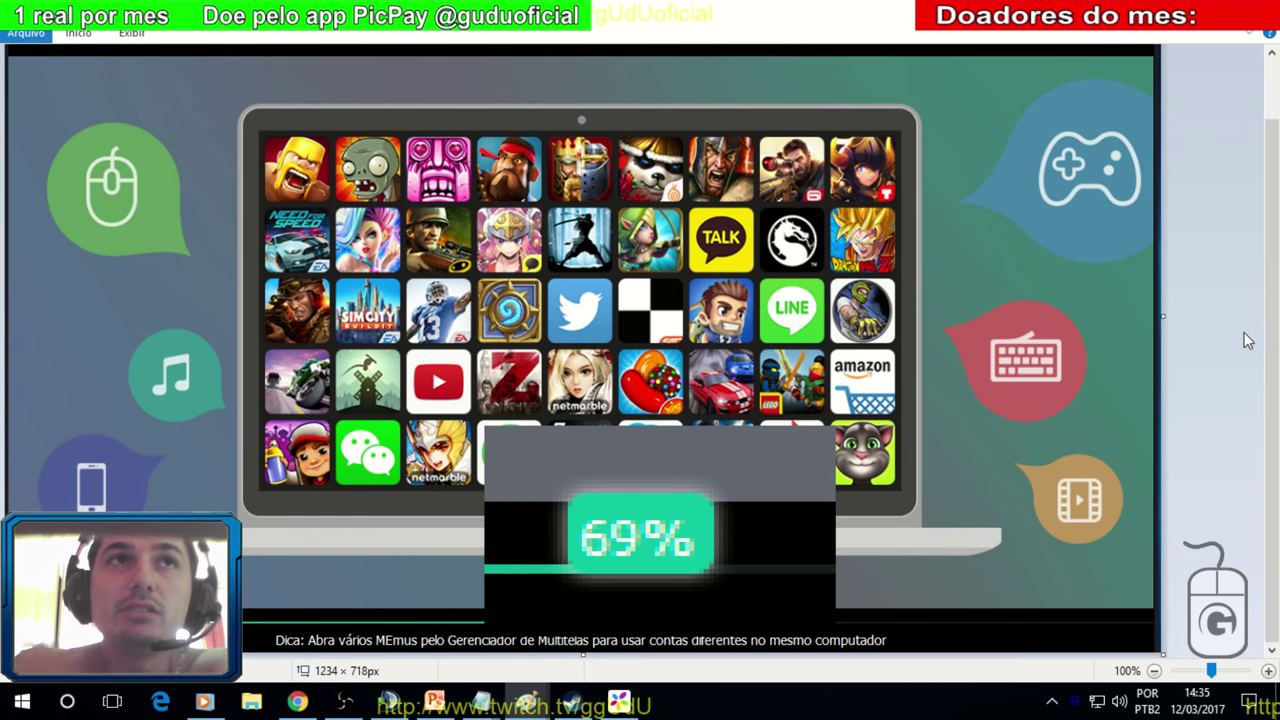